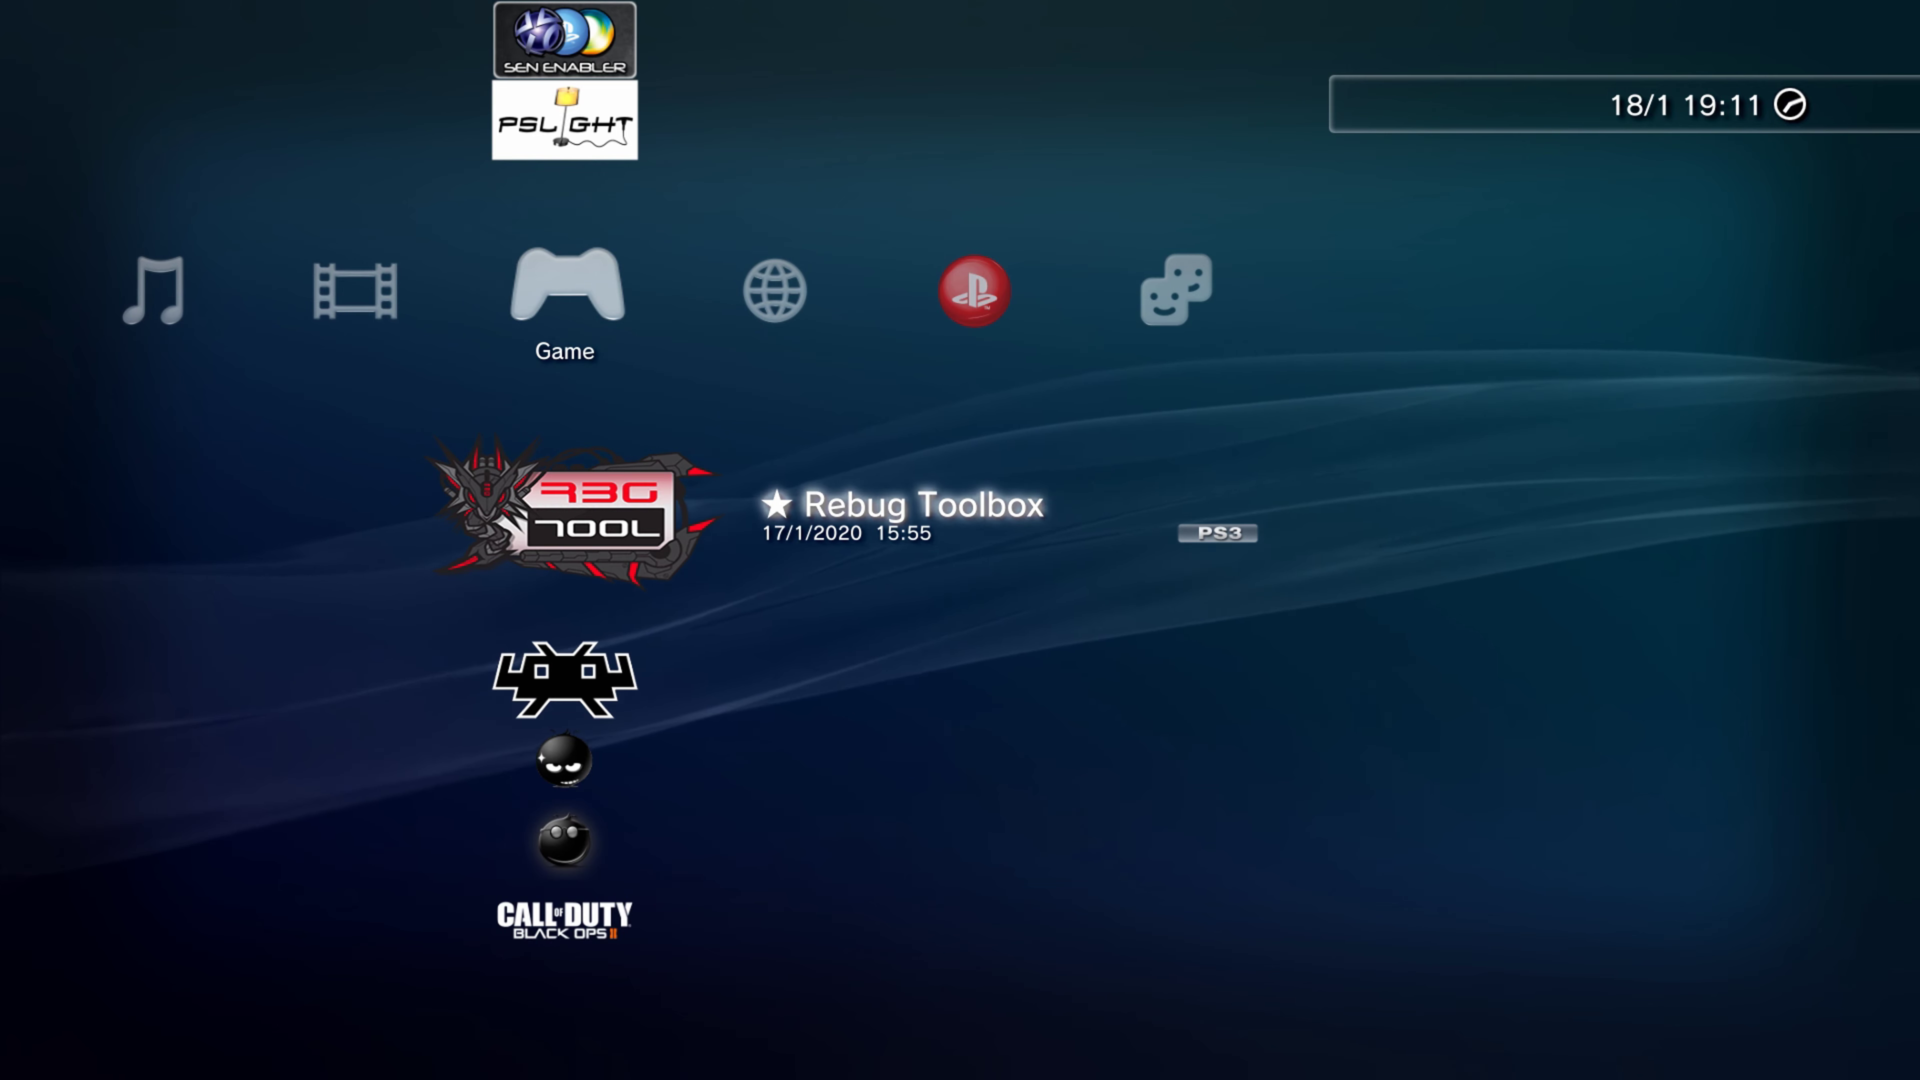
- Delete the Rebug Toolbox entry from the Game column, confirming Yes
{"action": "key", "text": "Down"}
{"action": "key", "text": "Up"}
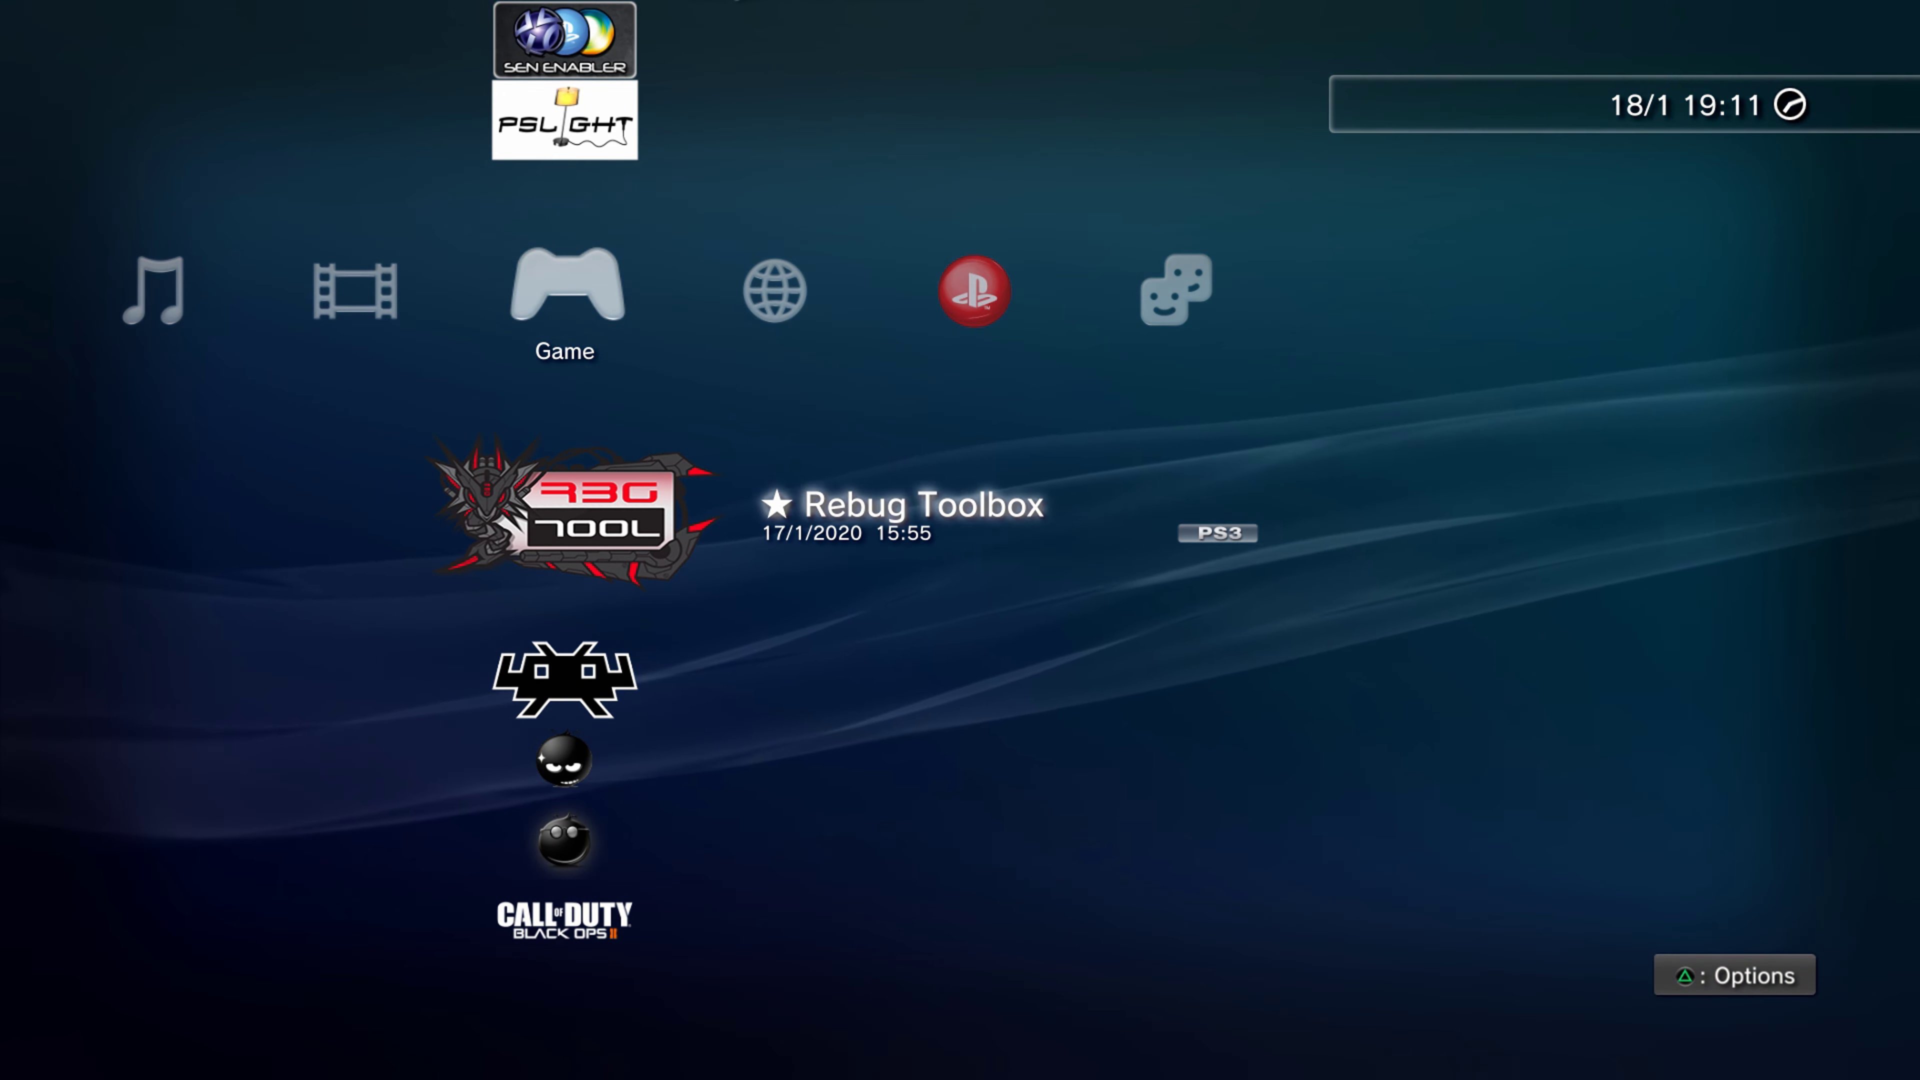
{"action": "key", "text": "Up"}
{"action": "key", "text": "Down"}
{"action": "key", "text": "Down"}
{"action": "key", "text": "Up"}
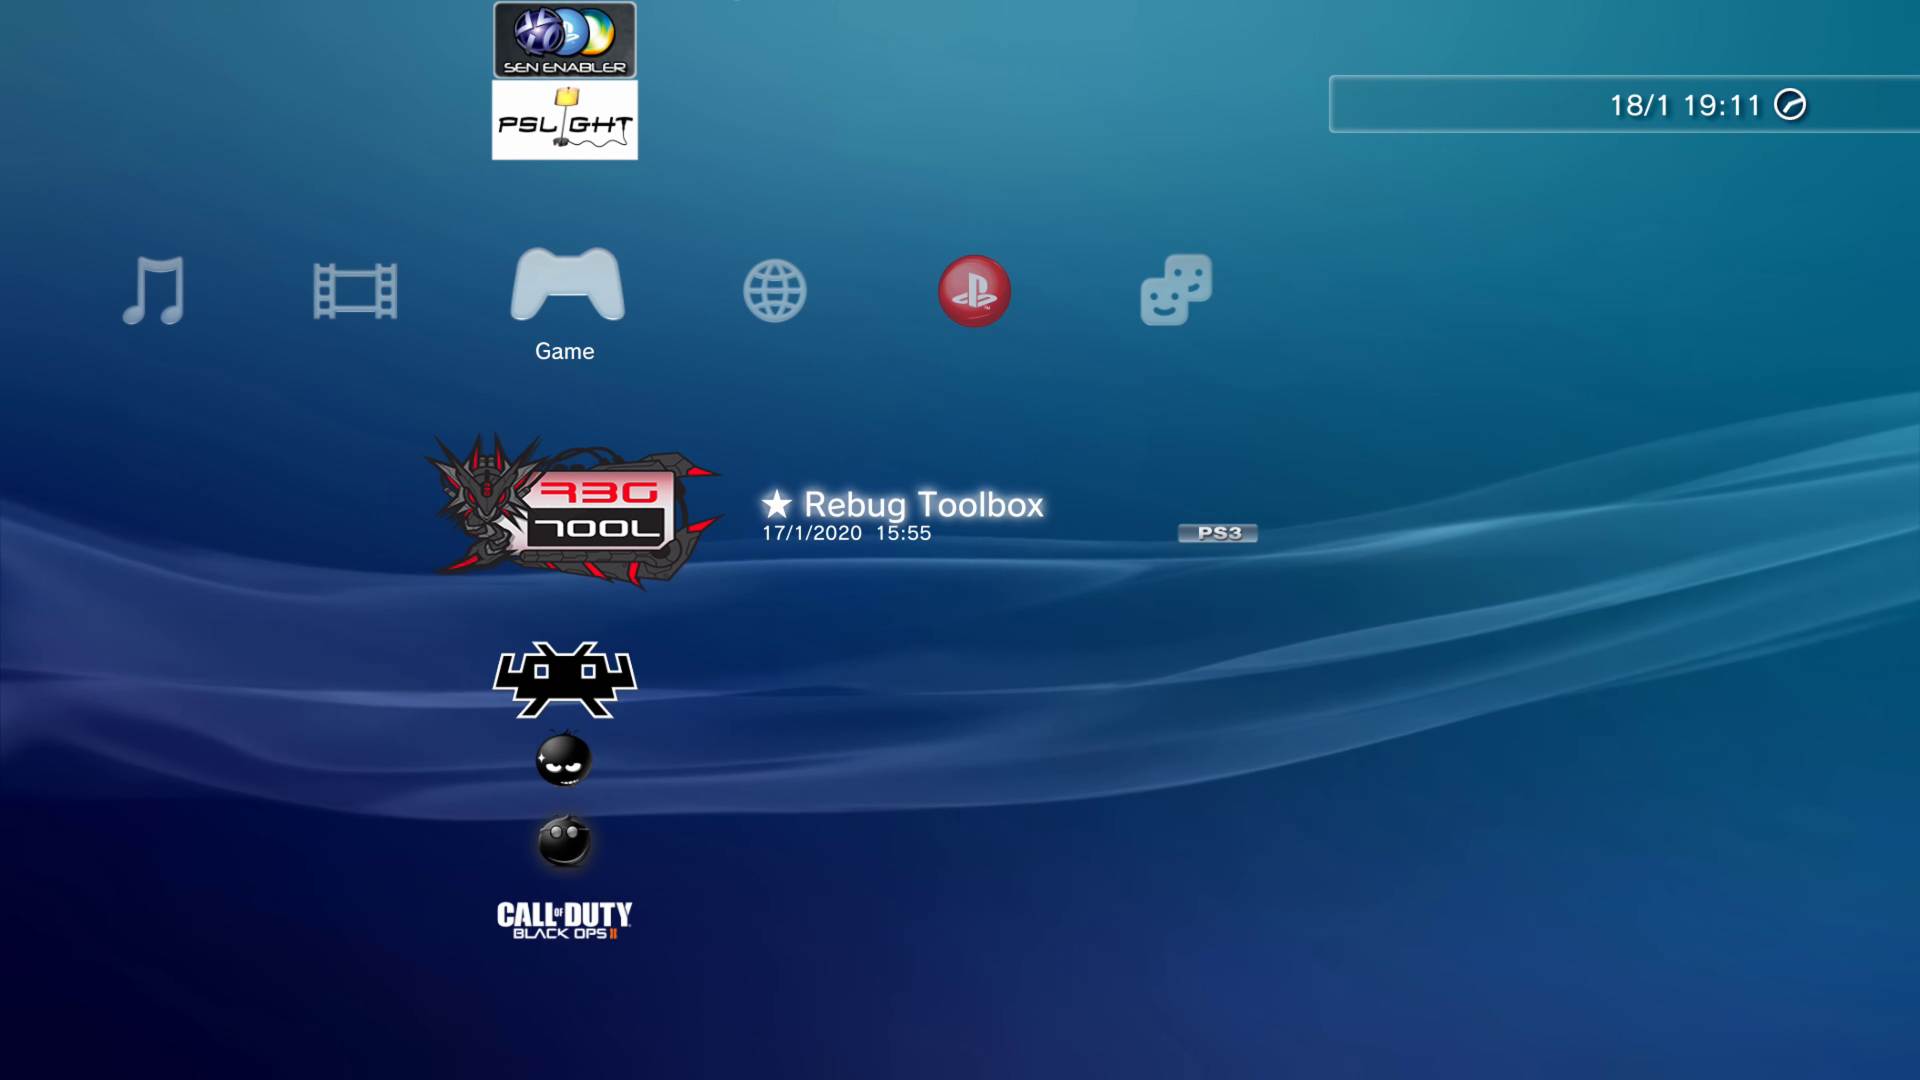
{"action": "key", "text": "v"}
{"action": "key", "text": "Down"}
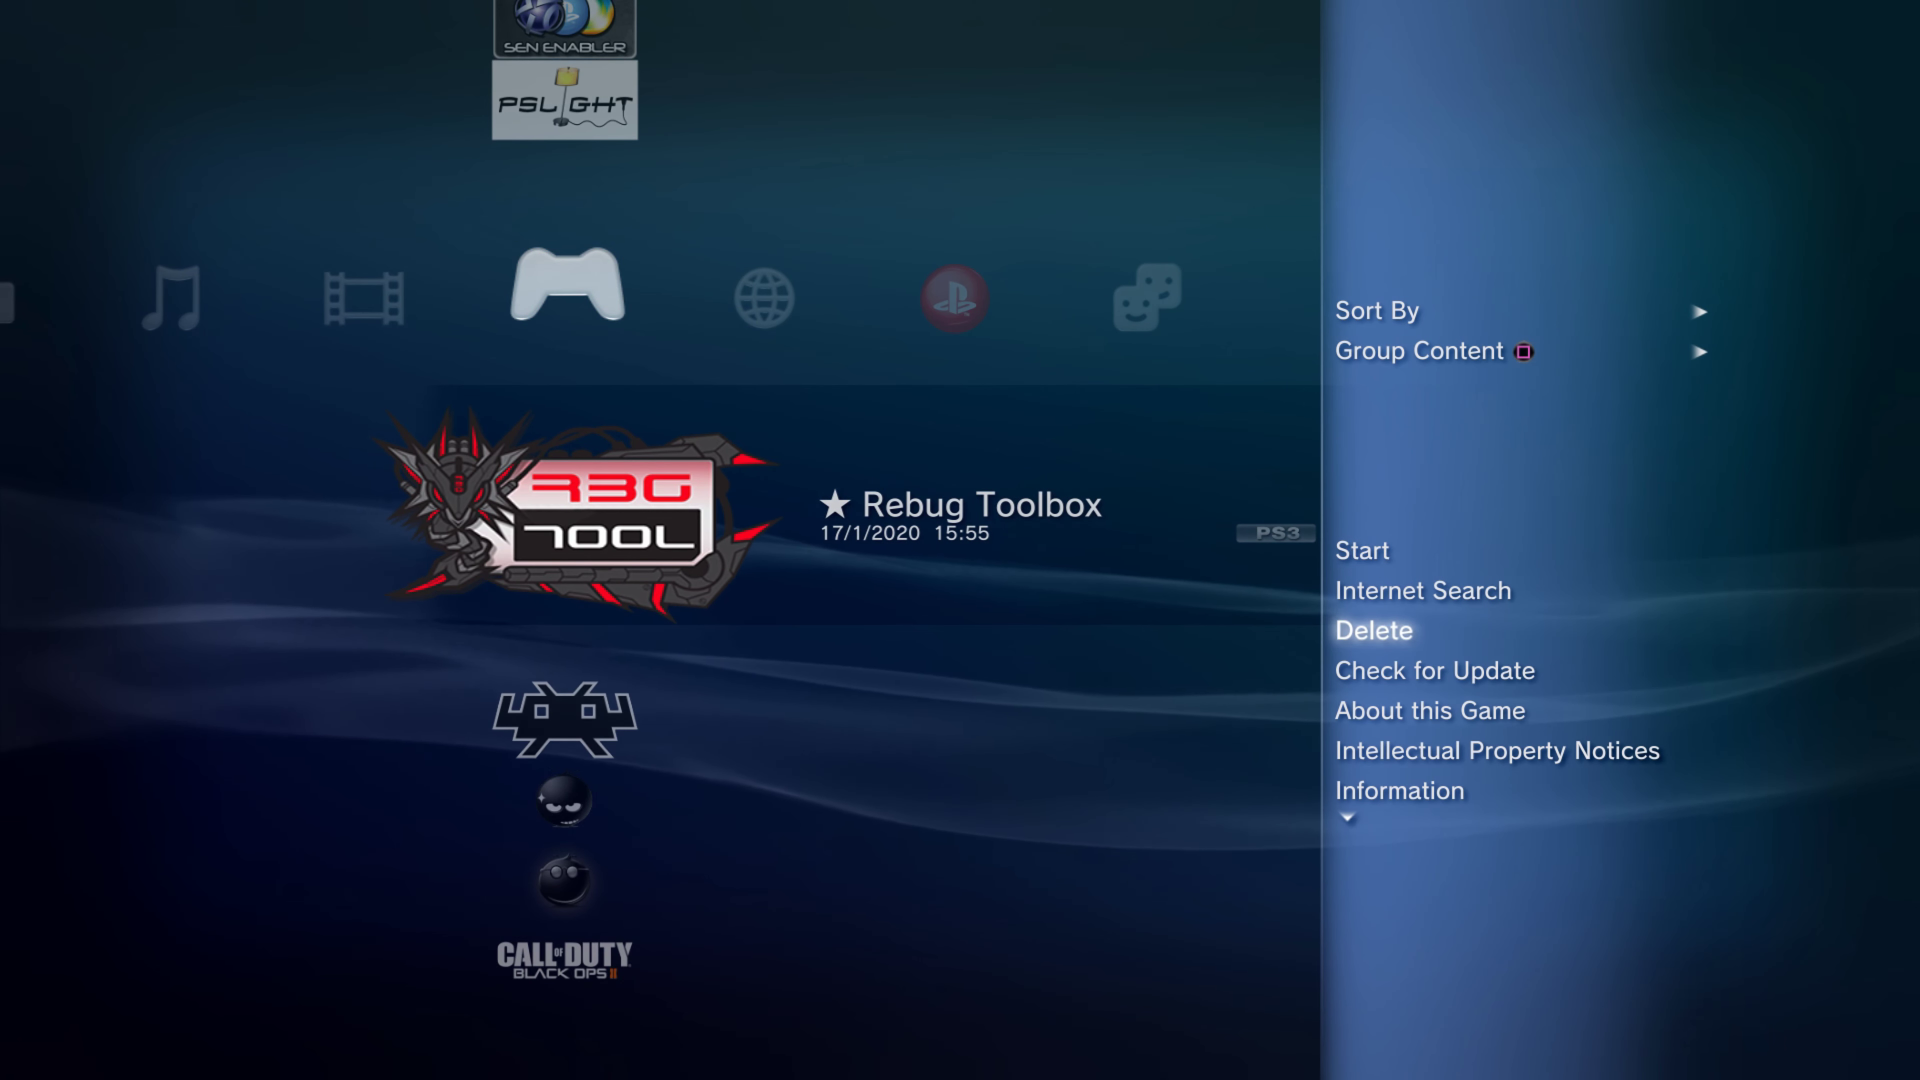
{"action": "key", "text": "Return"}
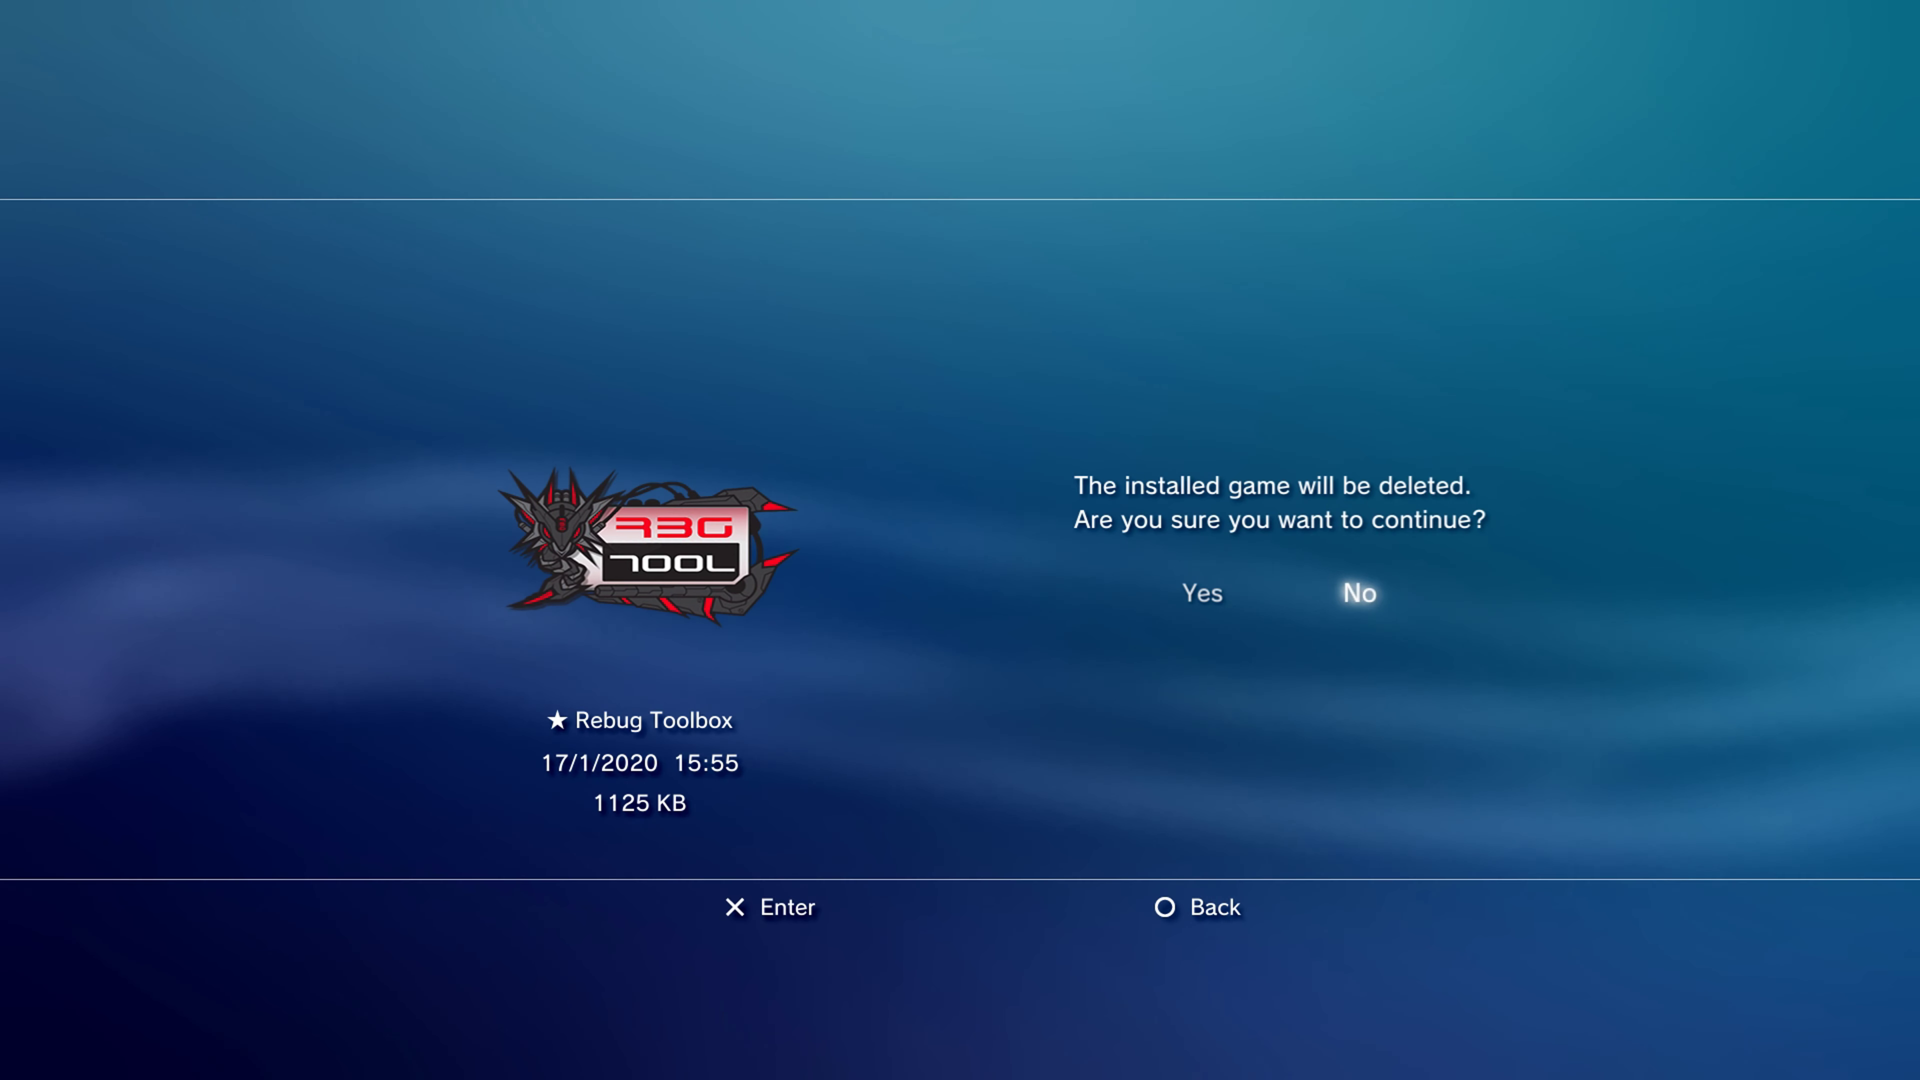
{"action": "key", "text": "Left"}
{"action": "key", "text": "Return"}
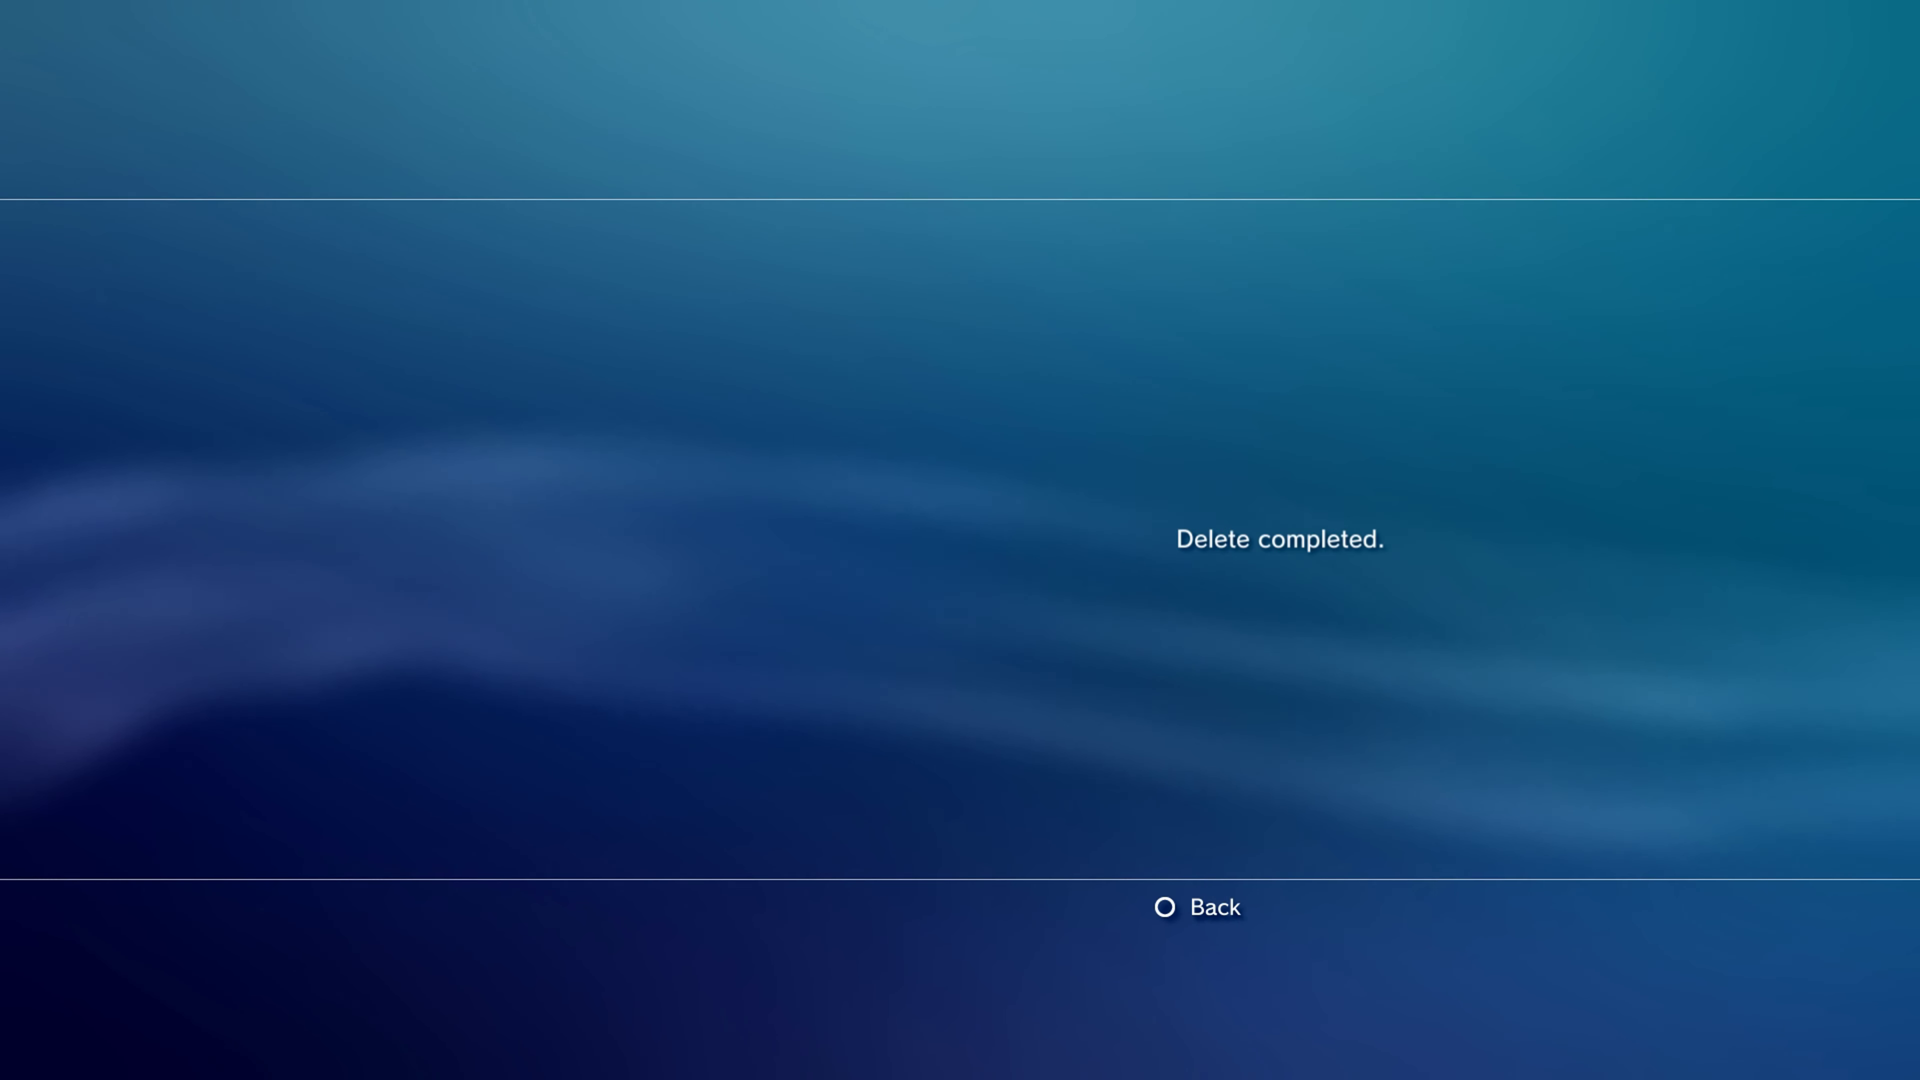
{"action": "key", "text": "Up"}
{"action": "key", "text": "Up"}
{"action": "key", "text": "Up"}
{"action": "key", "text": "Up"}
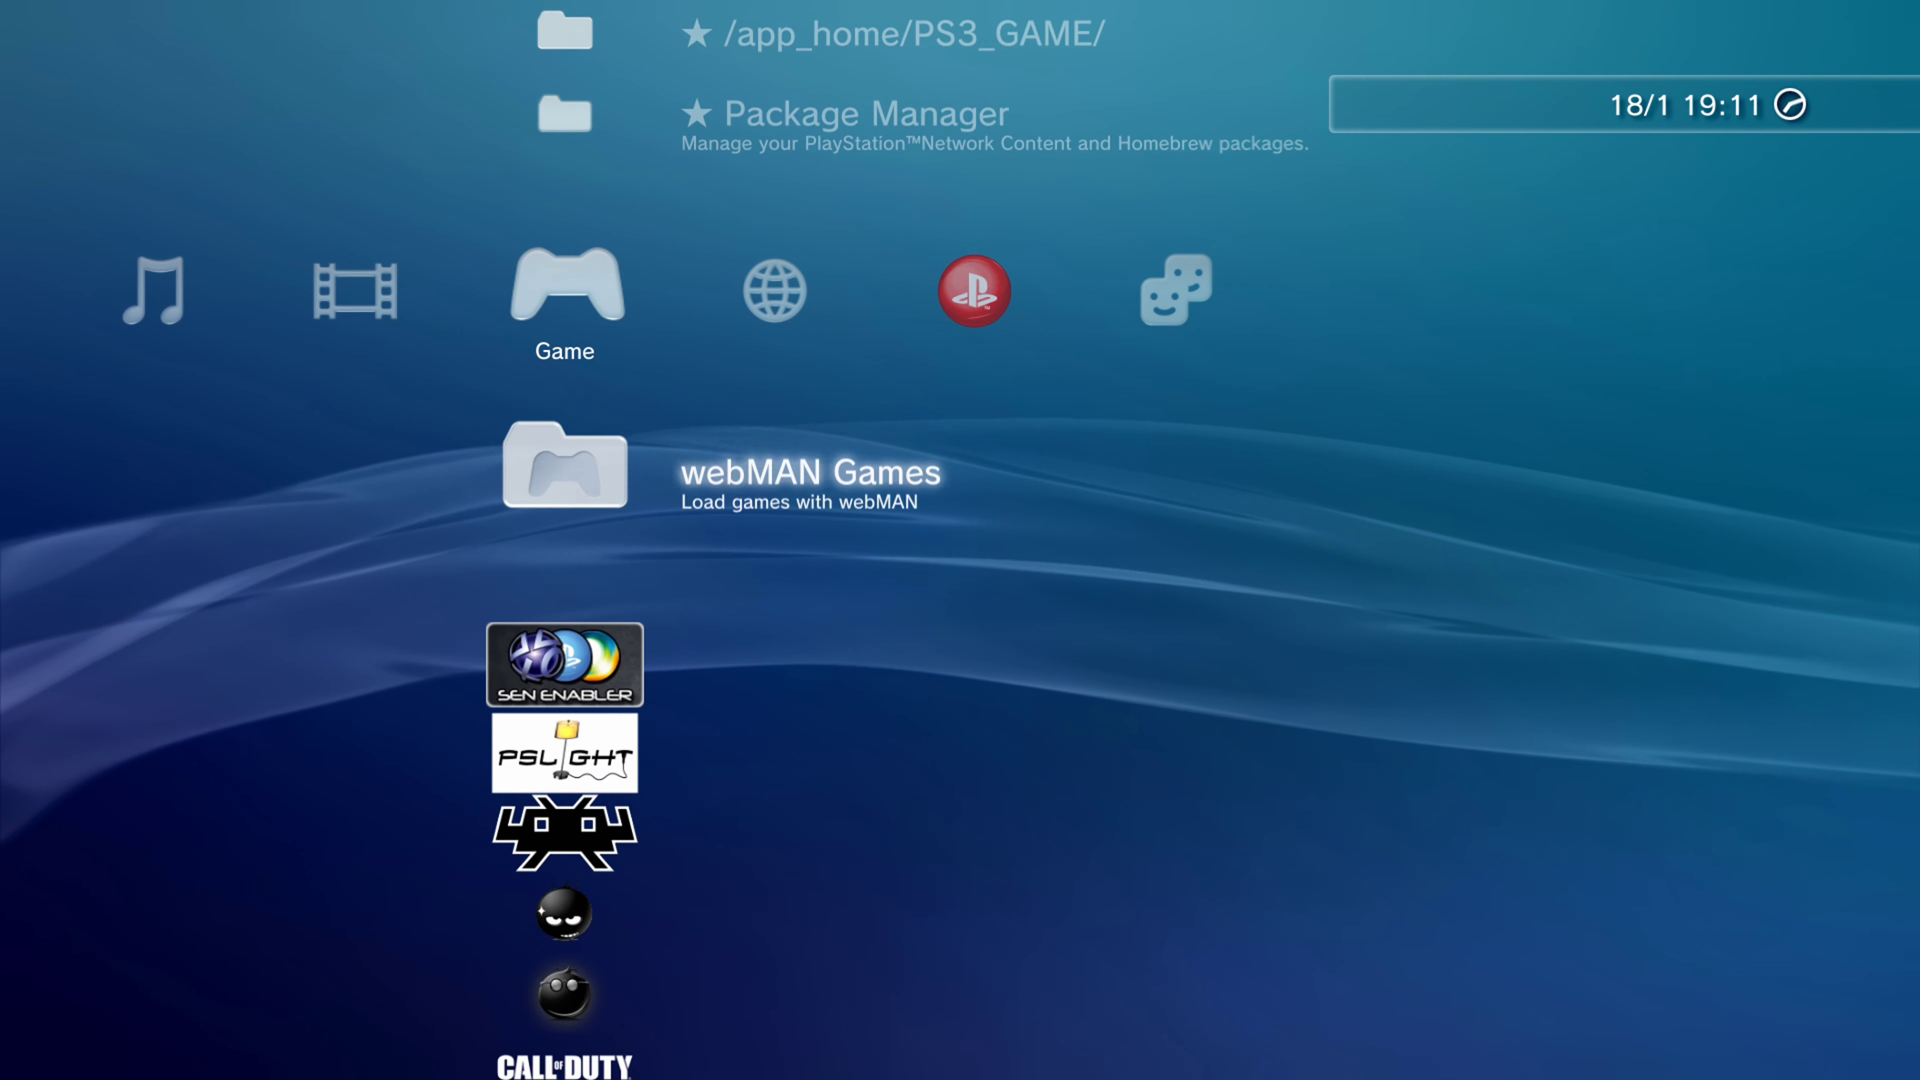
- Install REBUG_TOOLBOX_02.03.02.MULTI.16.pkg through Package Manager's Install Package Files
{"action": "key", "text": "Return"}
{"action": "key", "text": "Down"}
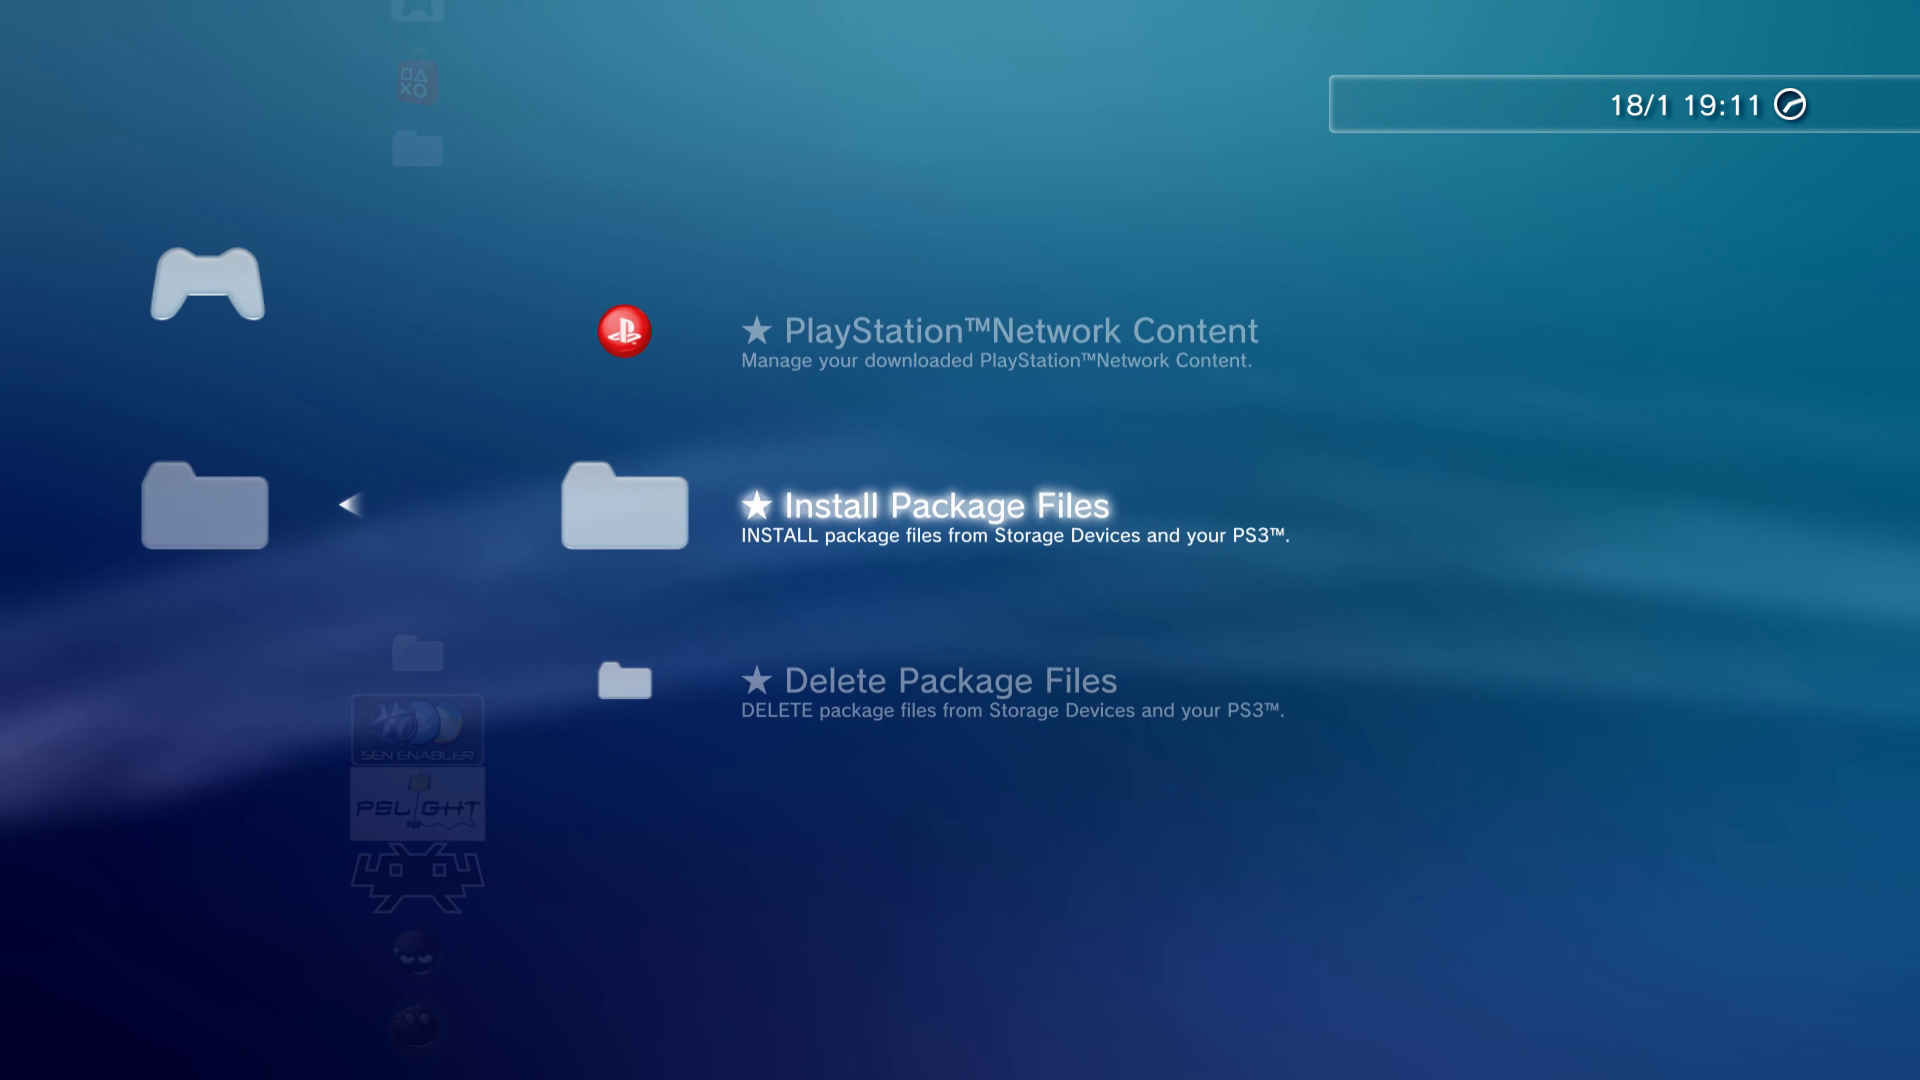
{"action": "key", "text": "Return"}
{"action": "key", "text": "Return"}
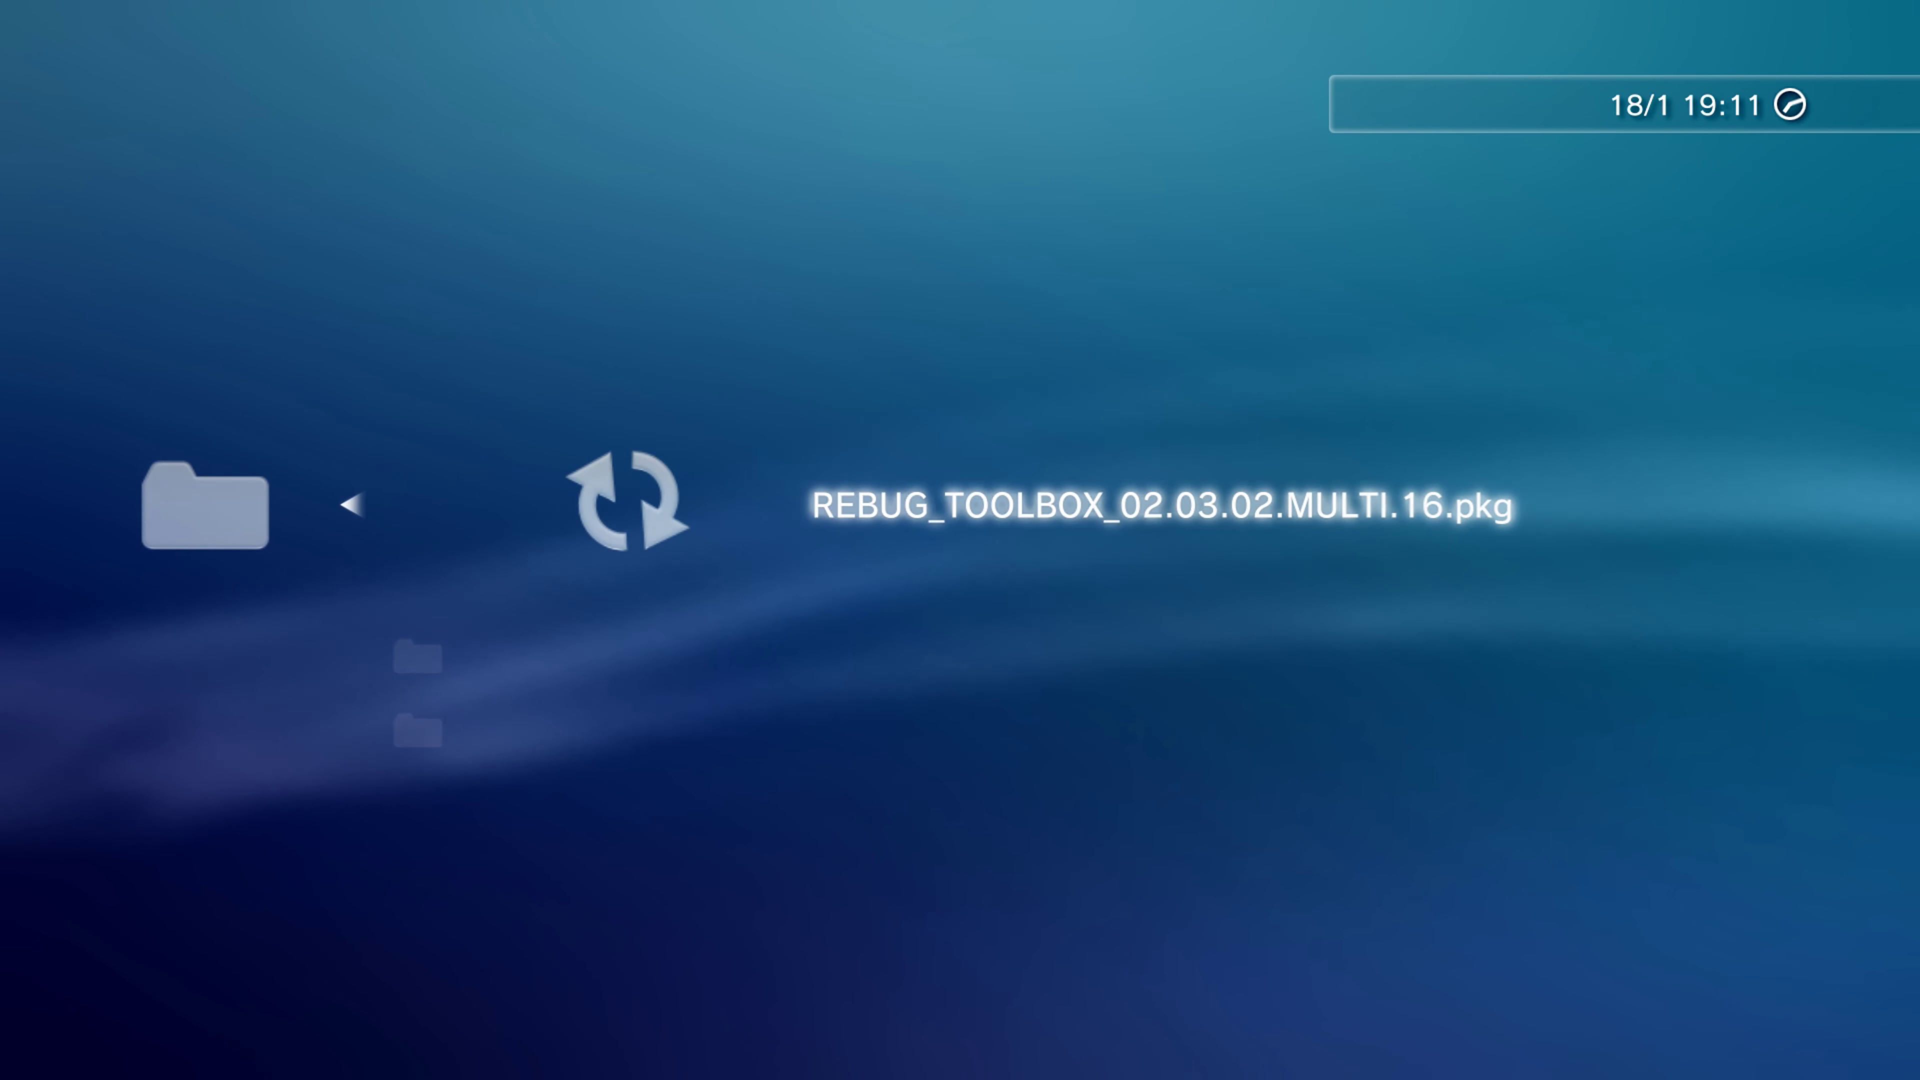
{"action": "key", "text": "Return"}
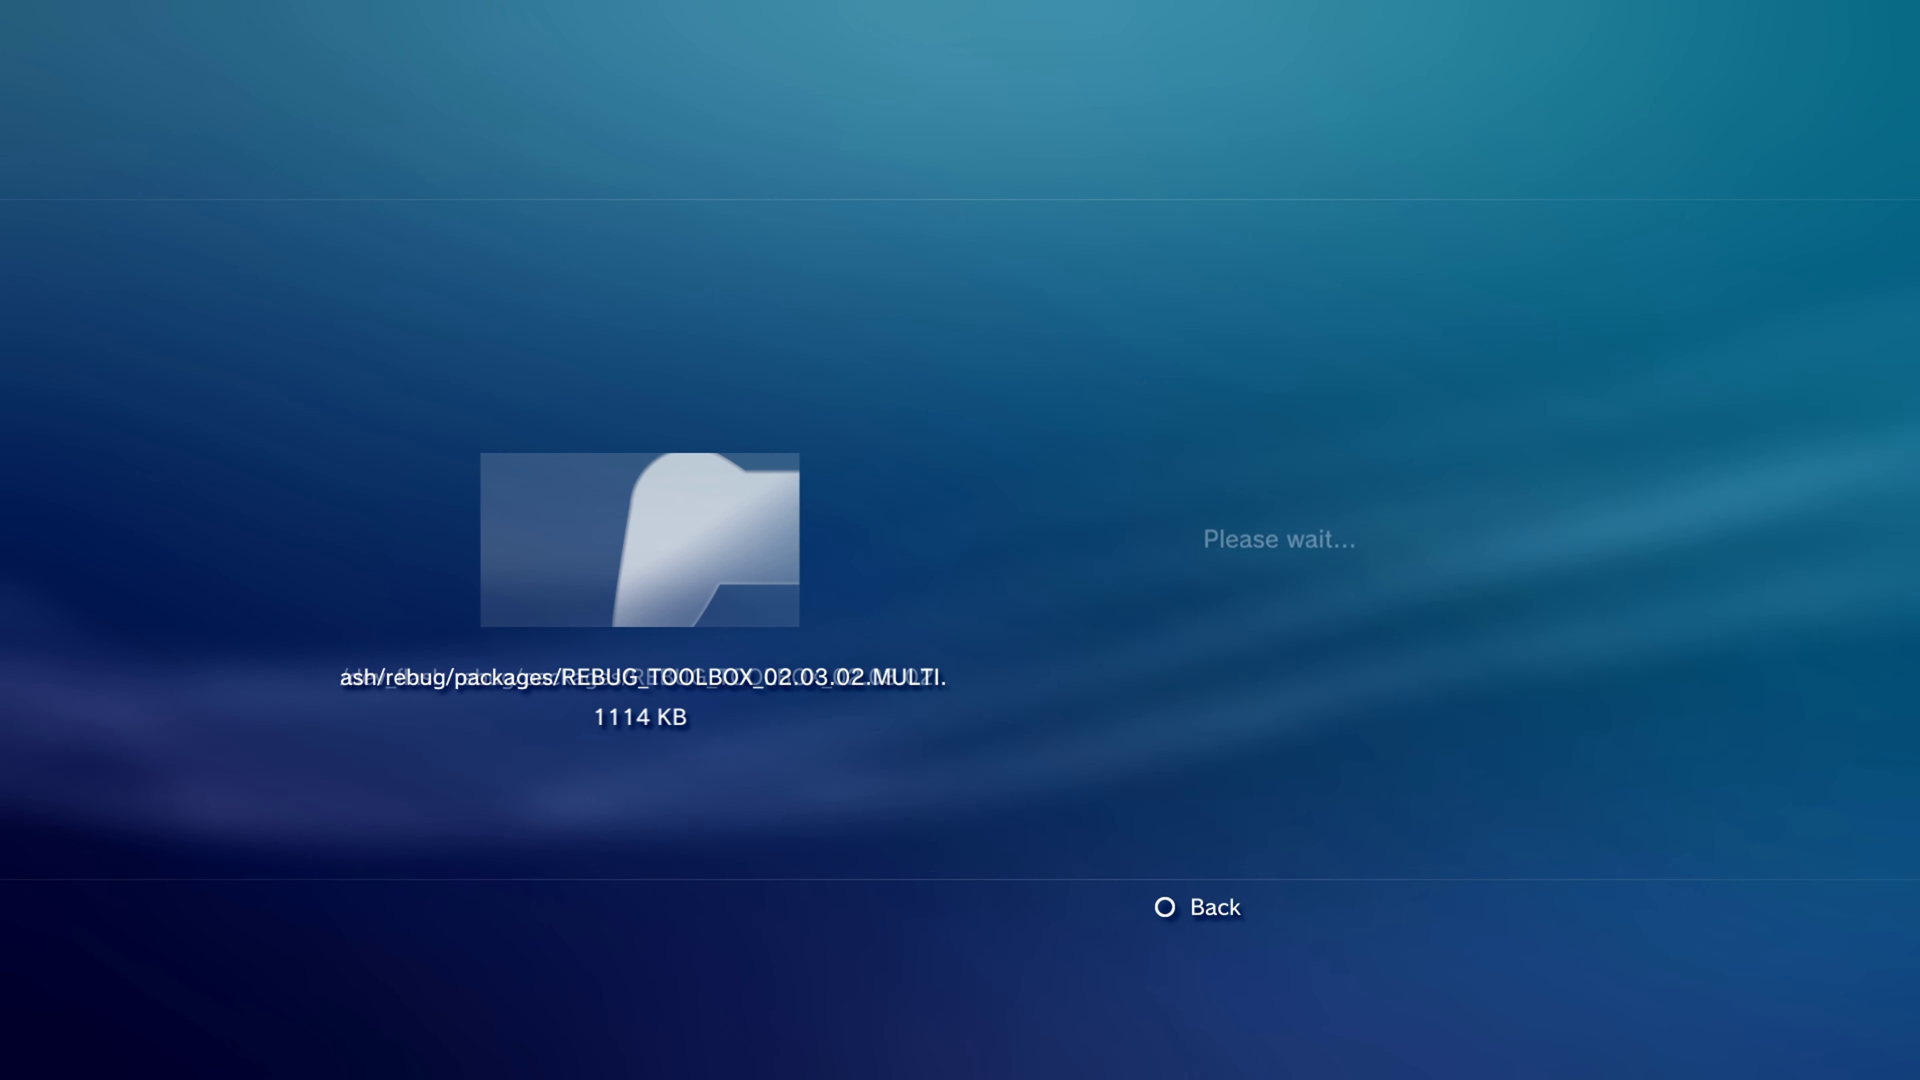
- Launch the reinstalled Rebug Toolbox from the Game list
{"action": "key", "text": "Down"}
{"action": "key", "text": "Down"}
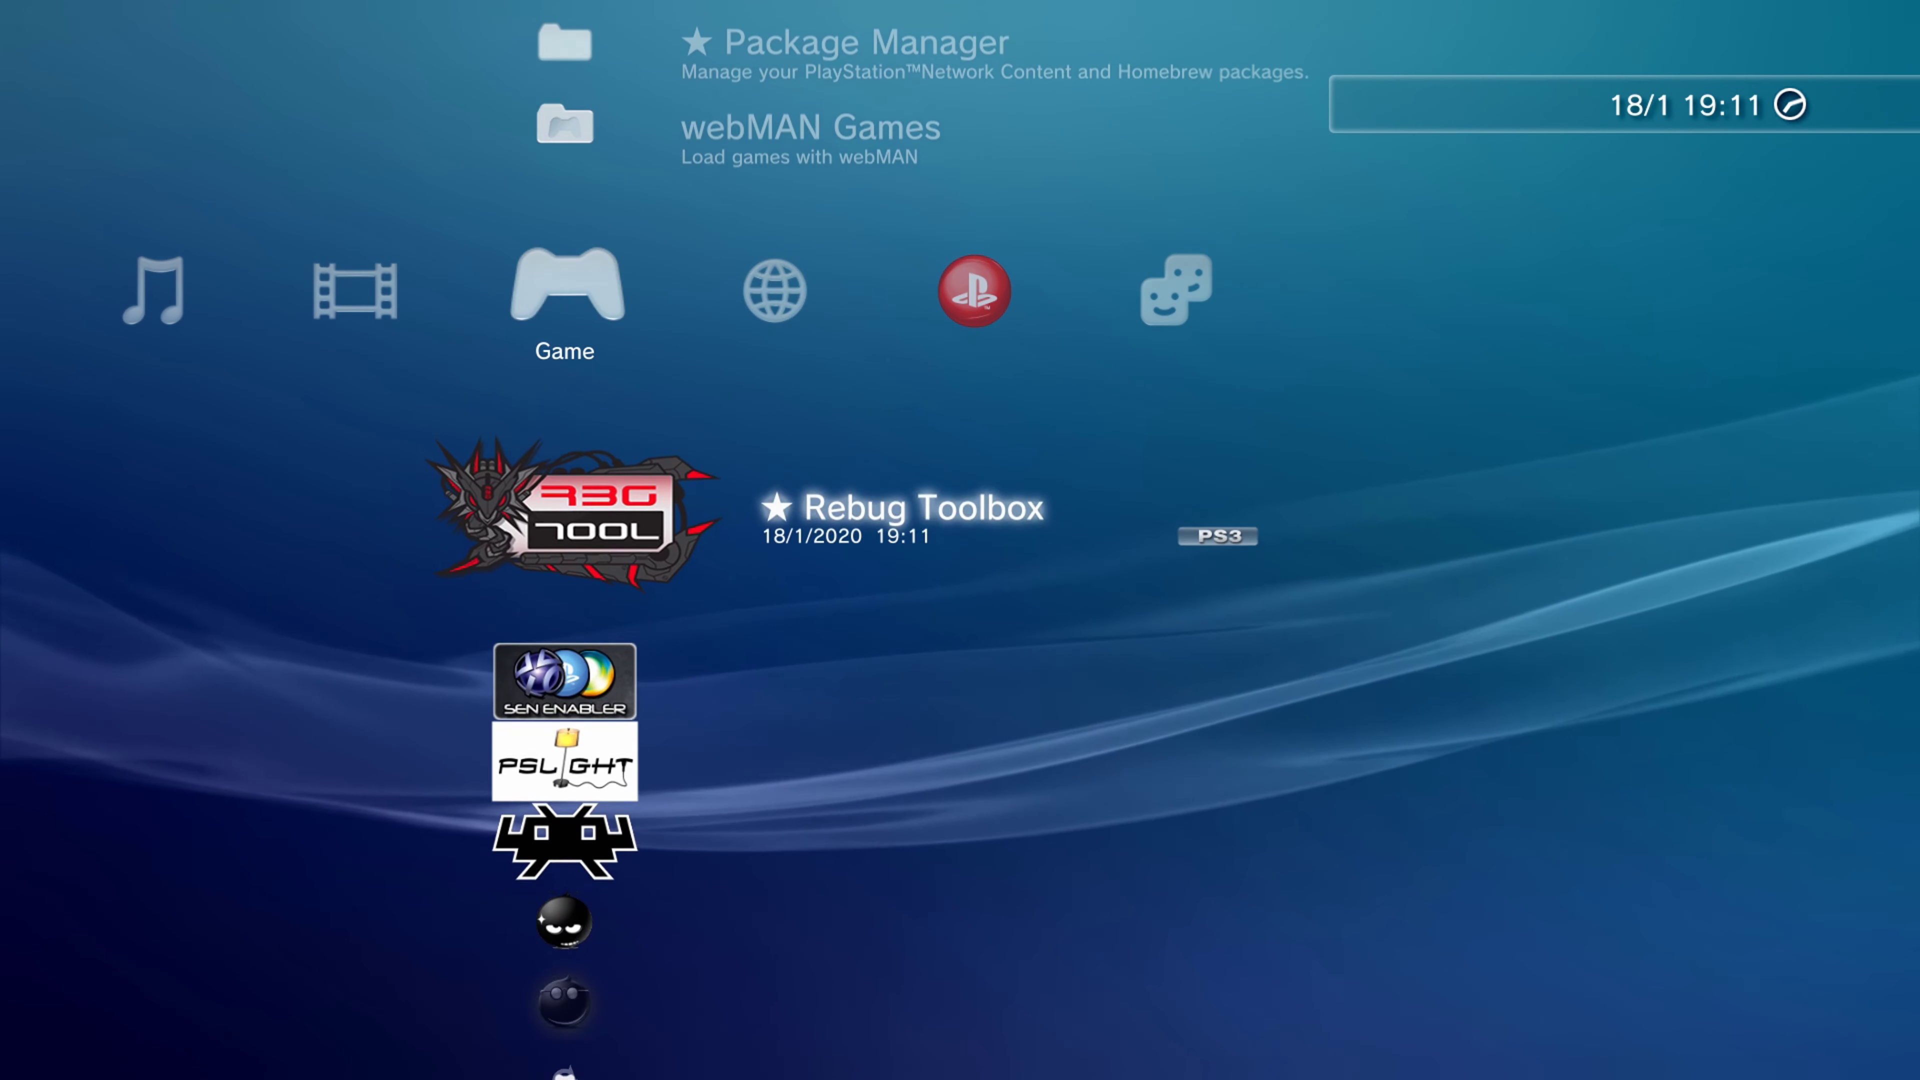
{"action": "key", "text": "Down"}
{"action": "key", "text": "Up"}
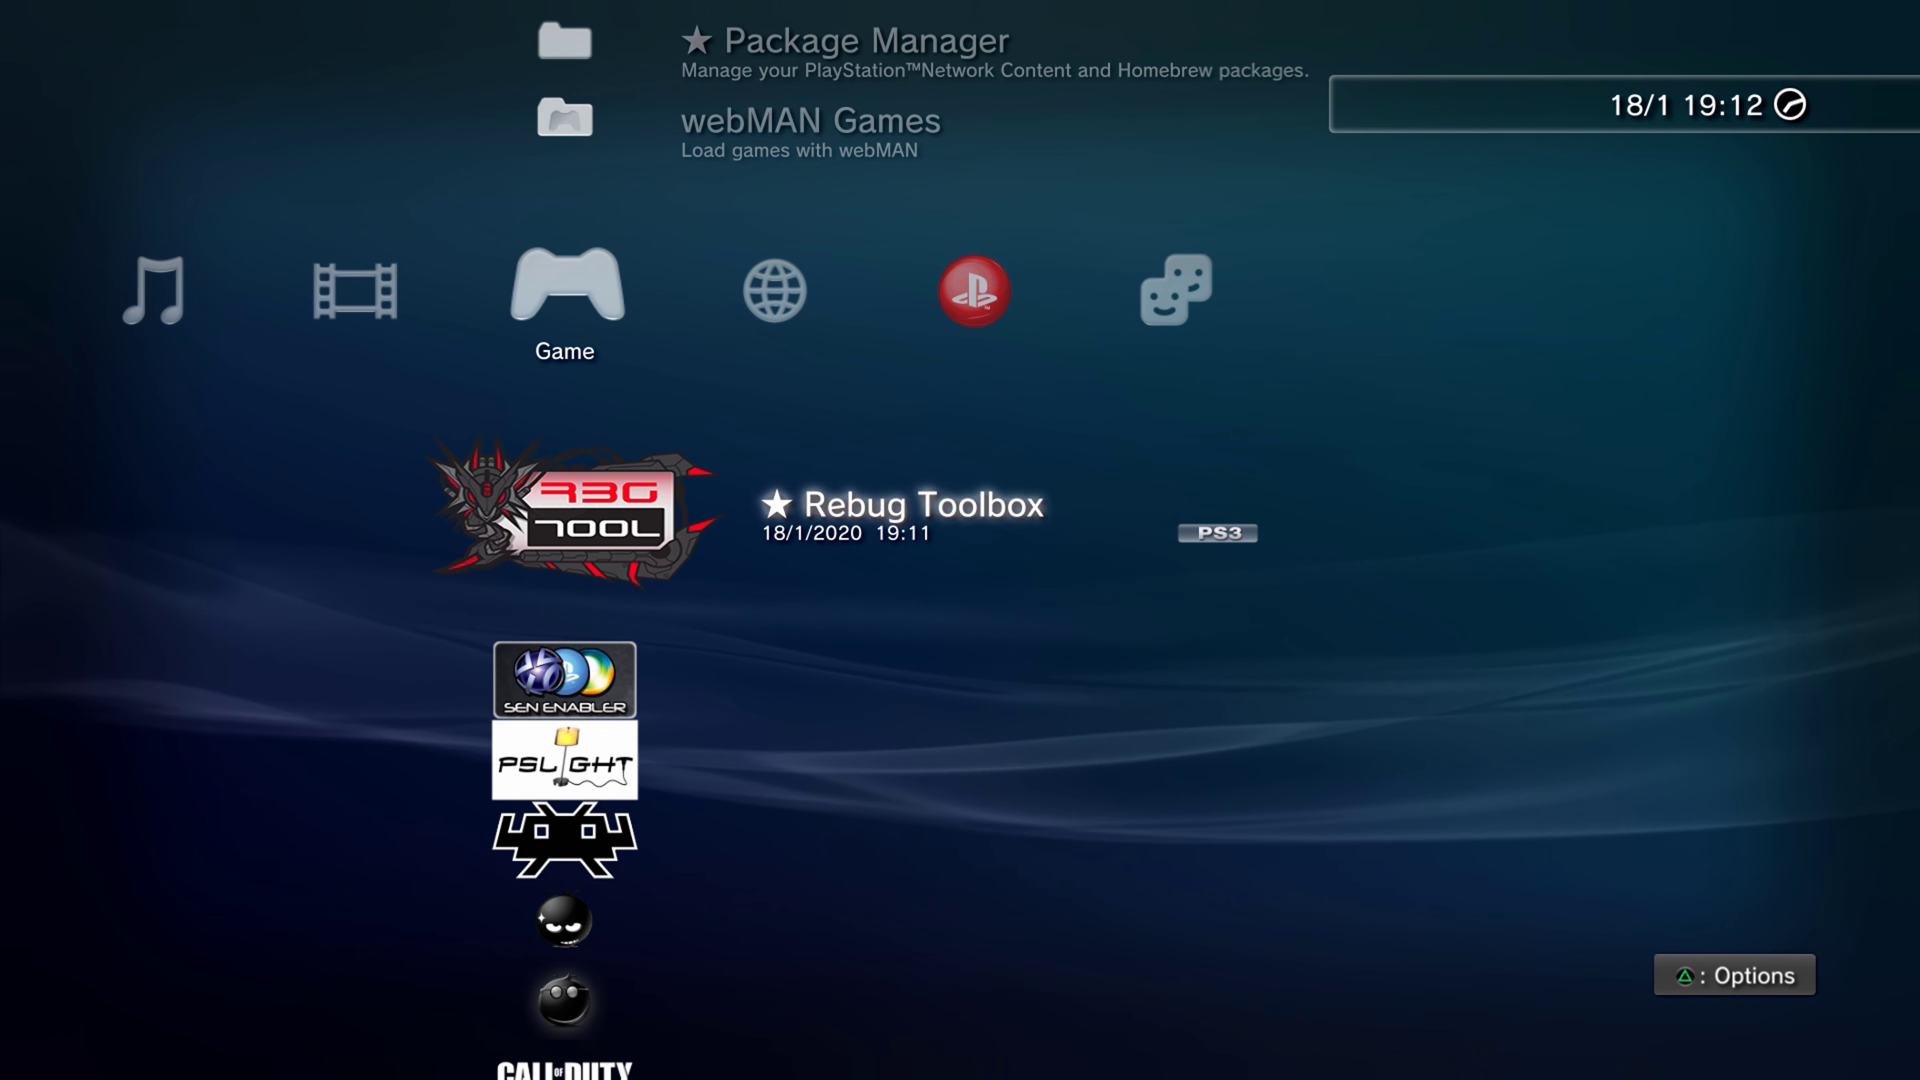
{"action": "key", "text": "Return"}
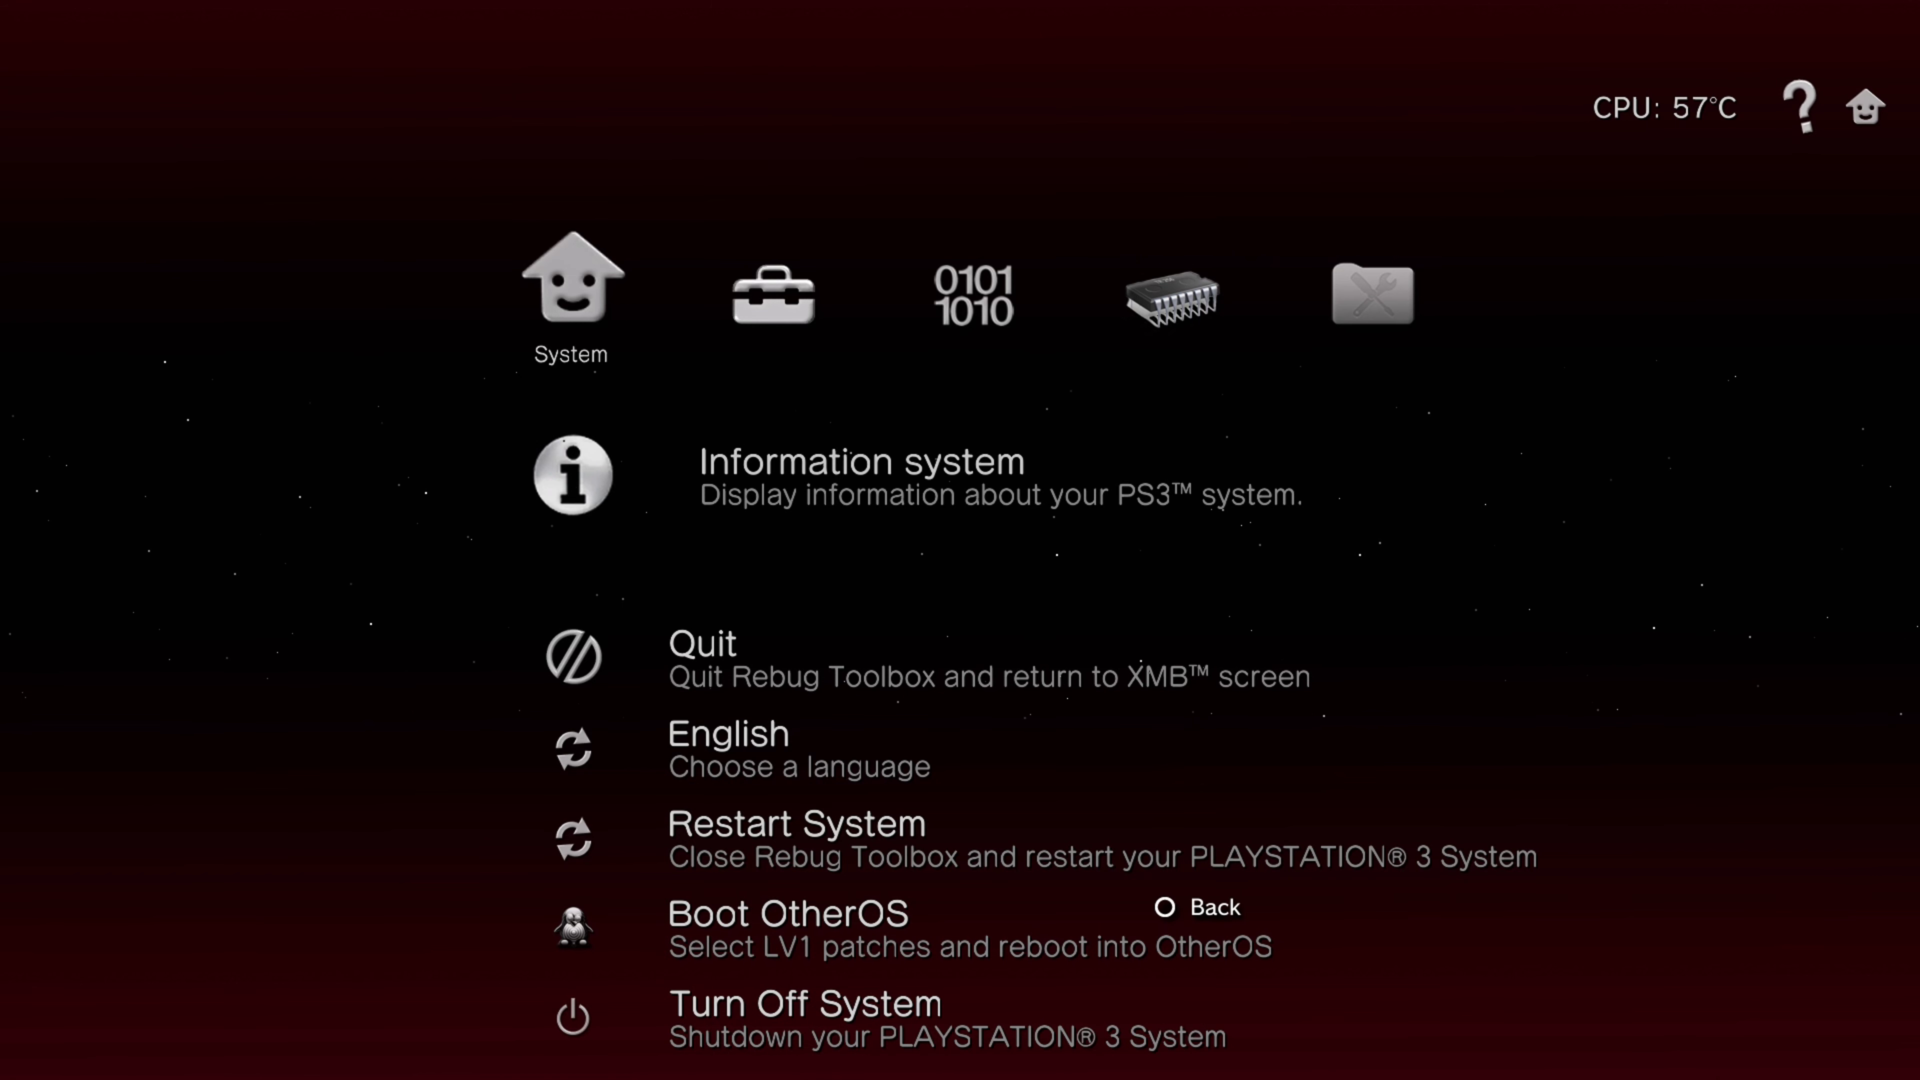
- Read the Information system panel (version 02.03.02, firmware 4.84, COBRA 8.01), then go to Selector
{"action": "key", "text": "Return"}
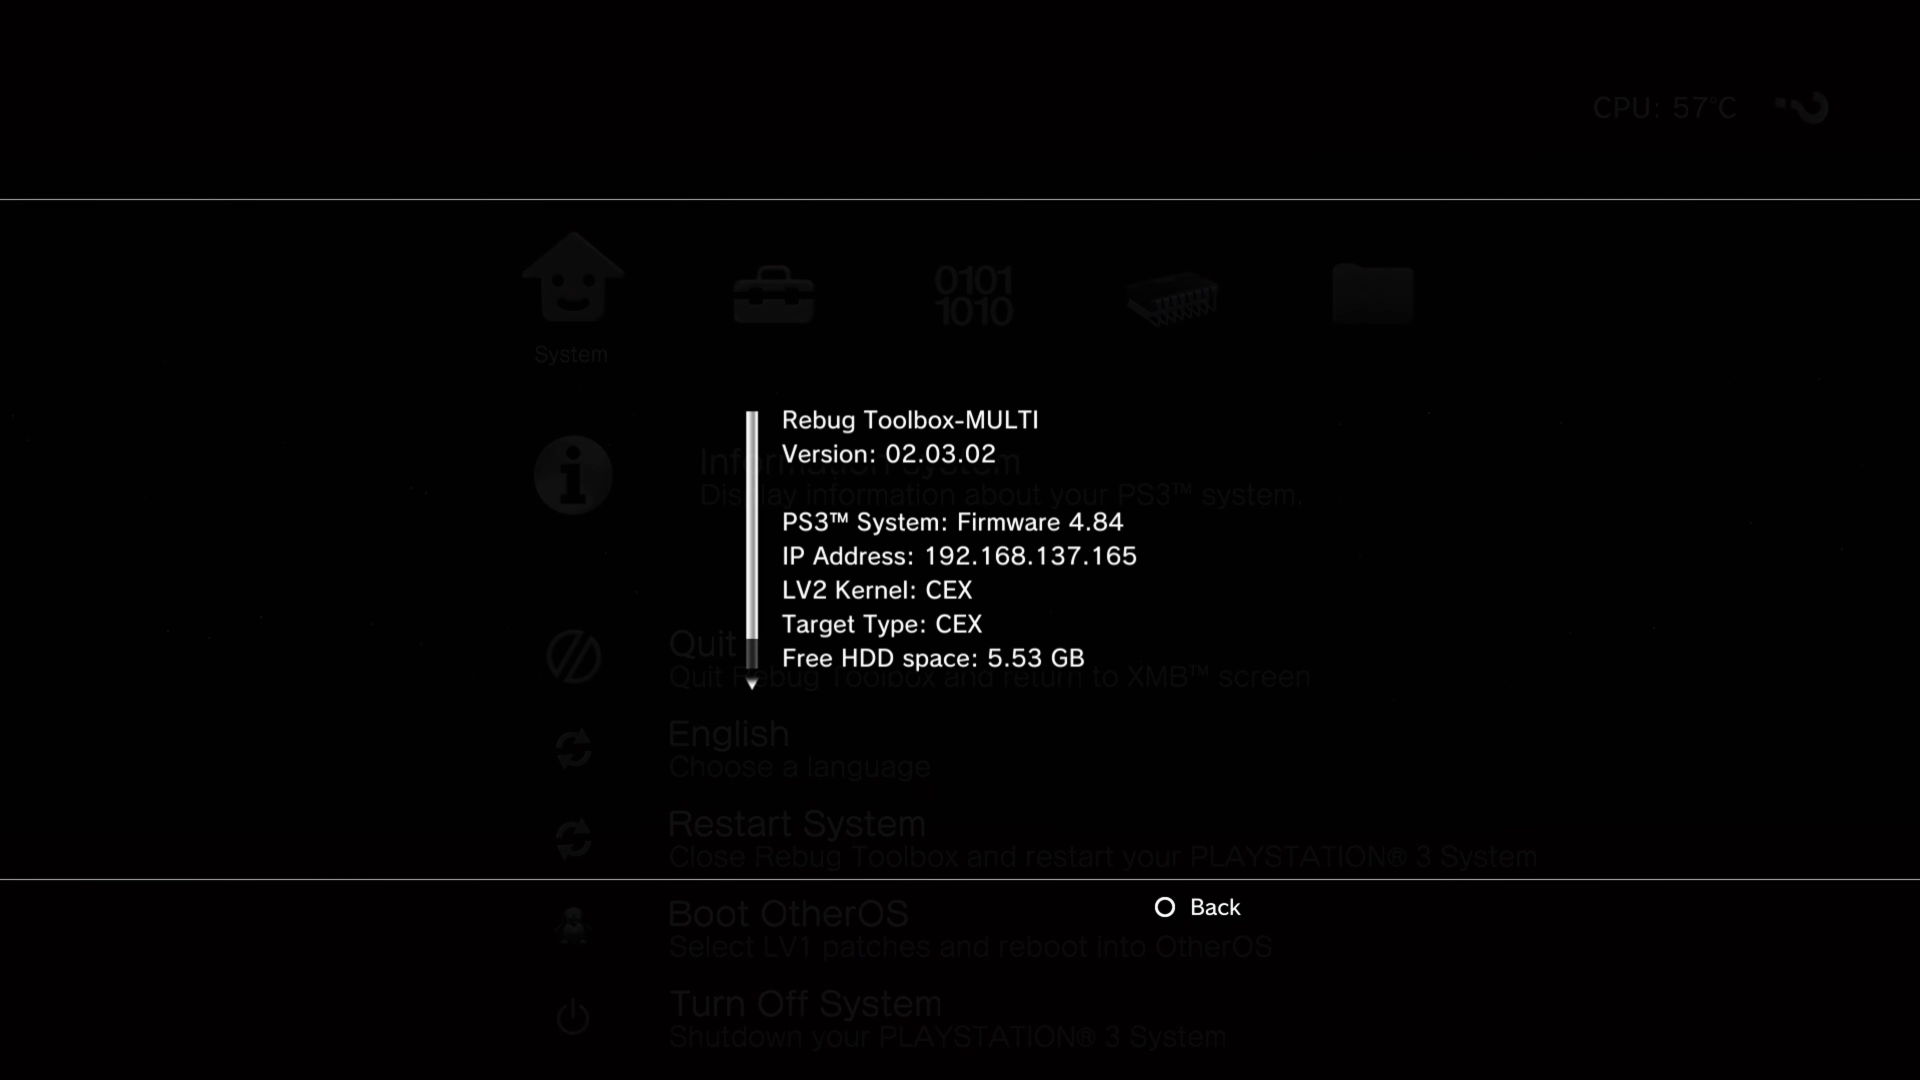
{"action": "key", "text": "Down"}
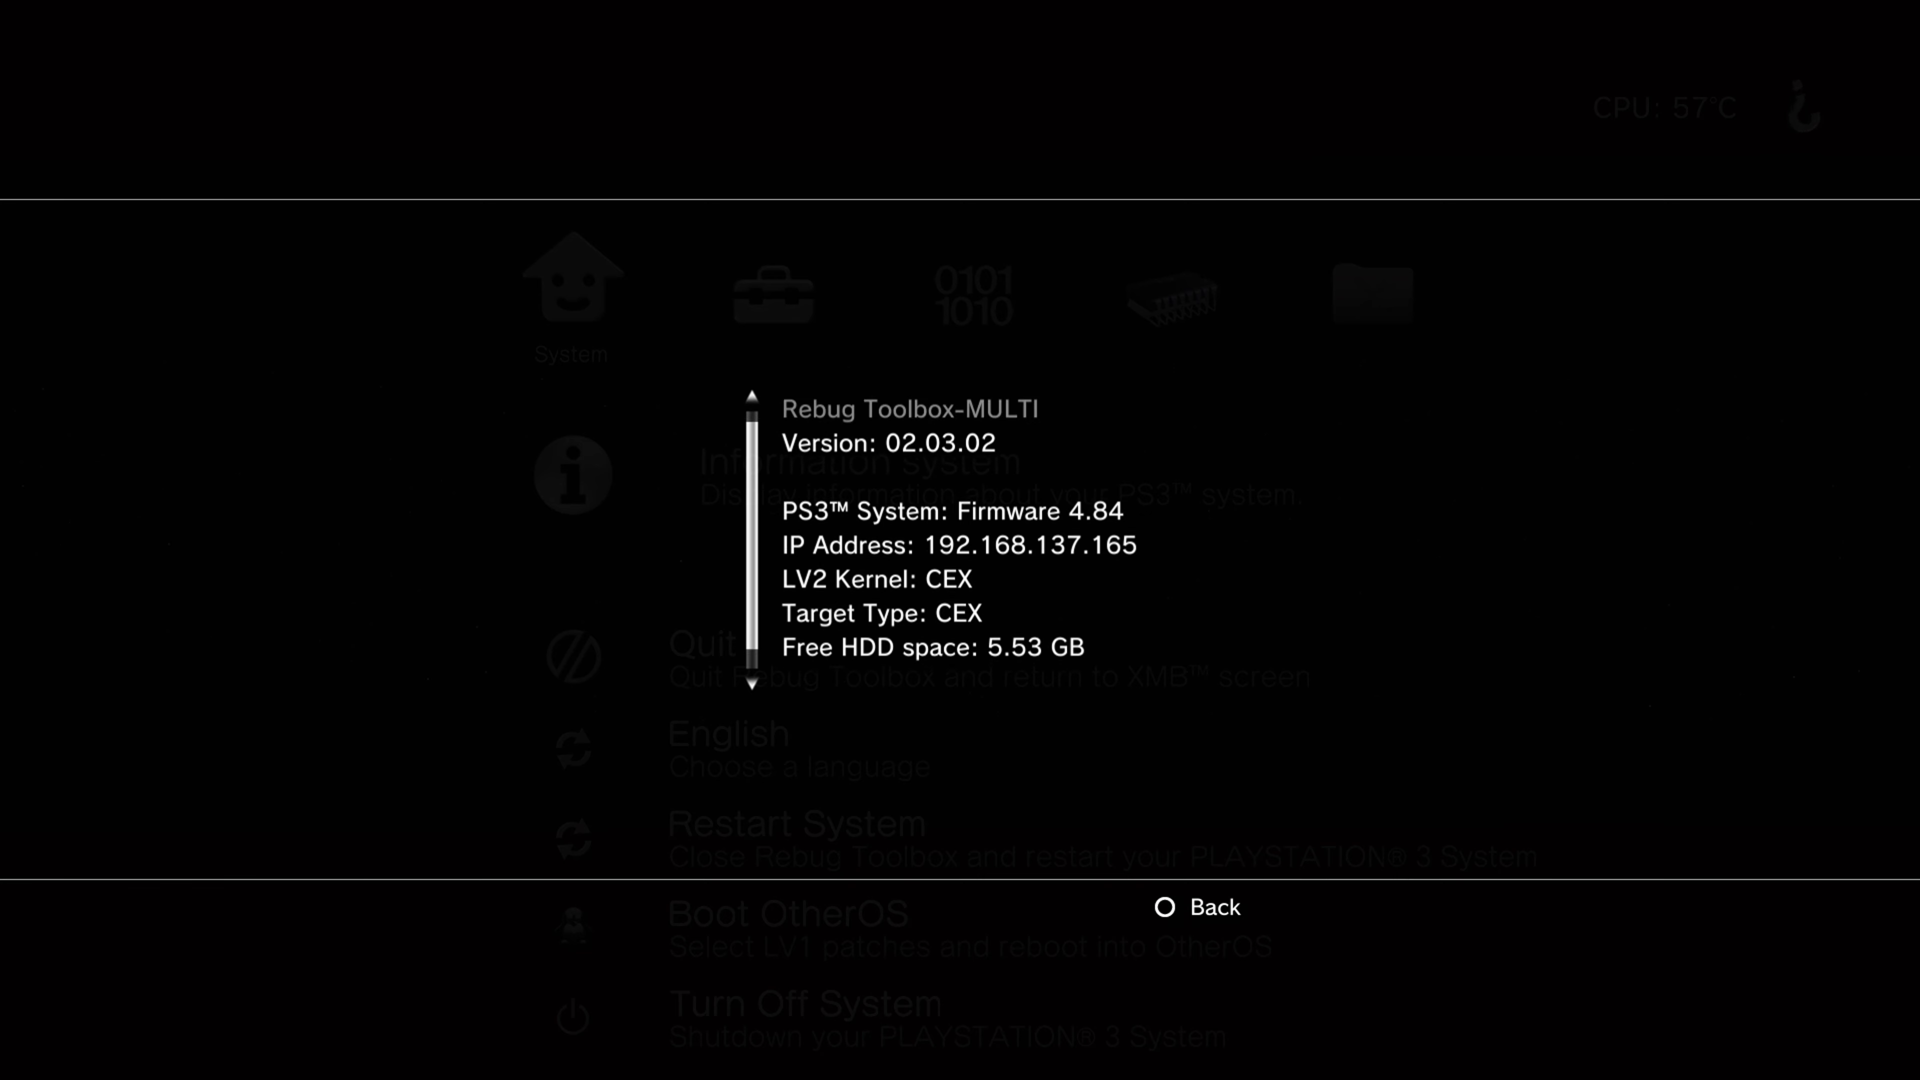
{"action": "key", "text": "Up"}
{"action": "key", "text": "Down"}
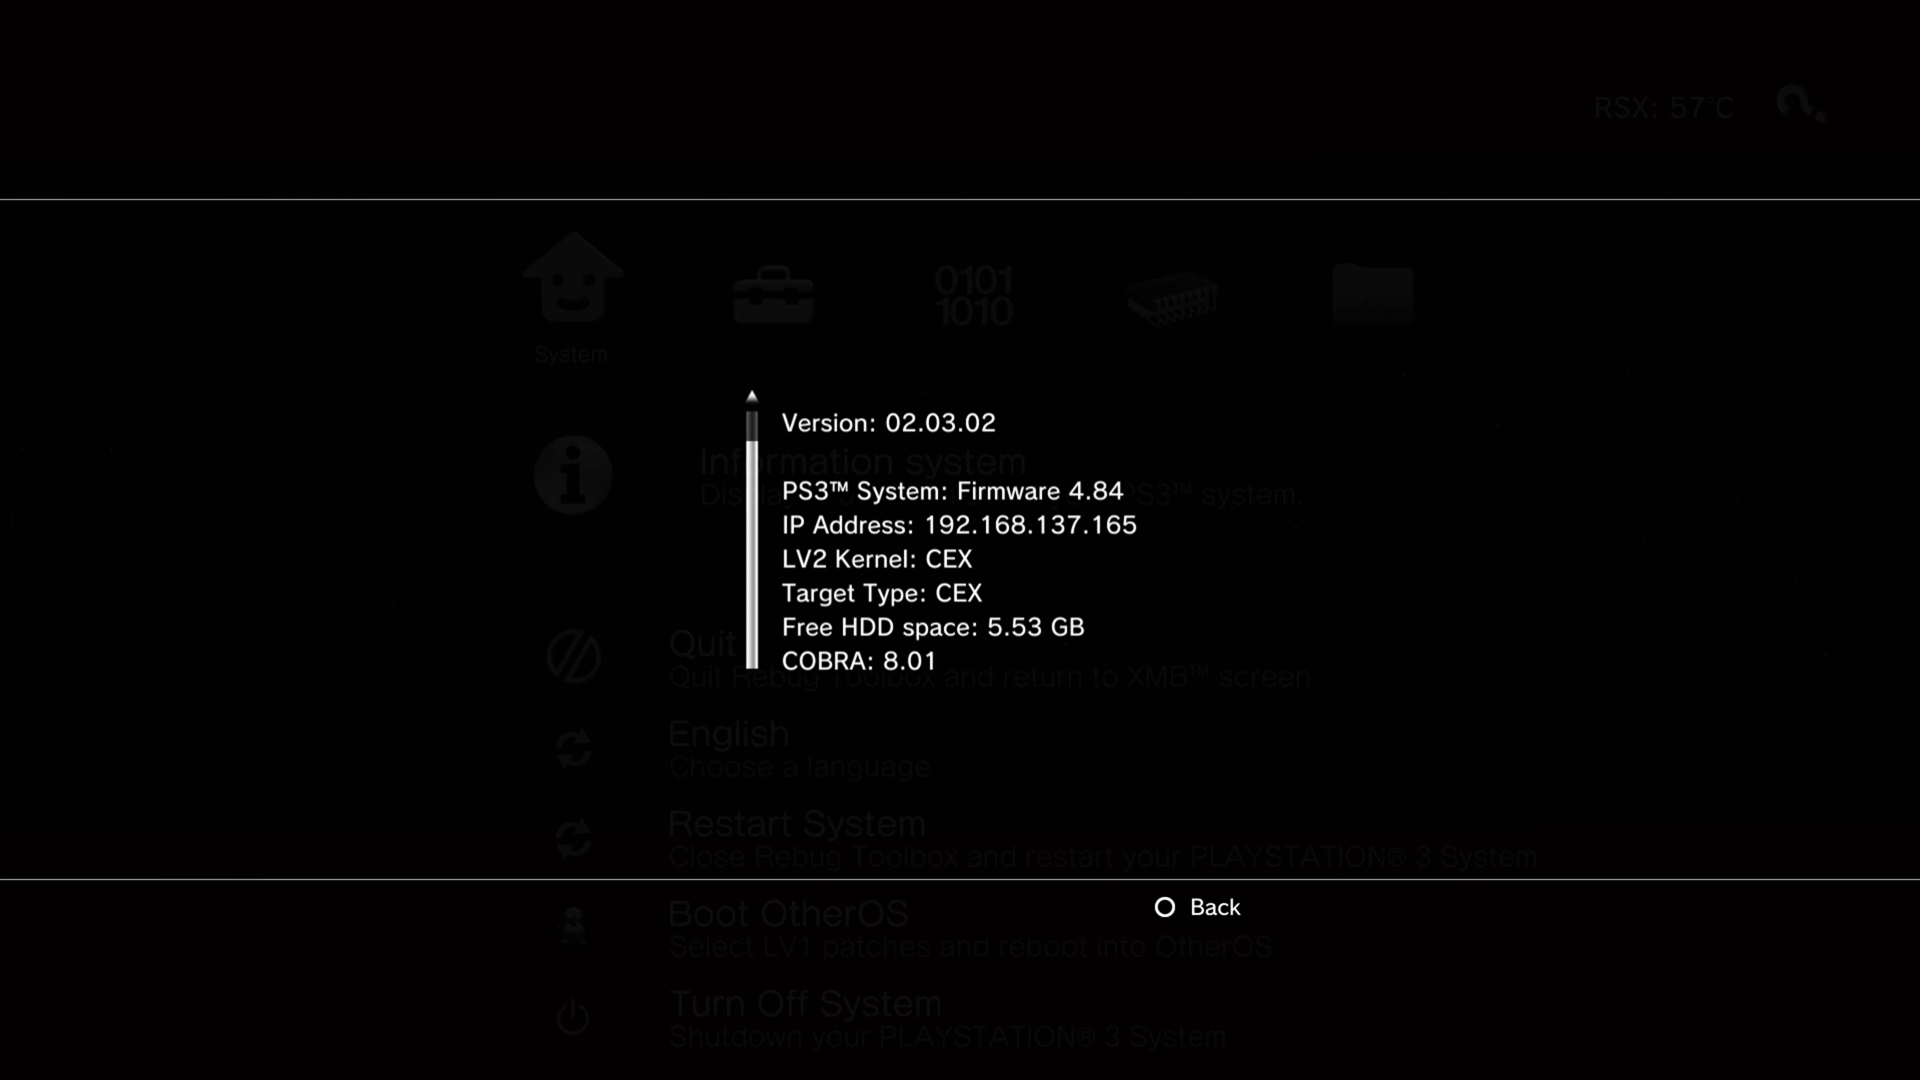
{"action": "key", "text": "Escape"}
{"action": "key", "text": "Right"}
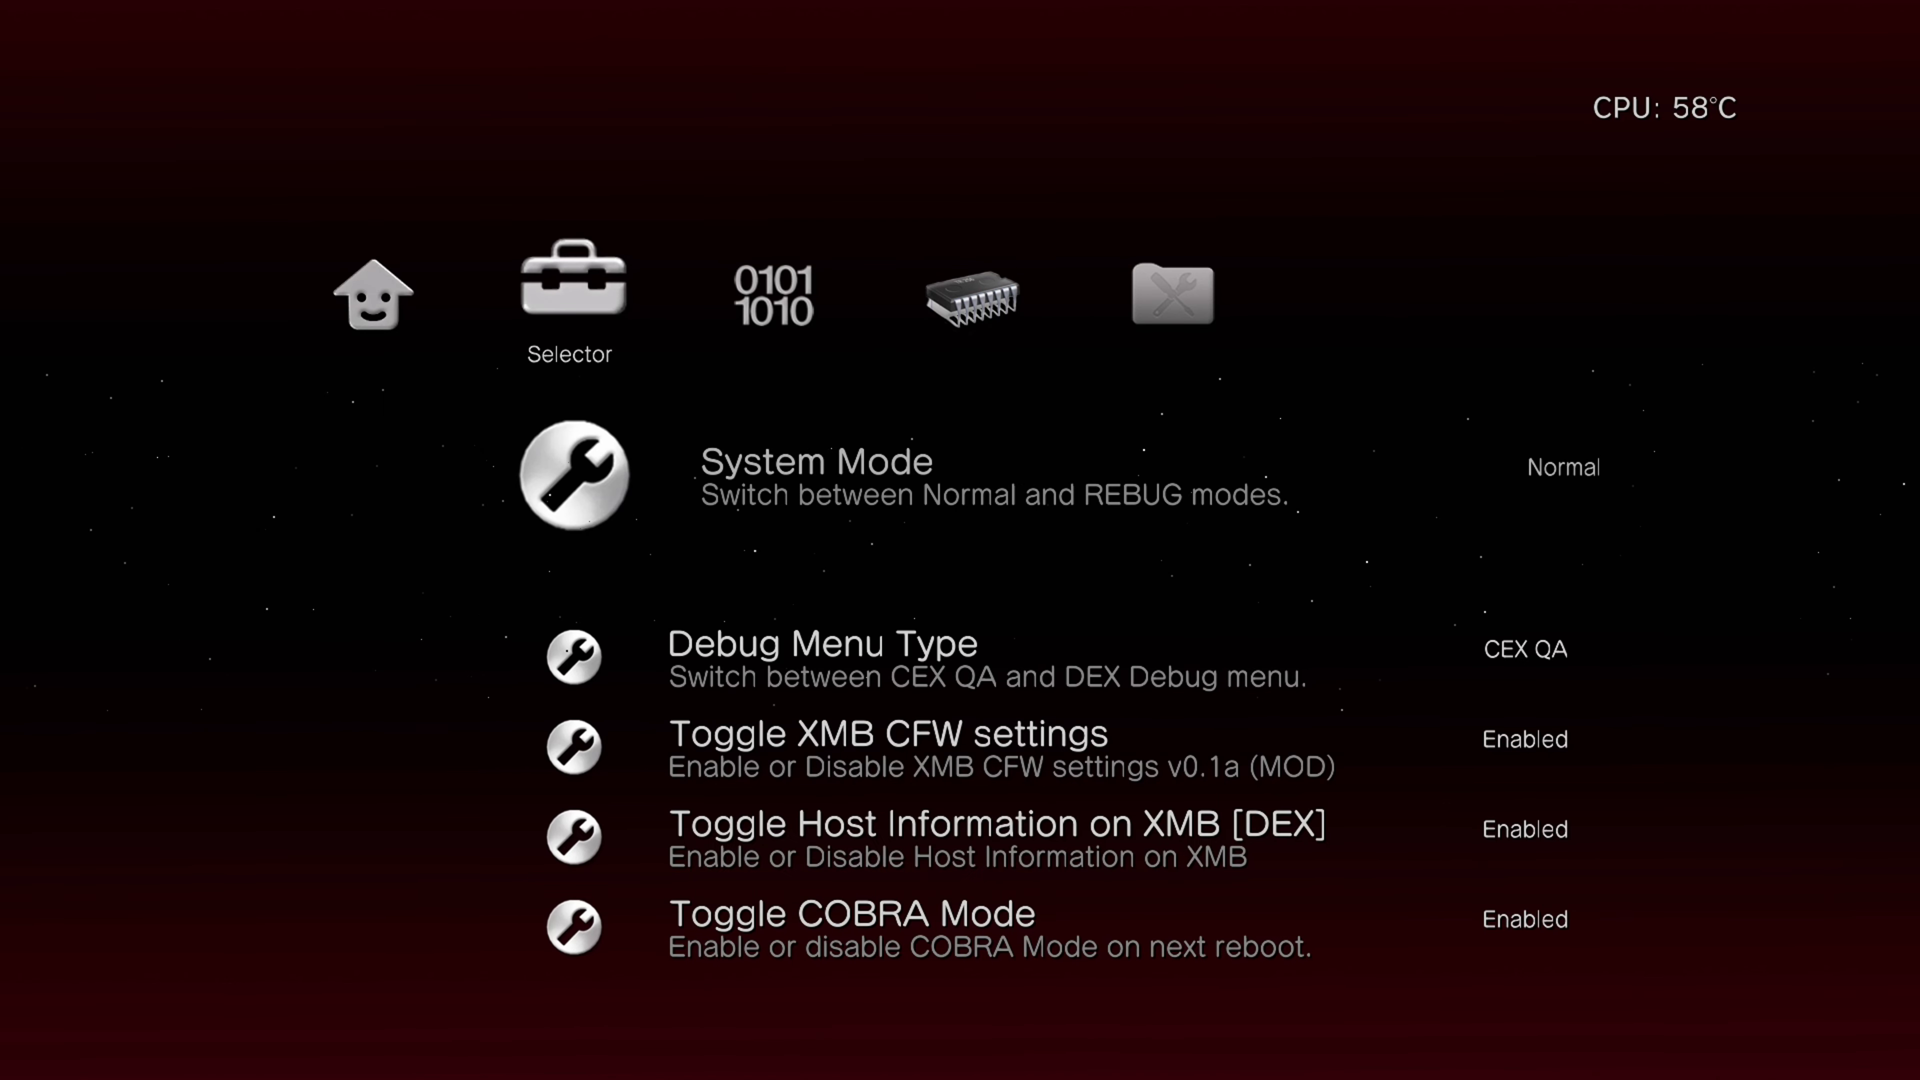
- Check the System Mode options, leaving System Mode at Normal
{"action": "key", "text": "Return"}
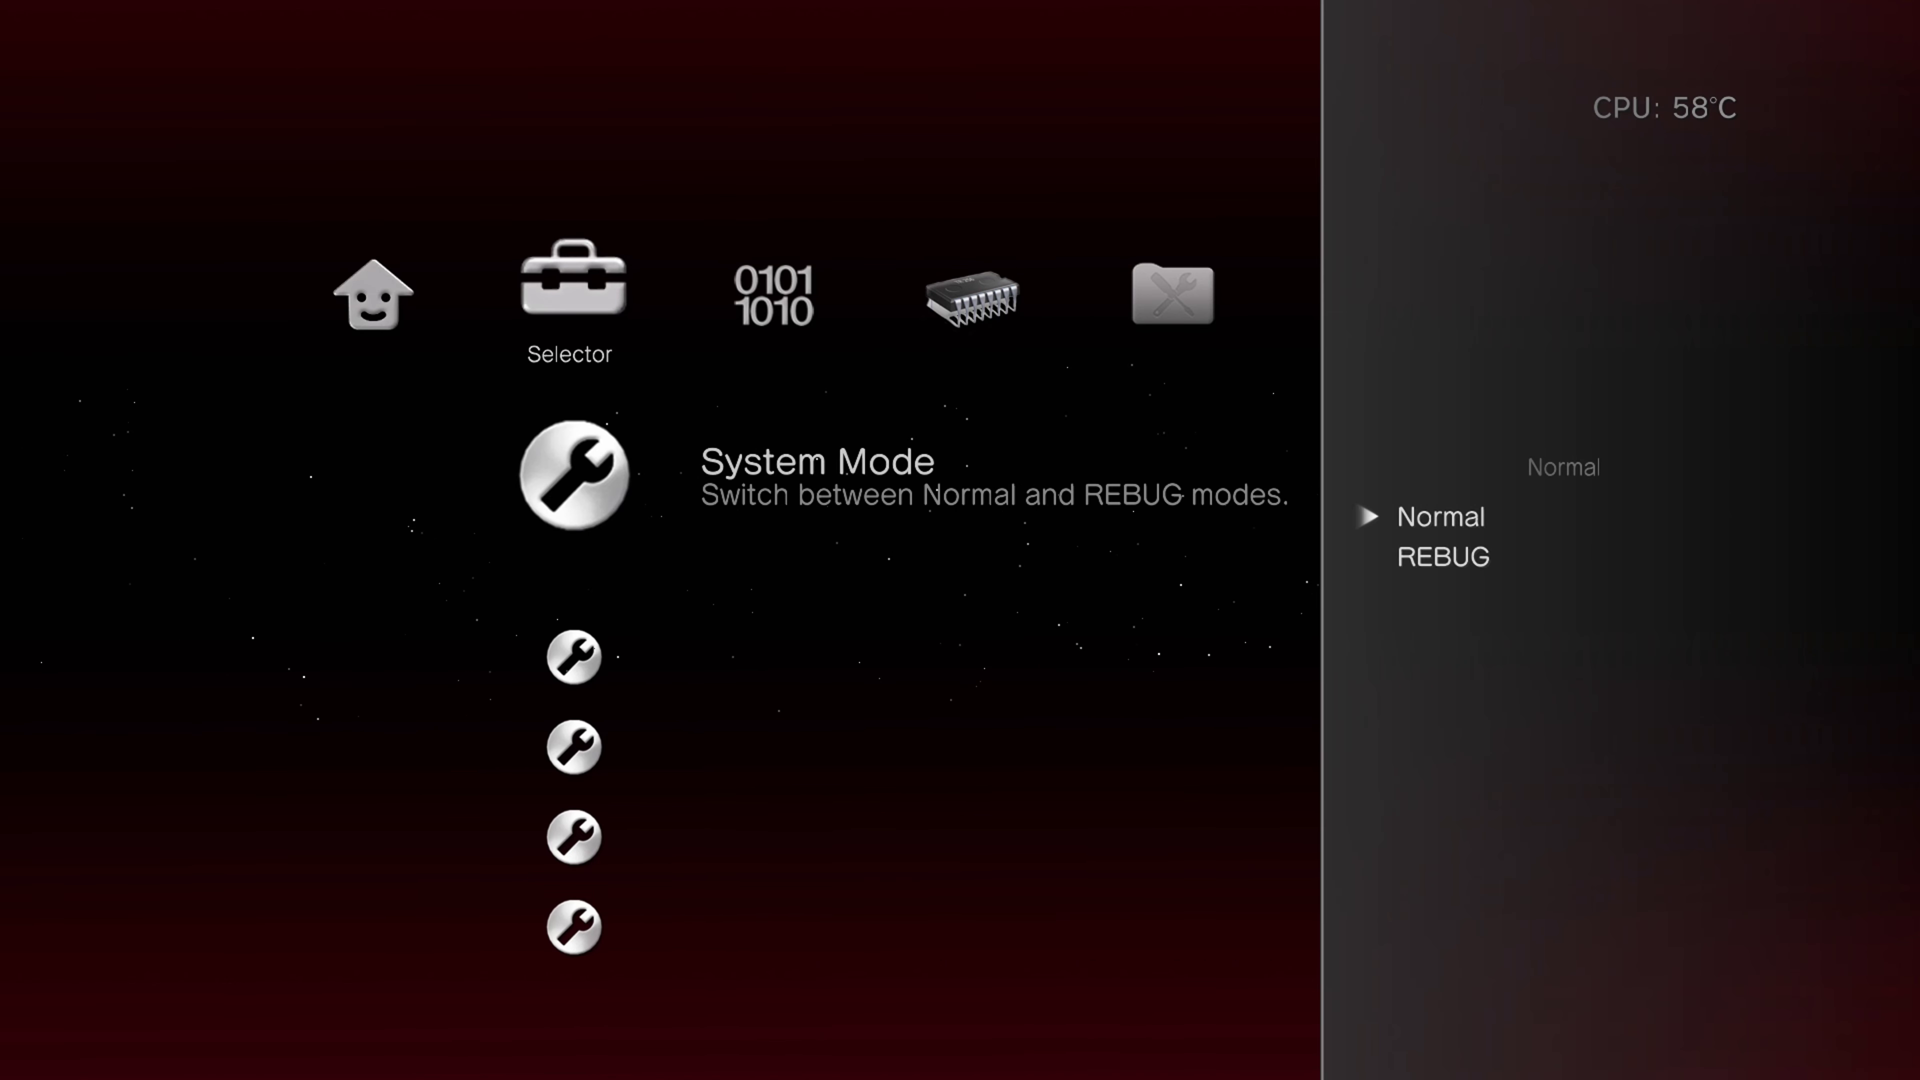
{"action": "key", "text": "Escape"}
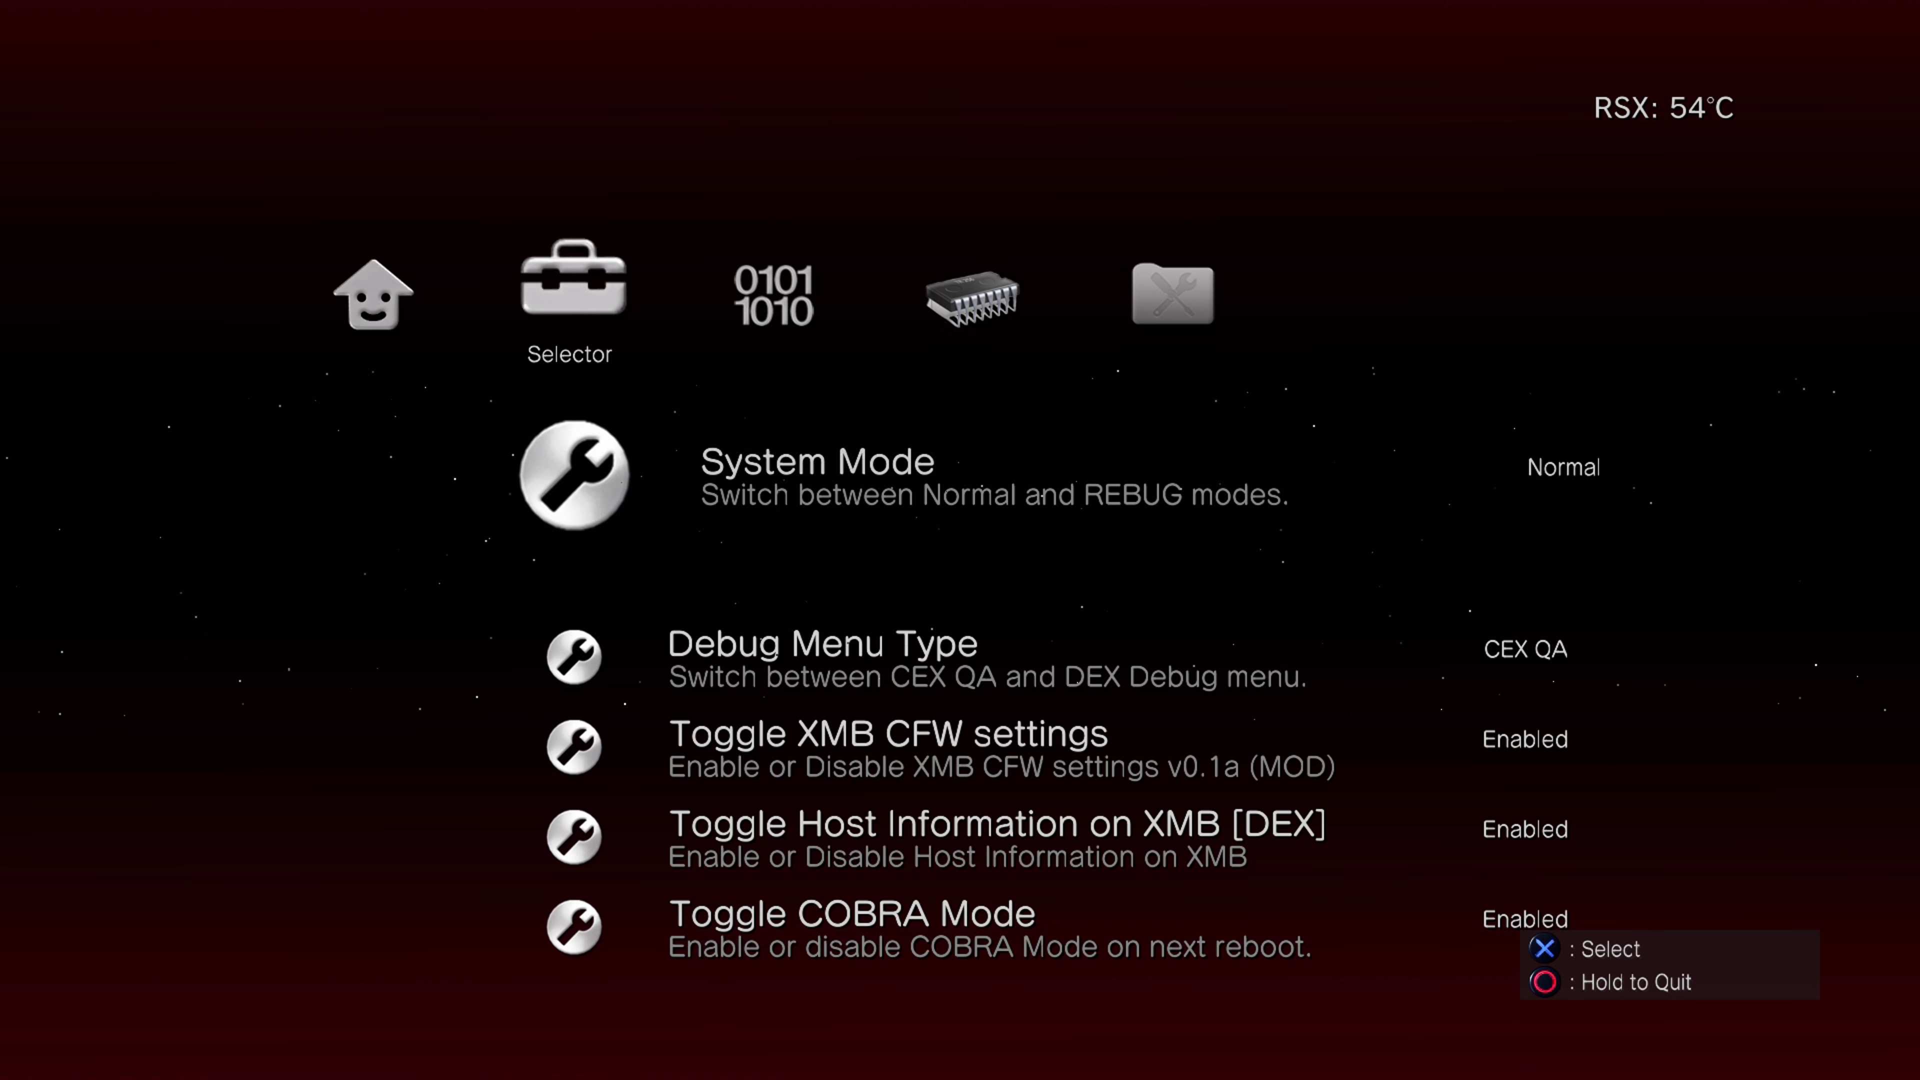
{"action": "key", "text": "Down"}
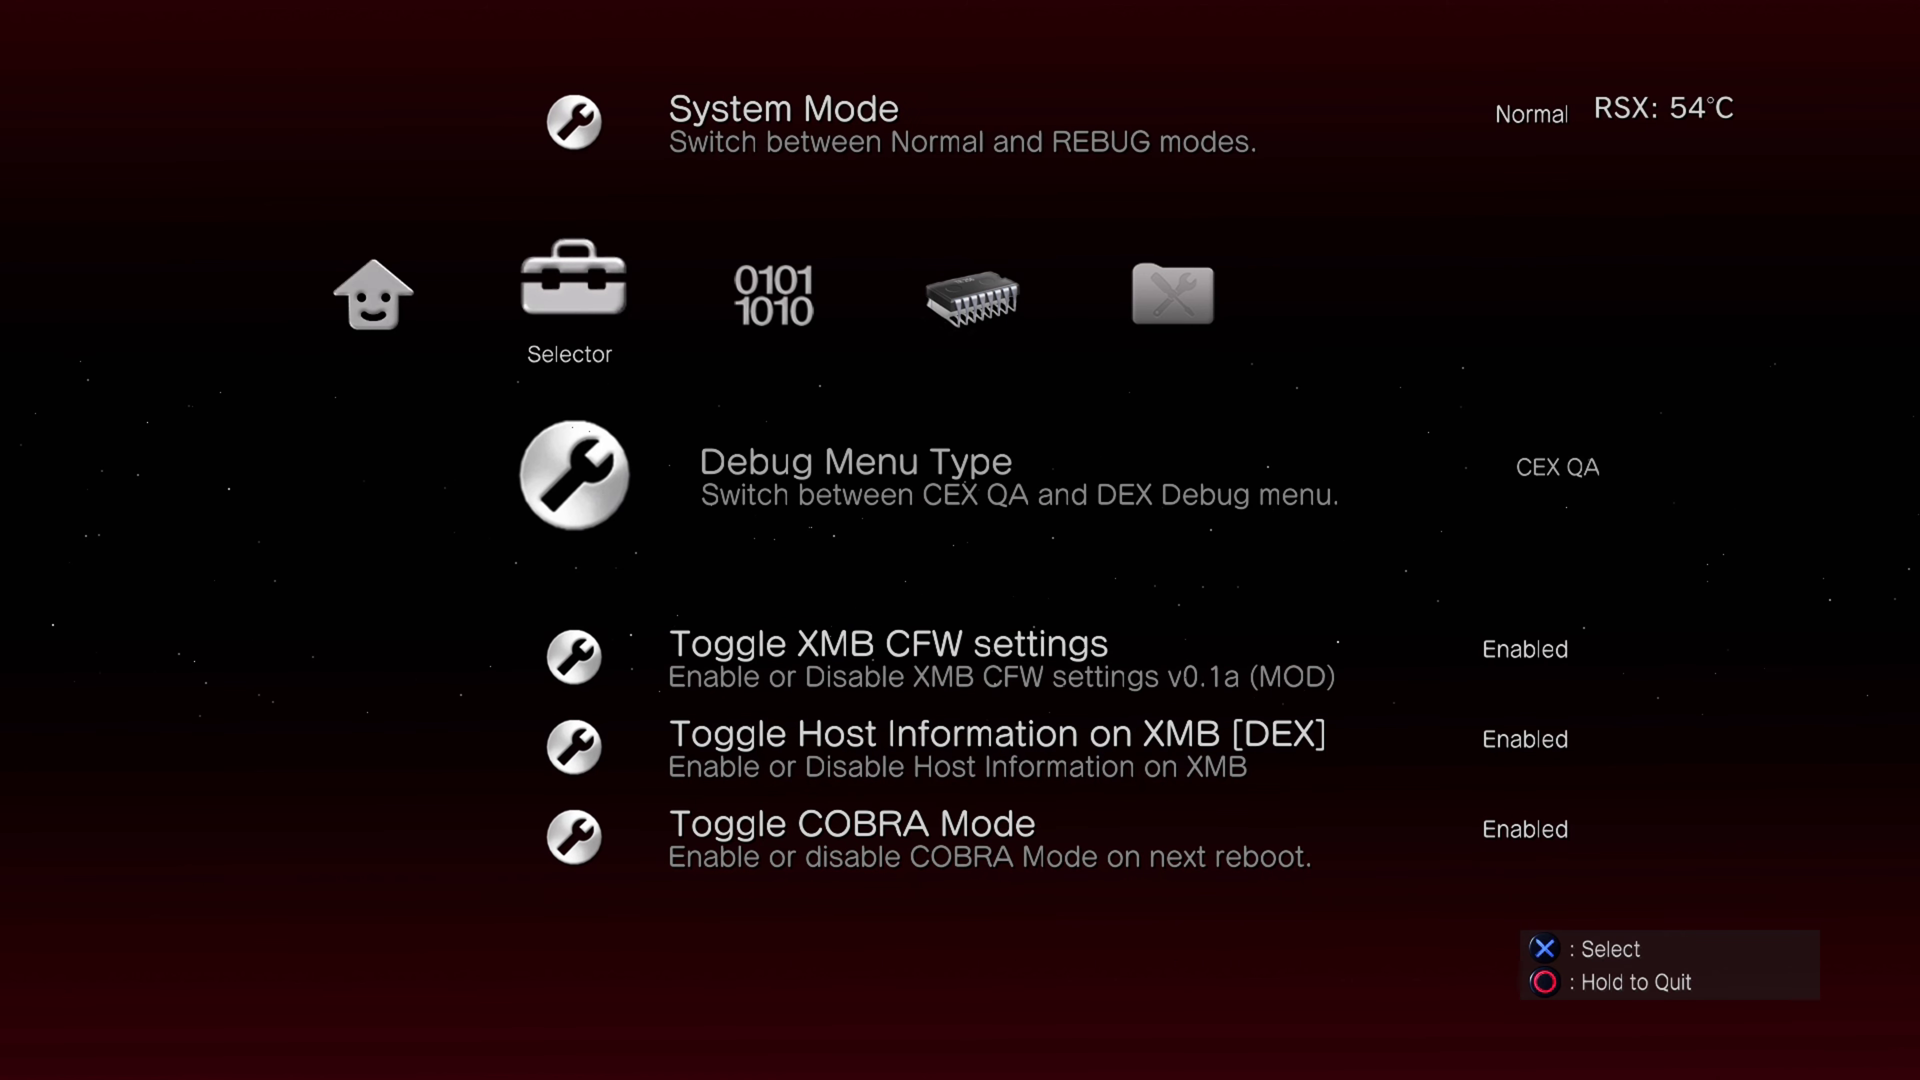
{"action": "key", "text": "Up"}
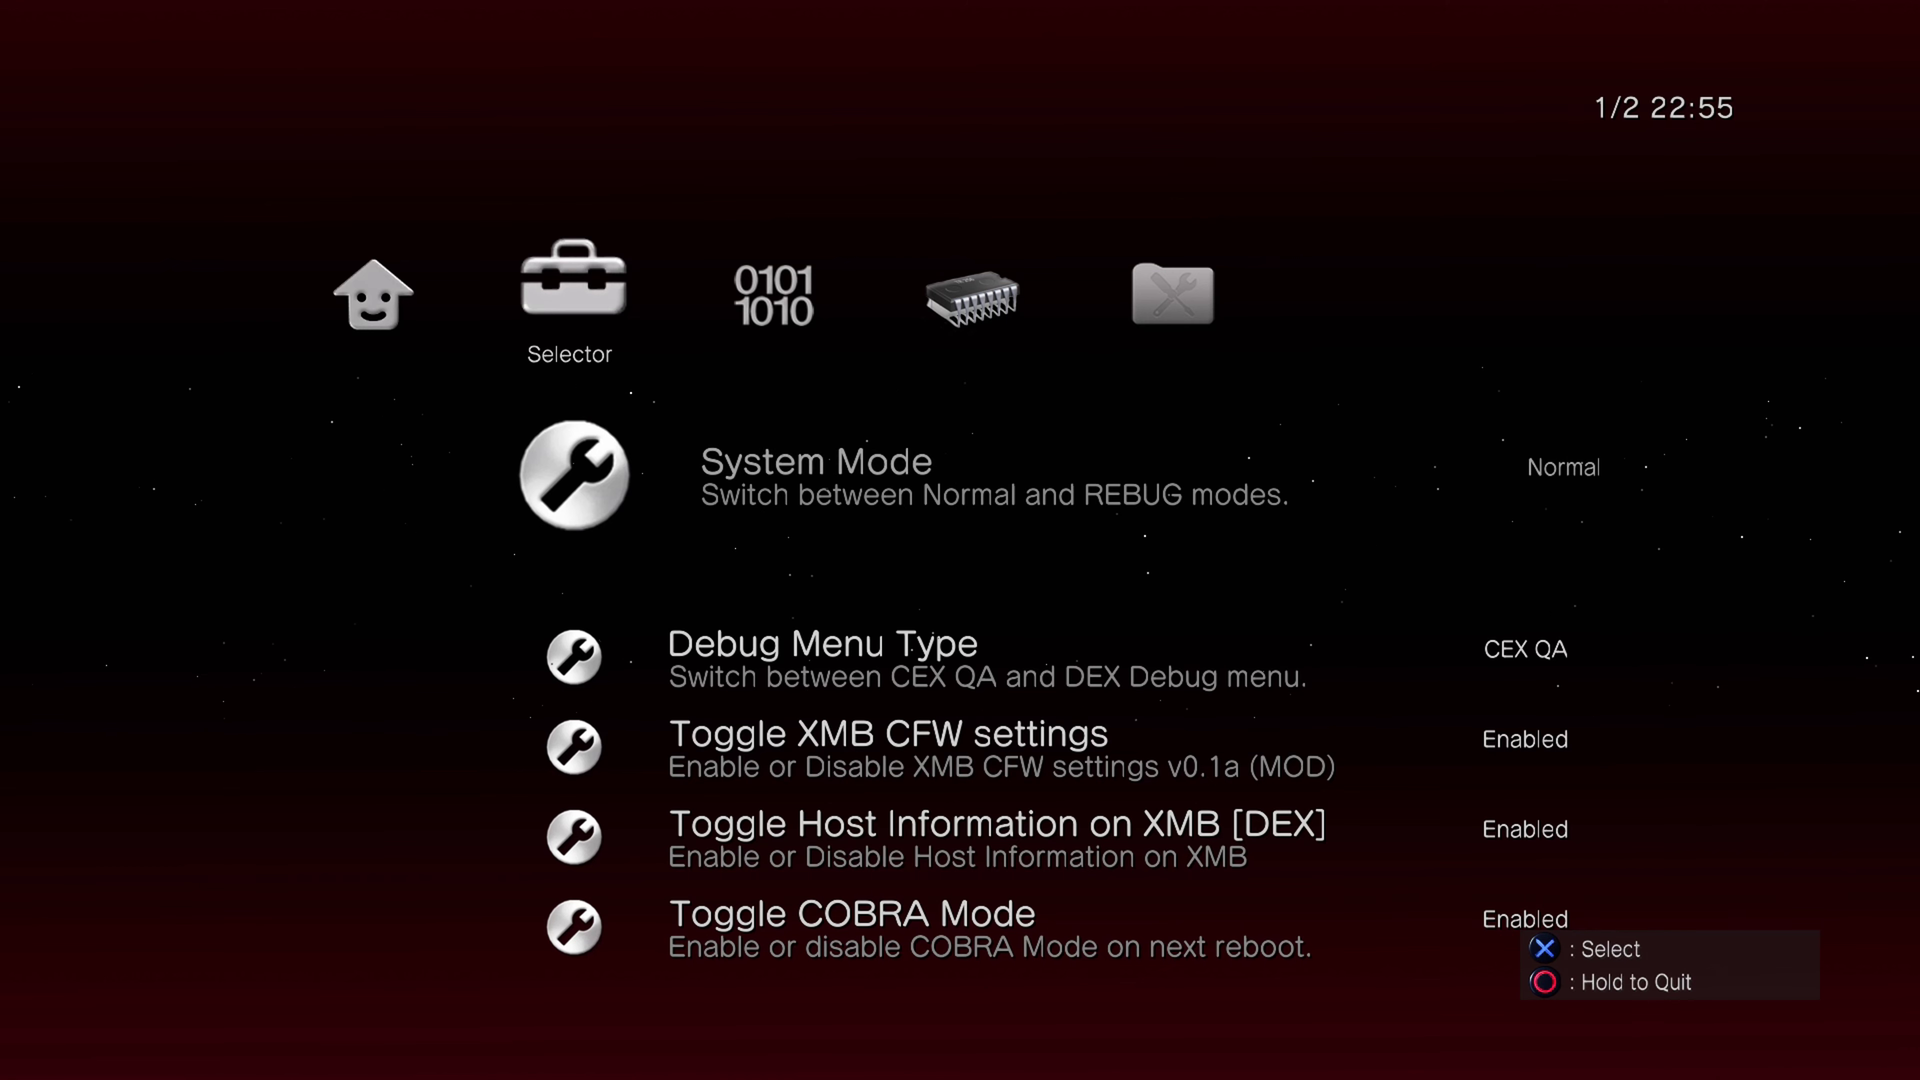
- In Utilities, confirm the QA flag stays Enabled and scroll toward the dump options
{"action": "key", "text": "Right"}
{"action": "key", "text": "Right"}
{"action": "key", "text": "Right"}
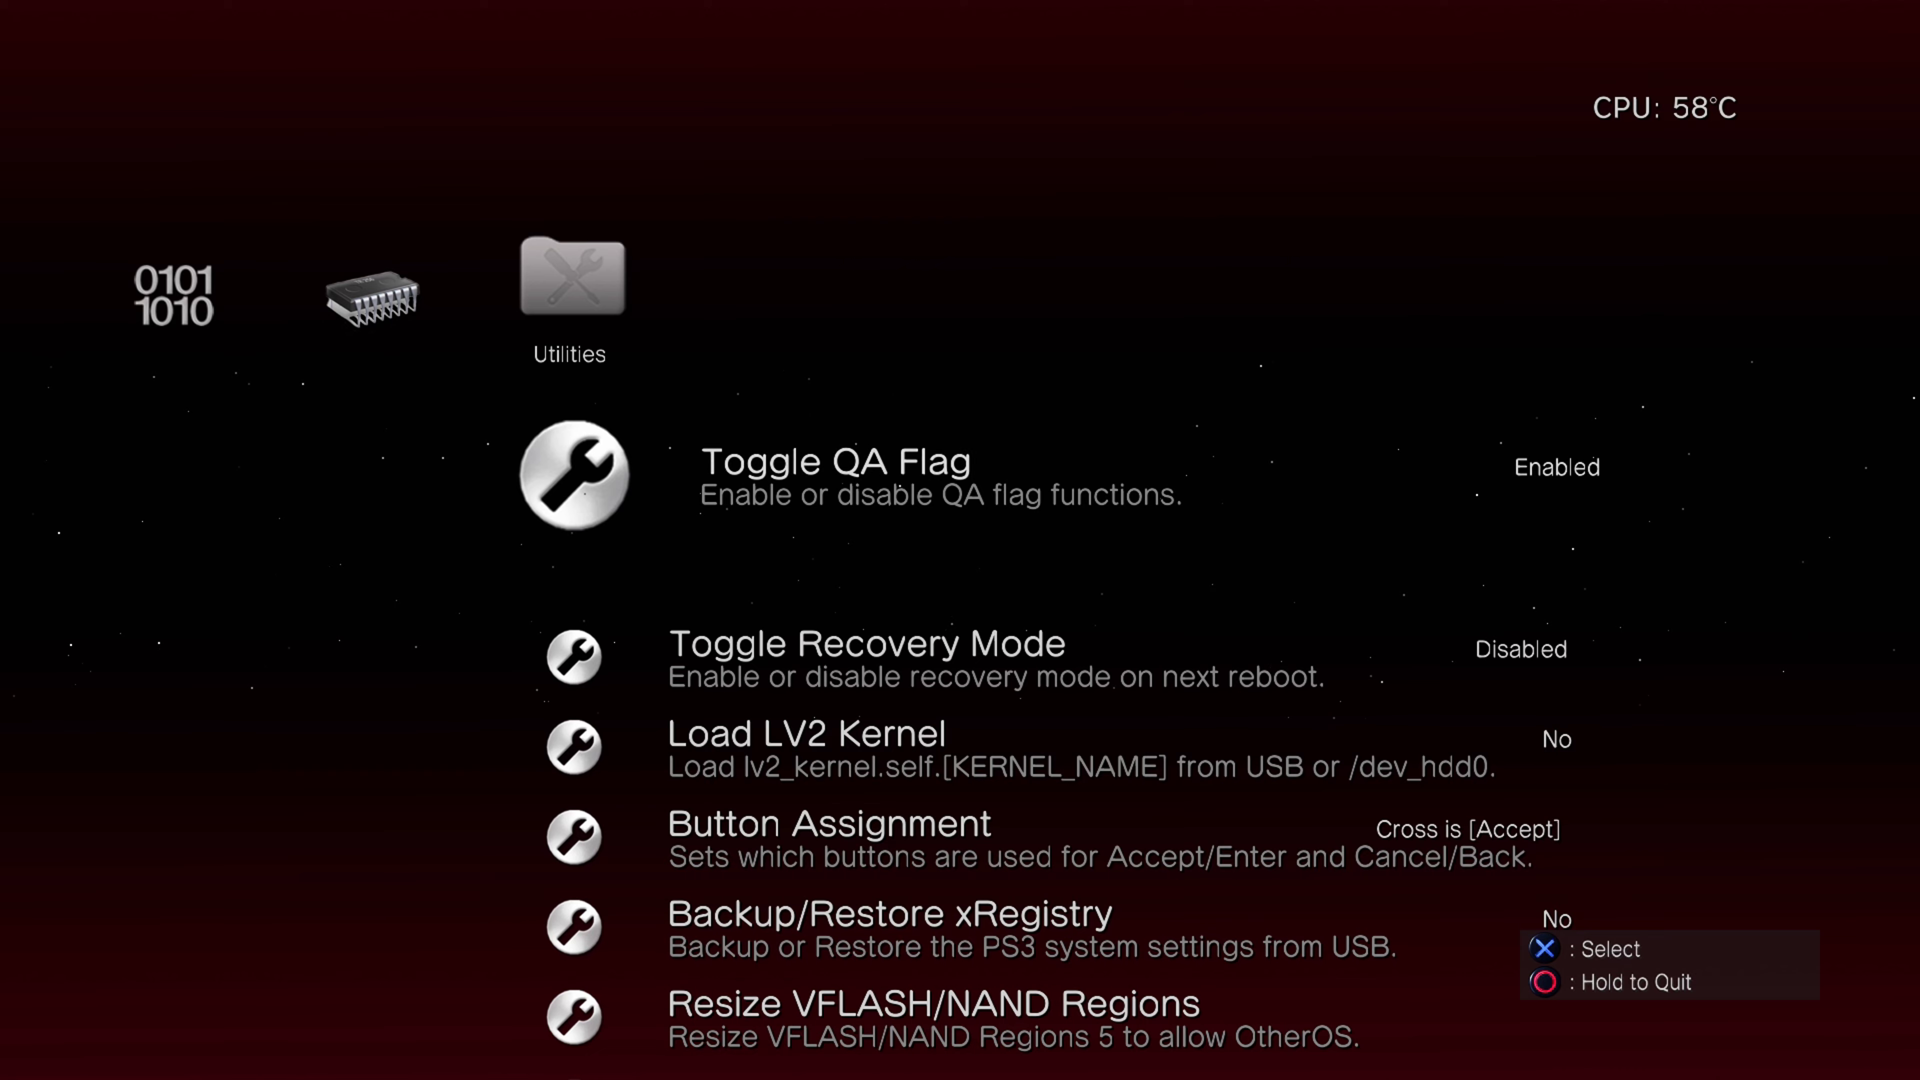
{"action": "key", "text": "Return"}
{"action": "key", "text": "Return"}
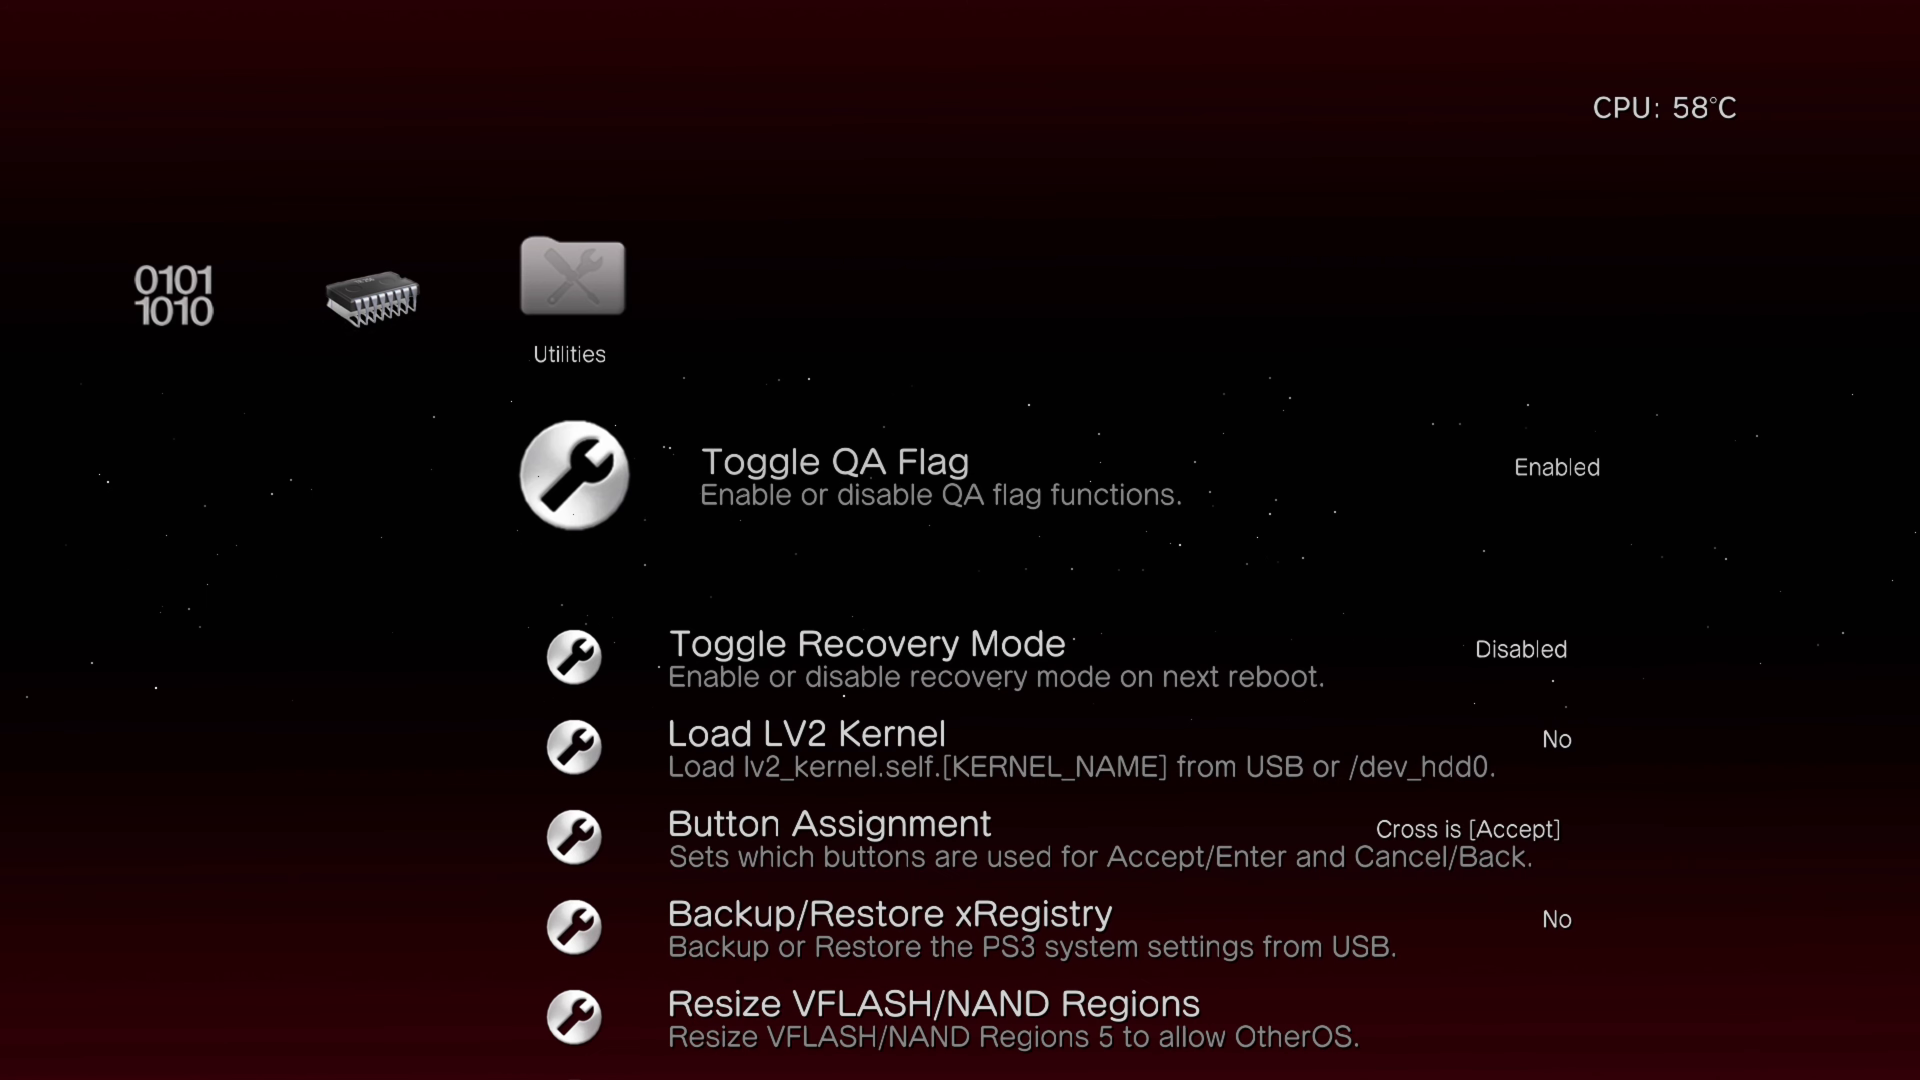
{"action": "key", "text": "Down"}
{"action": "key", "text": "Down"}
{"action": "key", "text": "Down"}
{"action": "key", "text": "Down"}
{"action": "key", "text": "Down"}
{"action": "key", "text": "Down"}
{"action": "key", "text": "Down"}
{"action": "key", "text": "Down"}
{"action": "key", "text": "Down"}
{"action": "key", "text": "Down"}
{"action": "key", "text": "Down"}
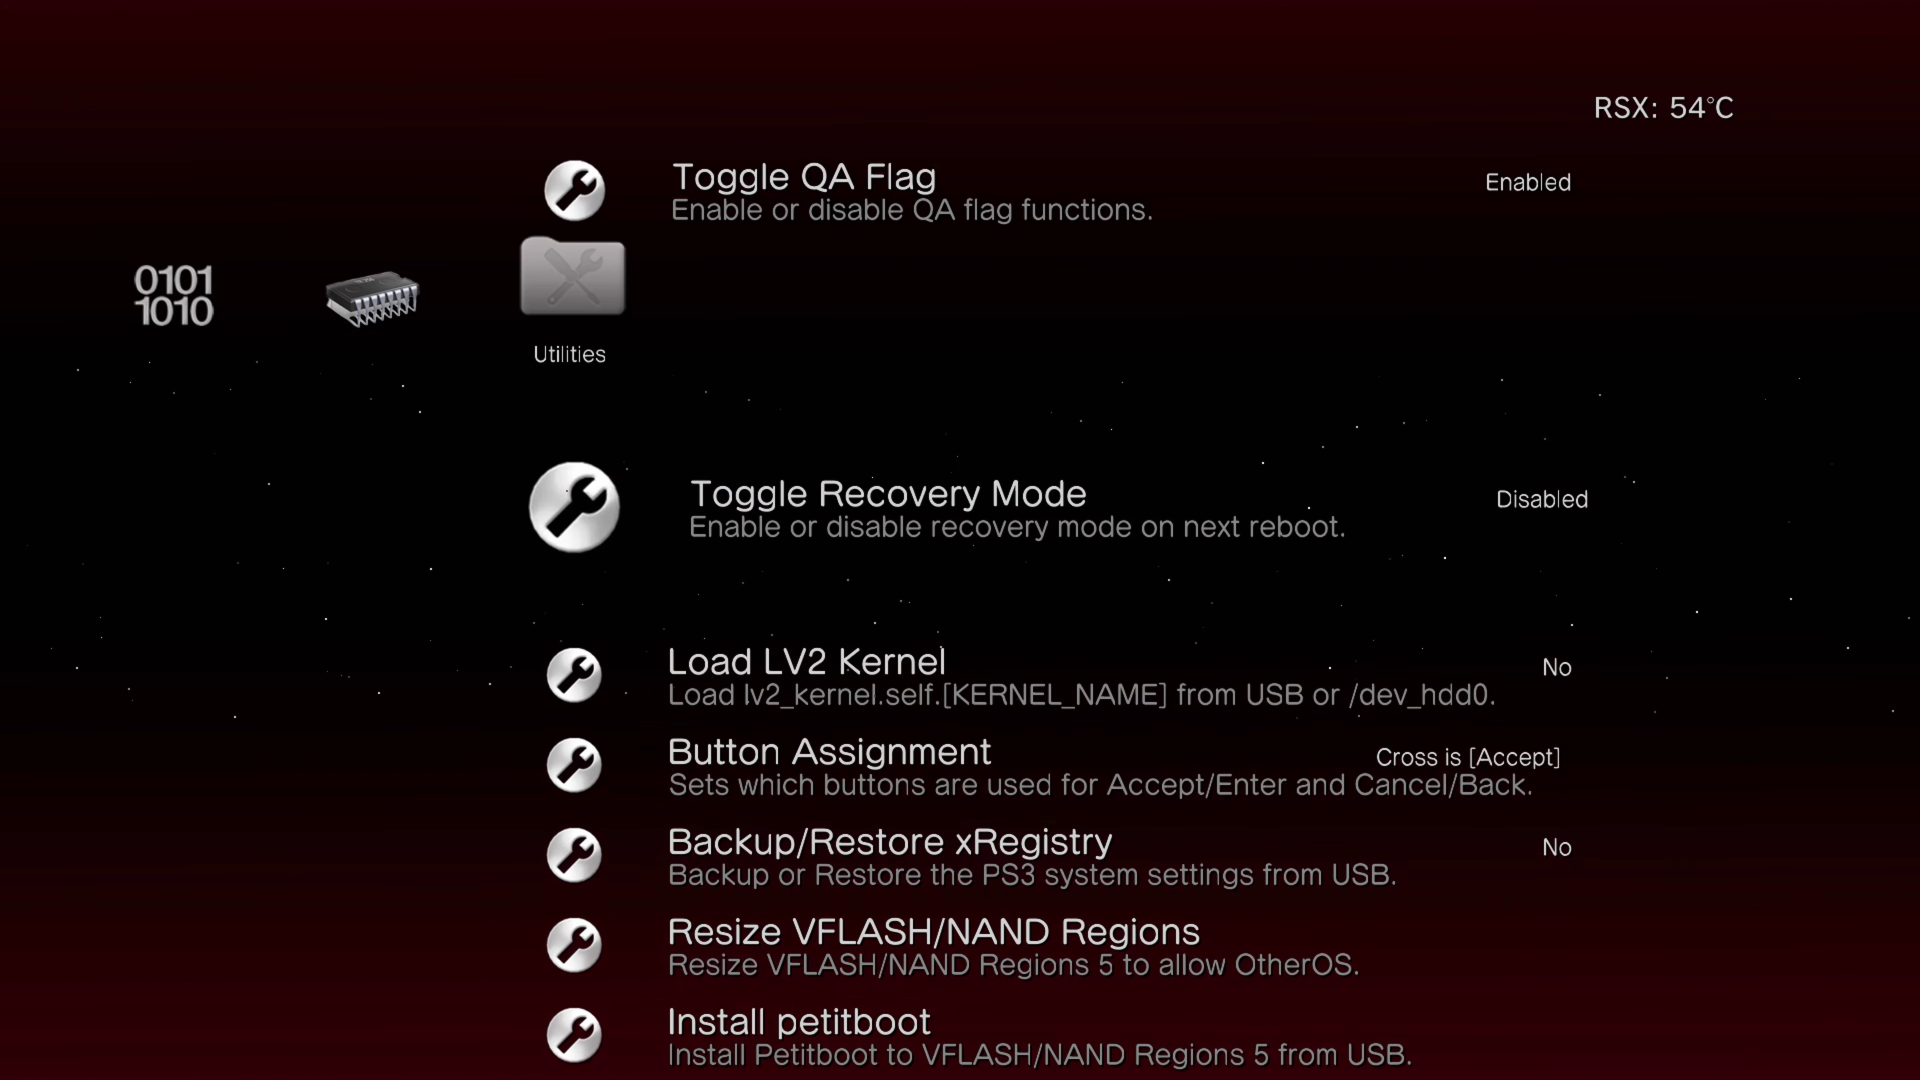
{"action": "key", "text": "Down"}
{"action": "key", "text": "Down"}
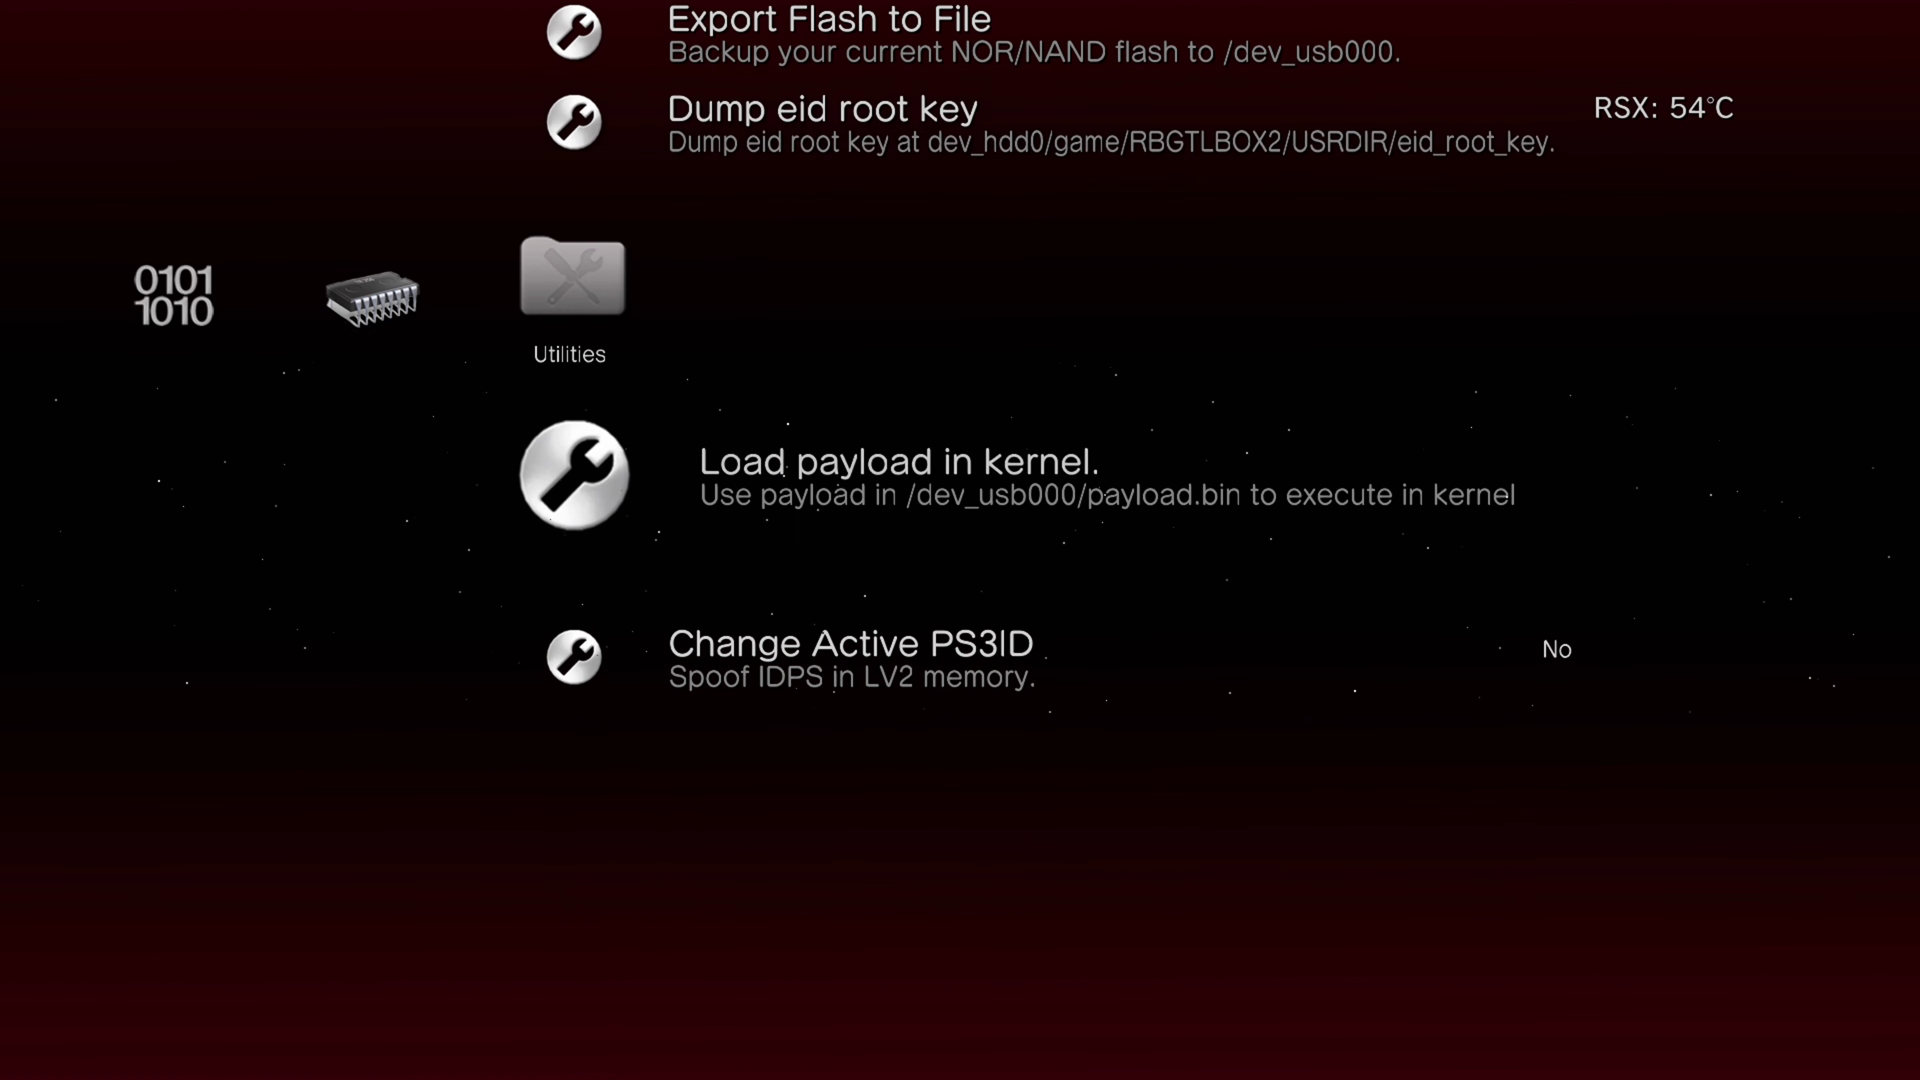
- Dump the eid root key and accept the reboot prompt
{"action": "key", "text": "Up"}
{"action": "key", "text": "Return"}
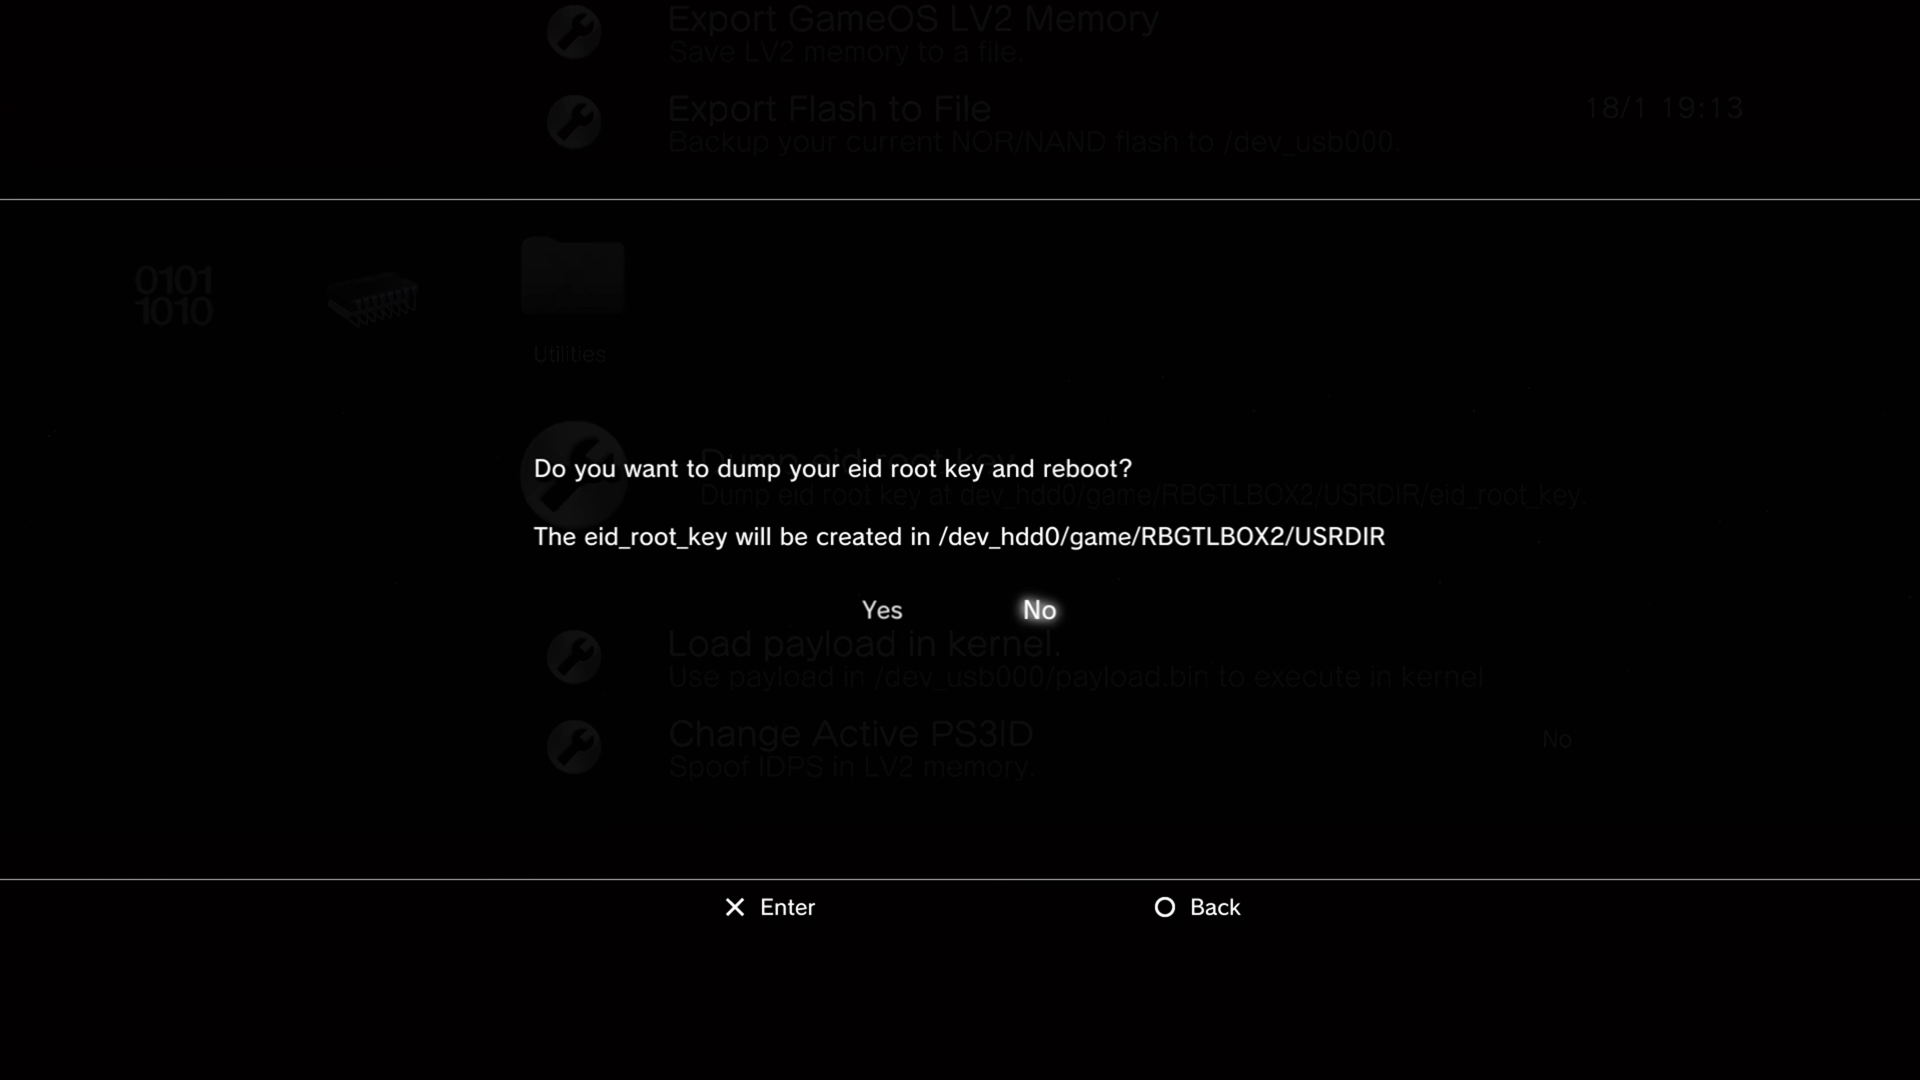
{"action": "key", "text": "Return"}
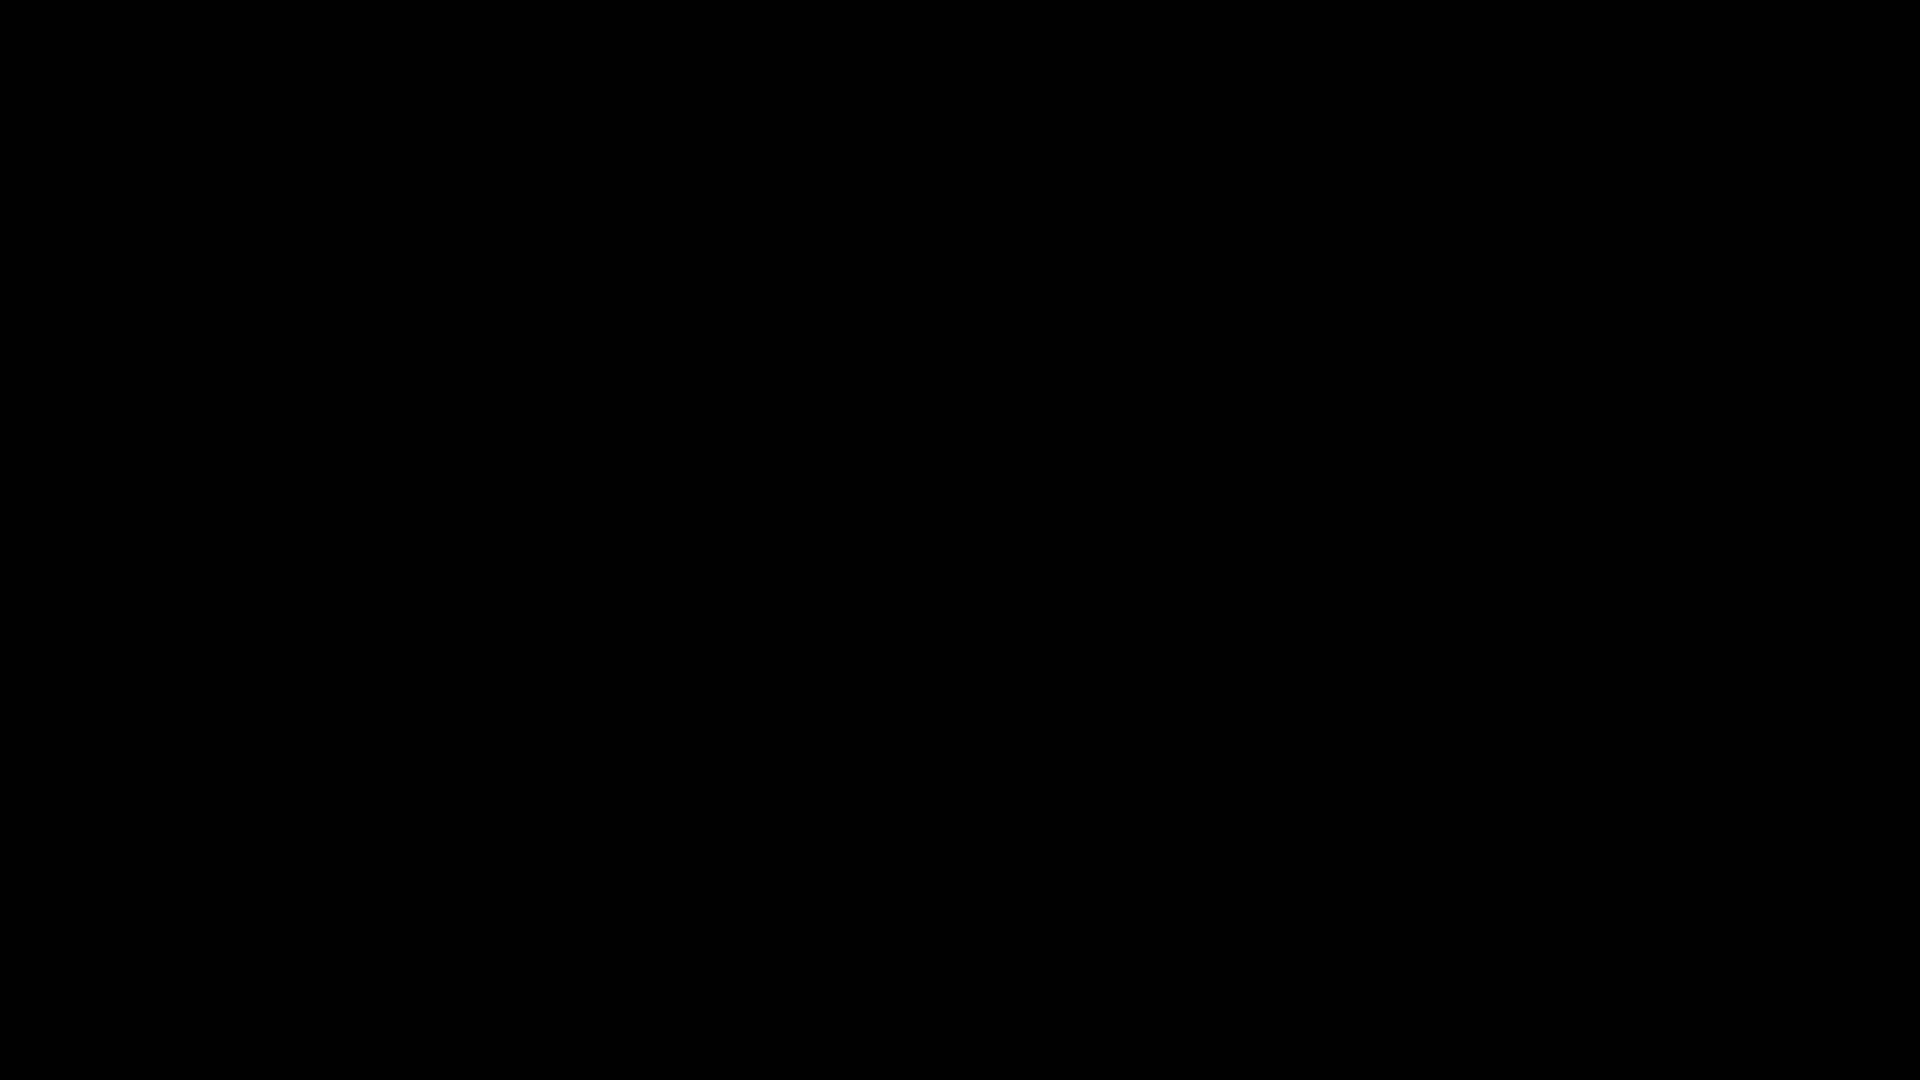
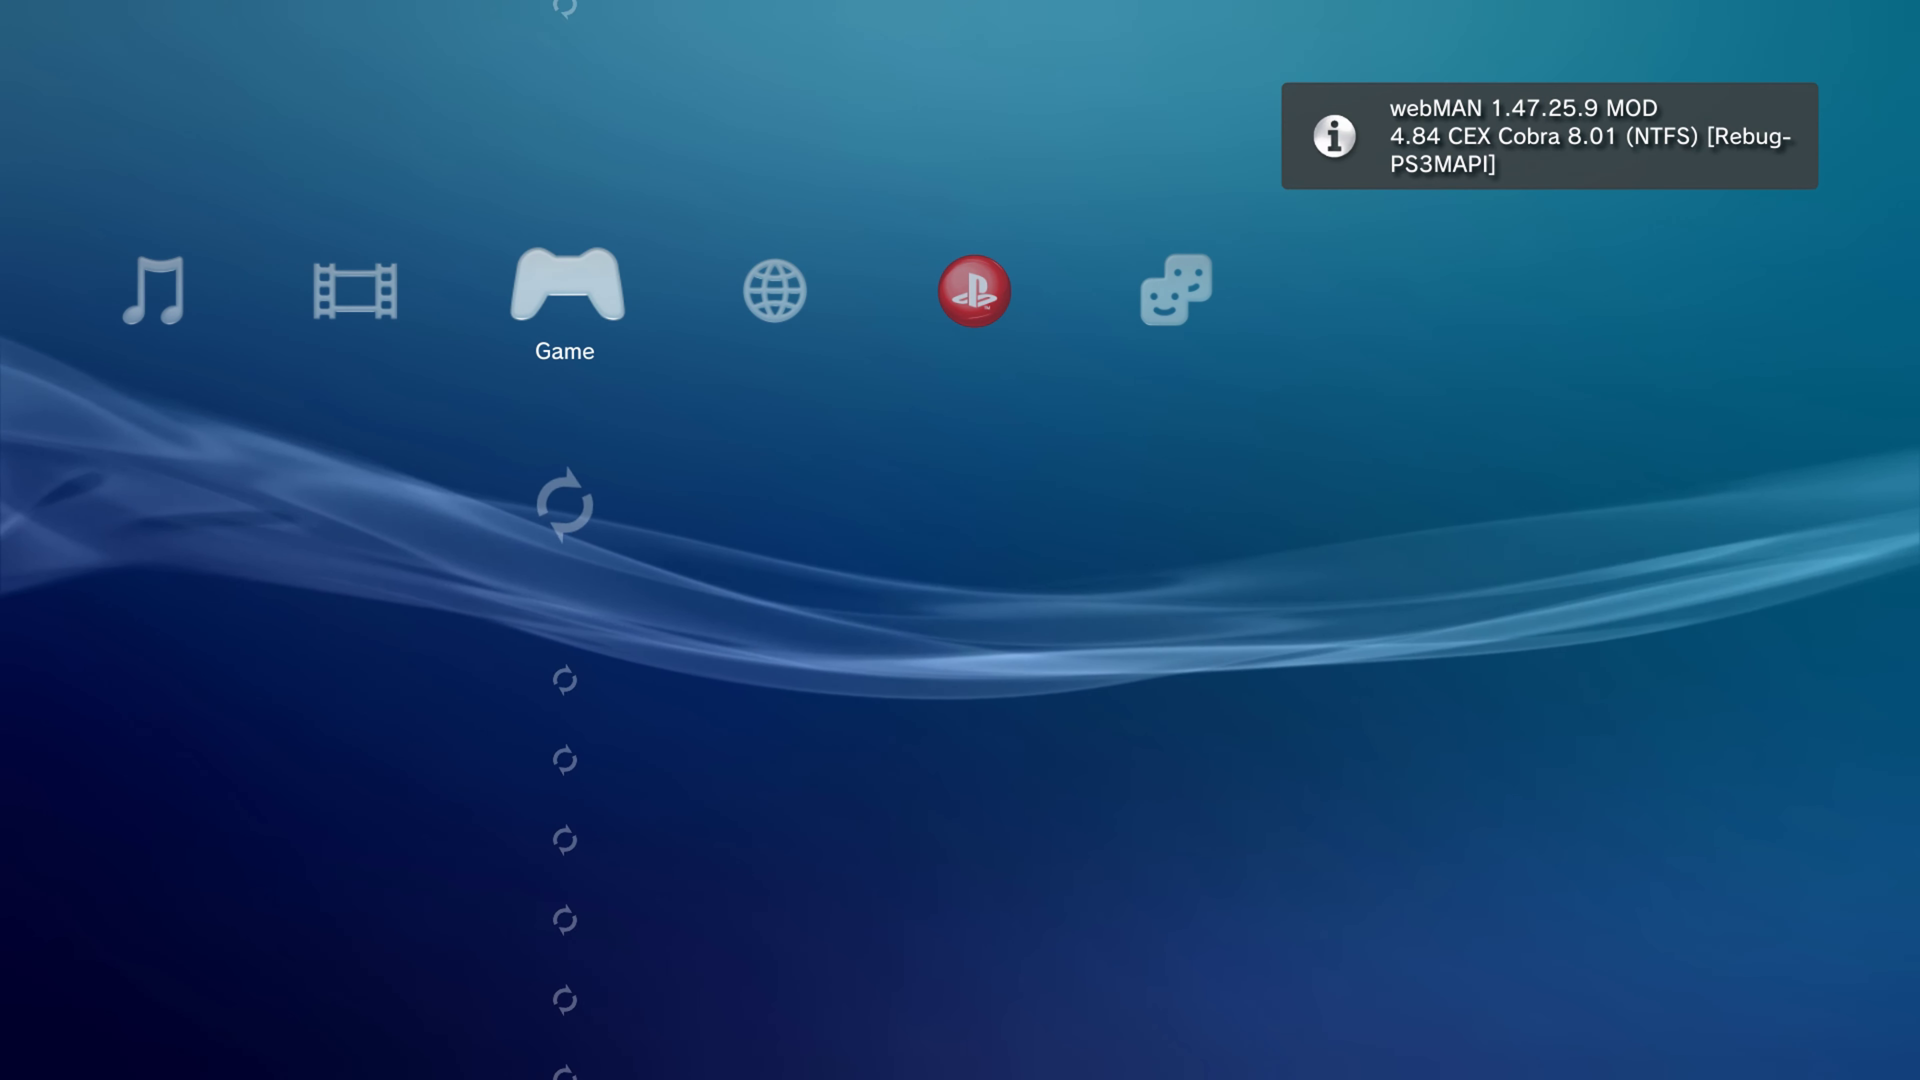
- Launch Rebug Toolbox and run Rewrite Target ID in Flash from the DEX/CEX category
{"action": "key", "text": "Down"}
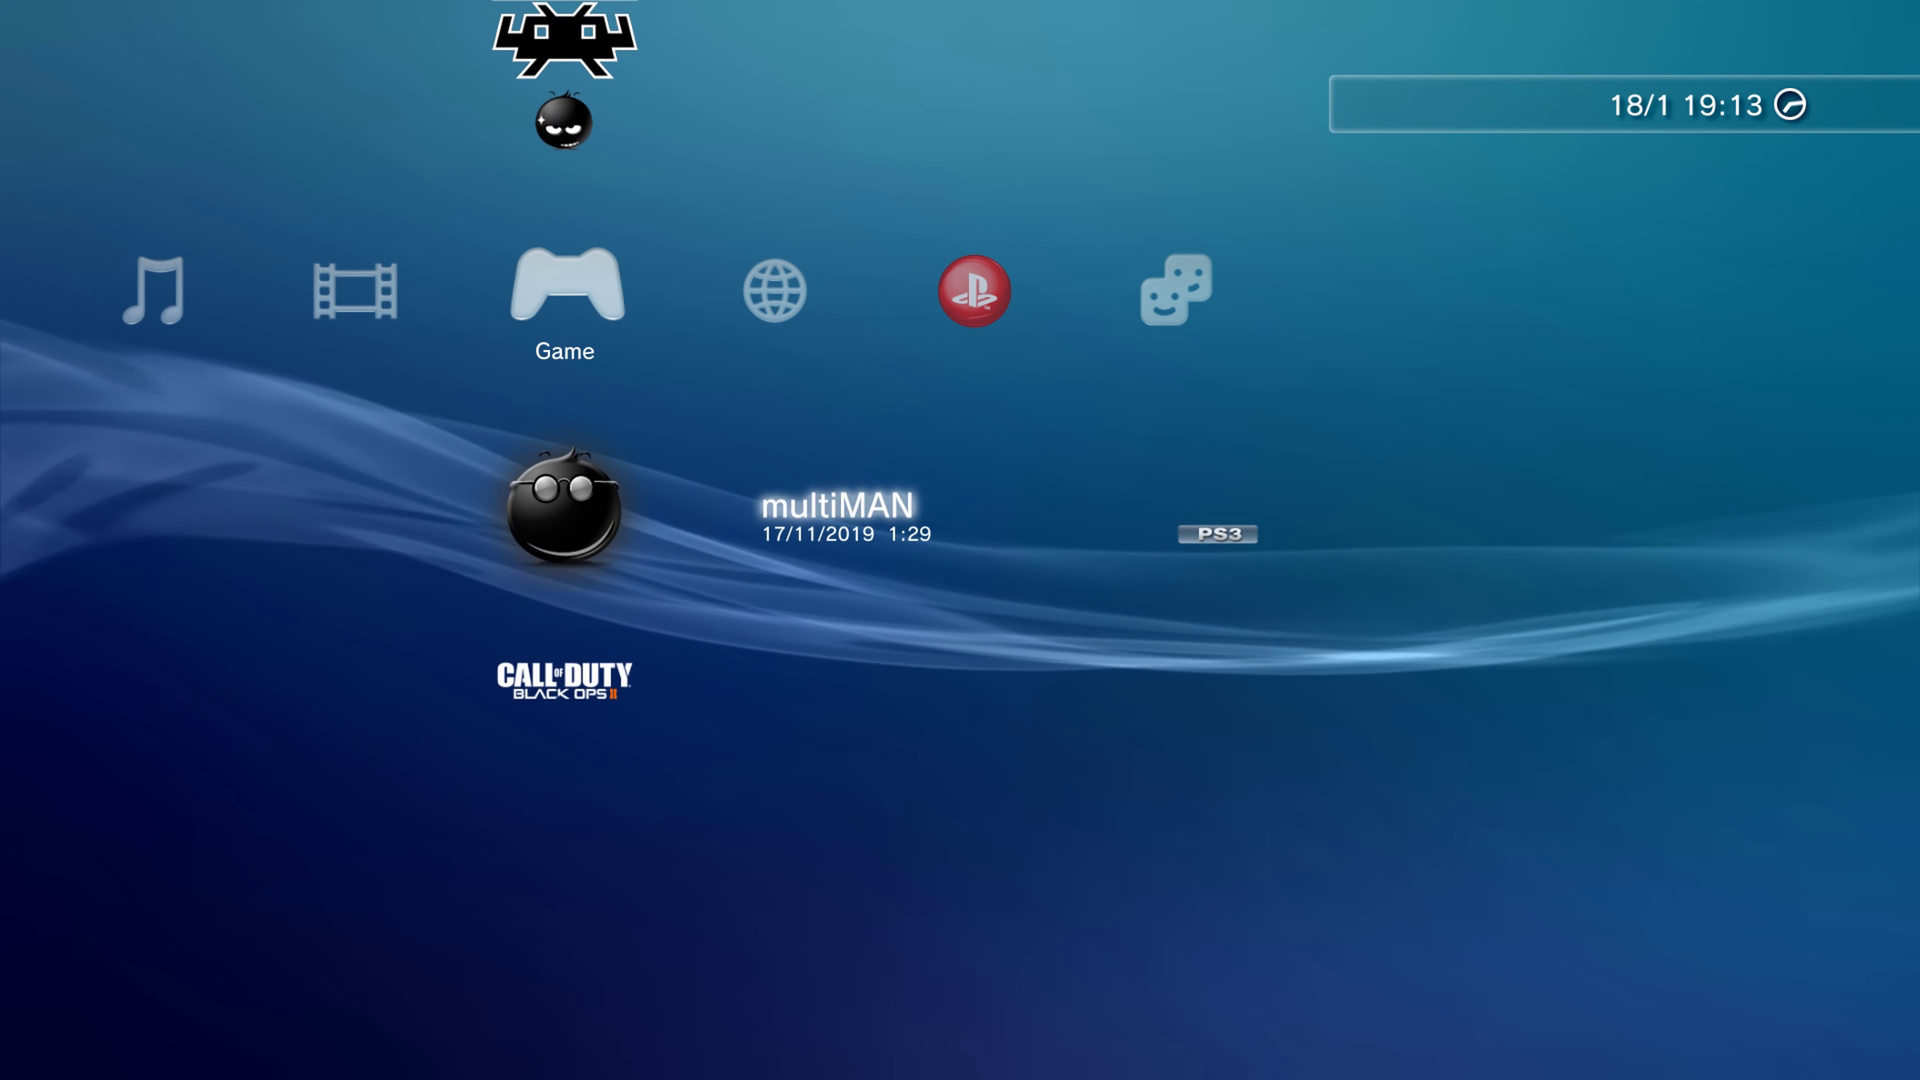
{"action": "key", "text": "Up"}
{"action": "key", "text": "Up"}
{"action": "key", "text": "Up"}
{"action": "key", "text": "Up"}
{"action": "key", "text": "Up"}
{"action": "key", "text": "Return"}
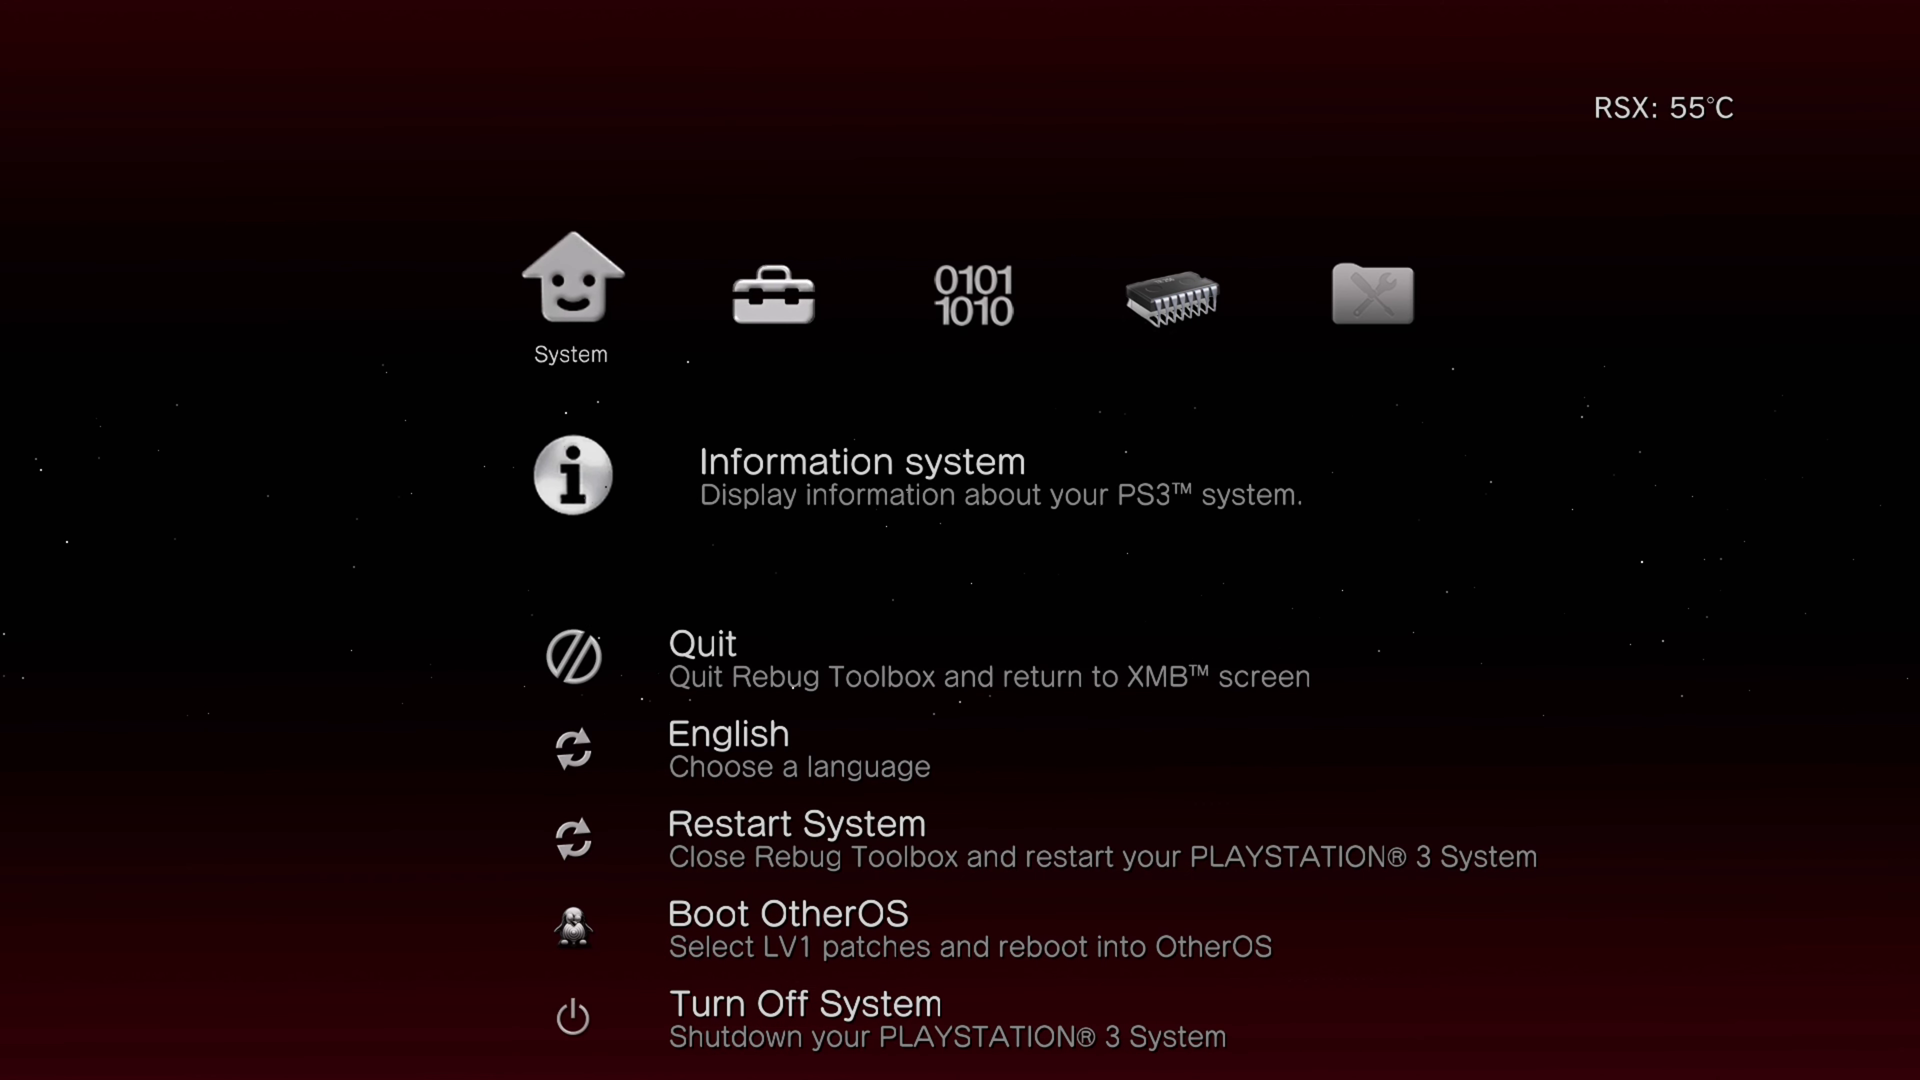
{"action": "key", "text": "Right"}
{"action": "key", "text": "Right"}
{"action": "key", "text": "Right"}
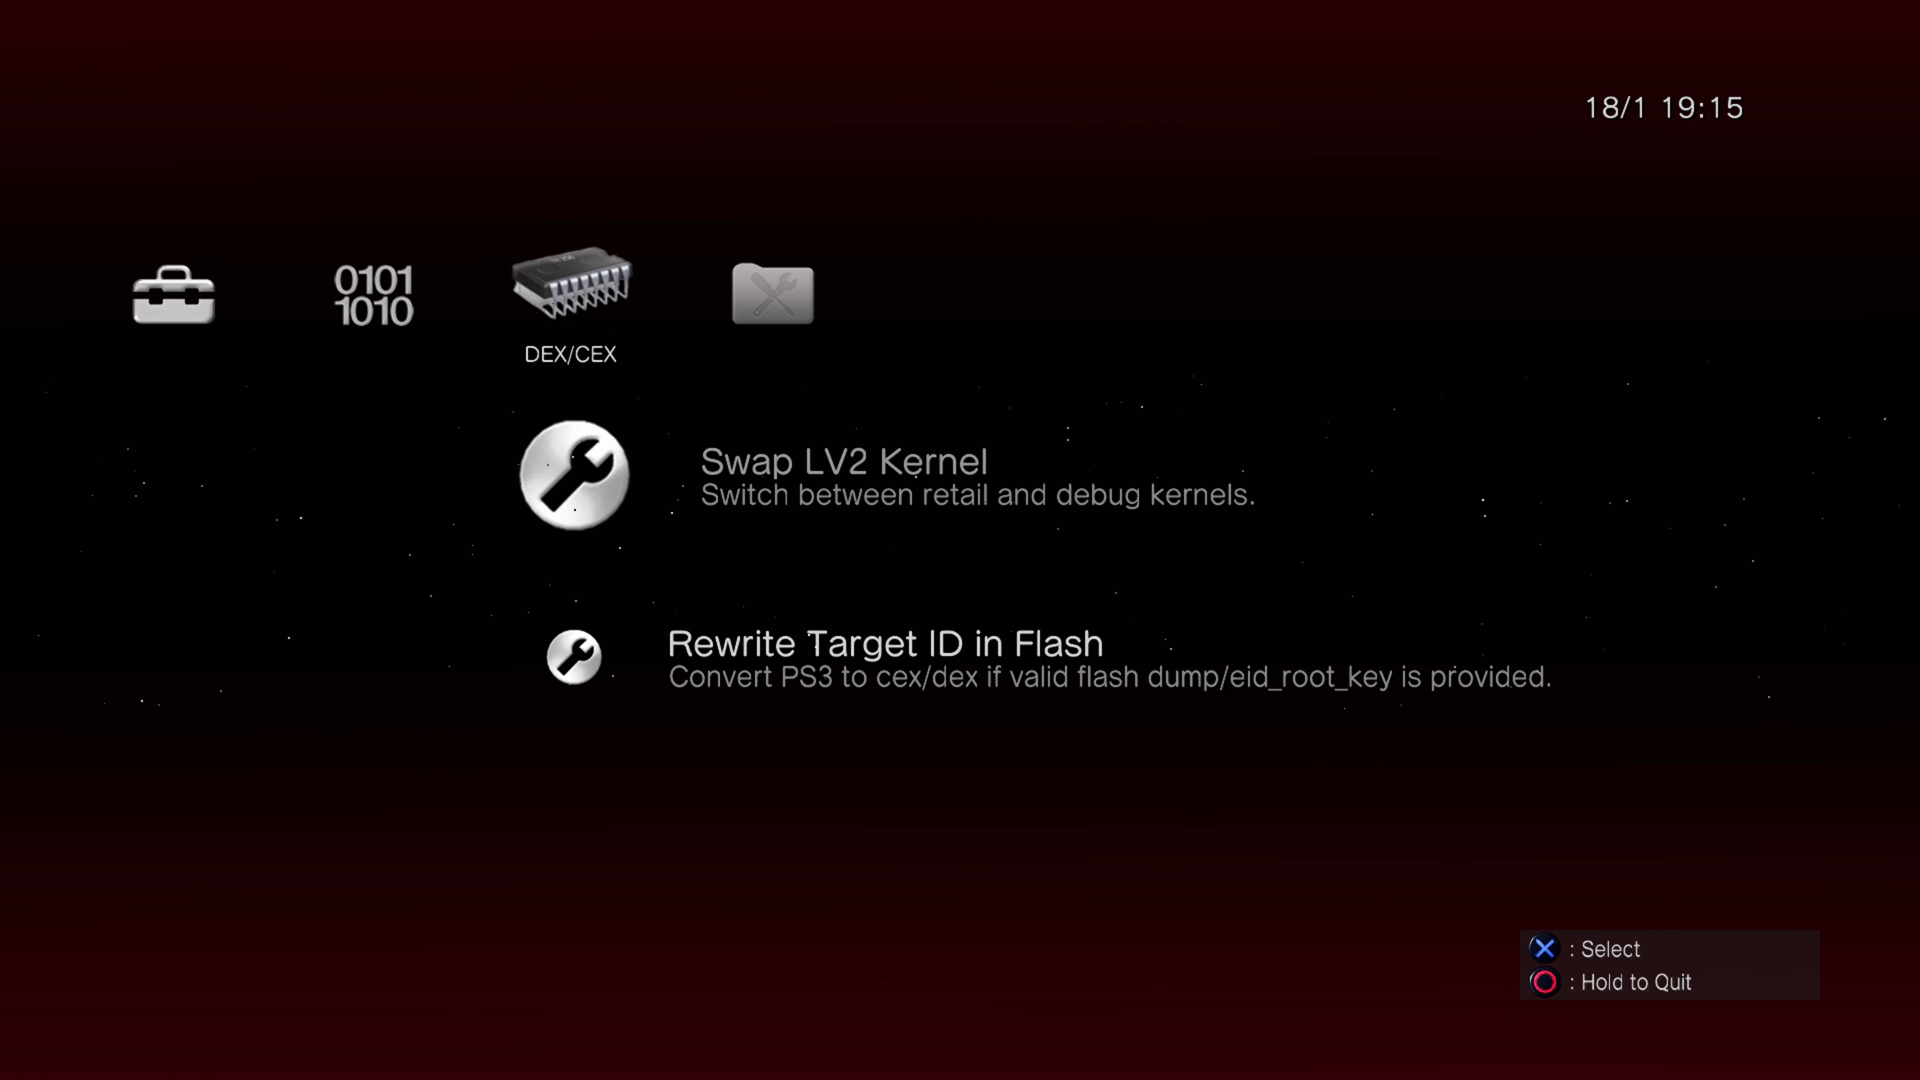
{"action": "key", "text": "Down"}
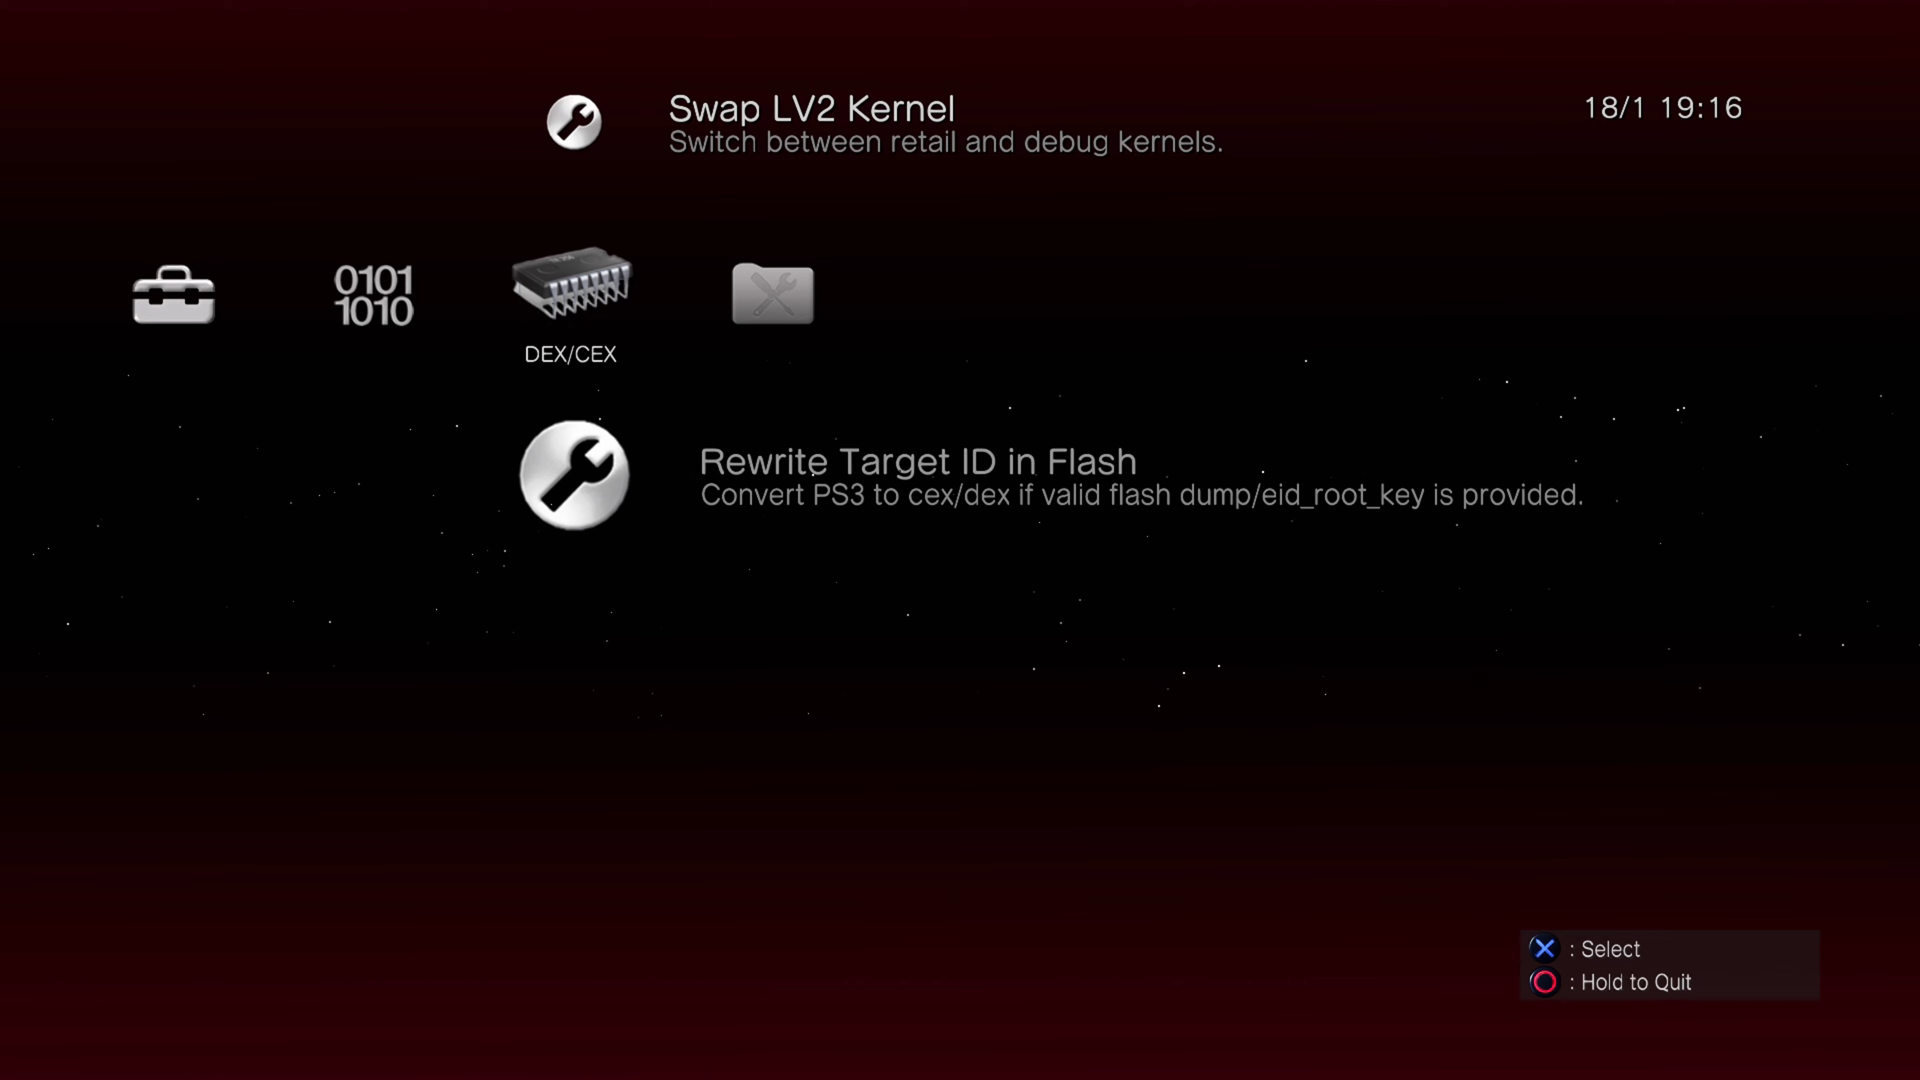
{"action": "key", "text": "Return"}
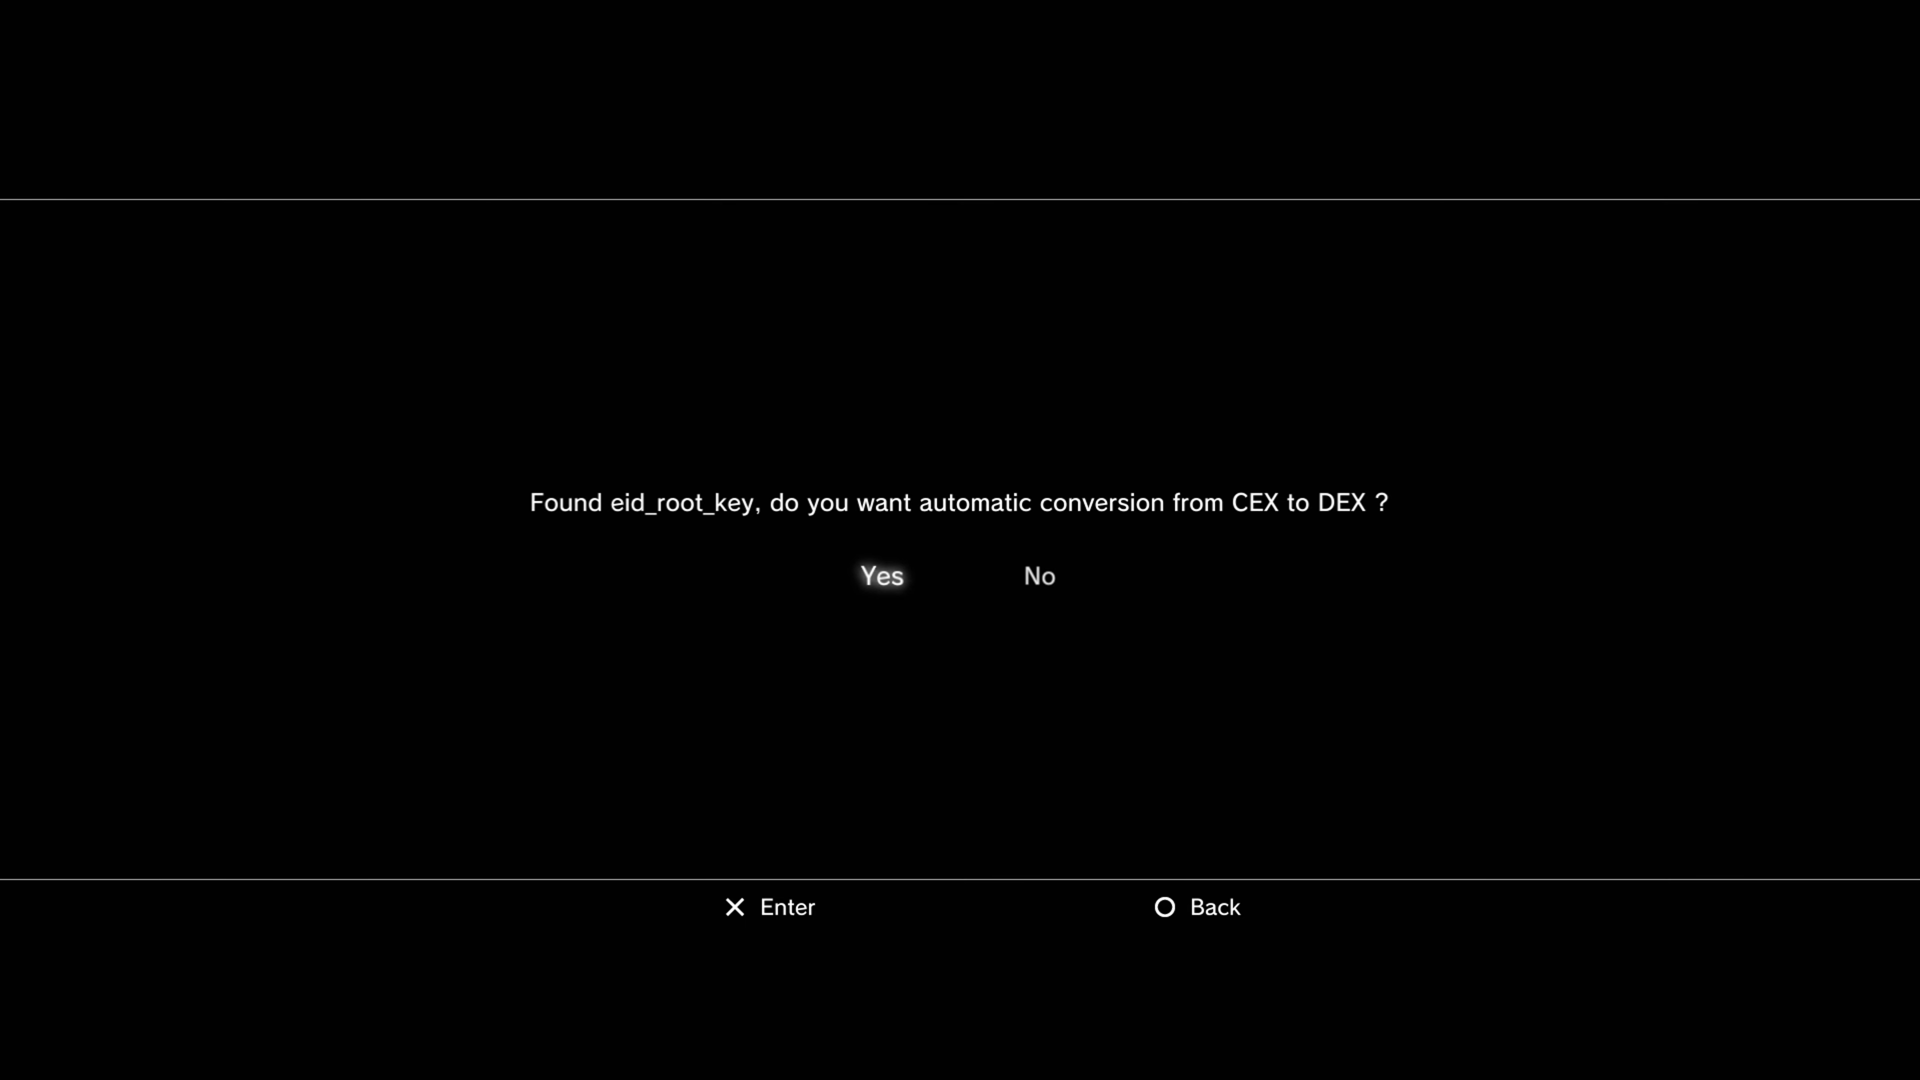
- Accept automatic CEX-to-DEX conversion, swap the LV2 kernel to DEX/Debug, and confirm the reboot
{"action": "key", "text": "Return"}
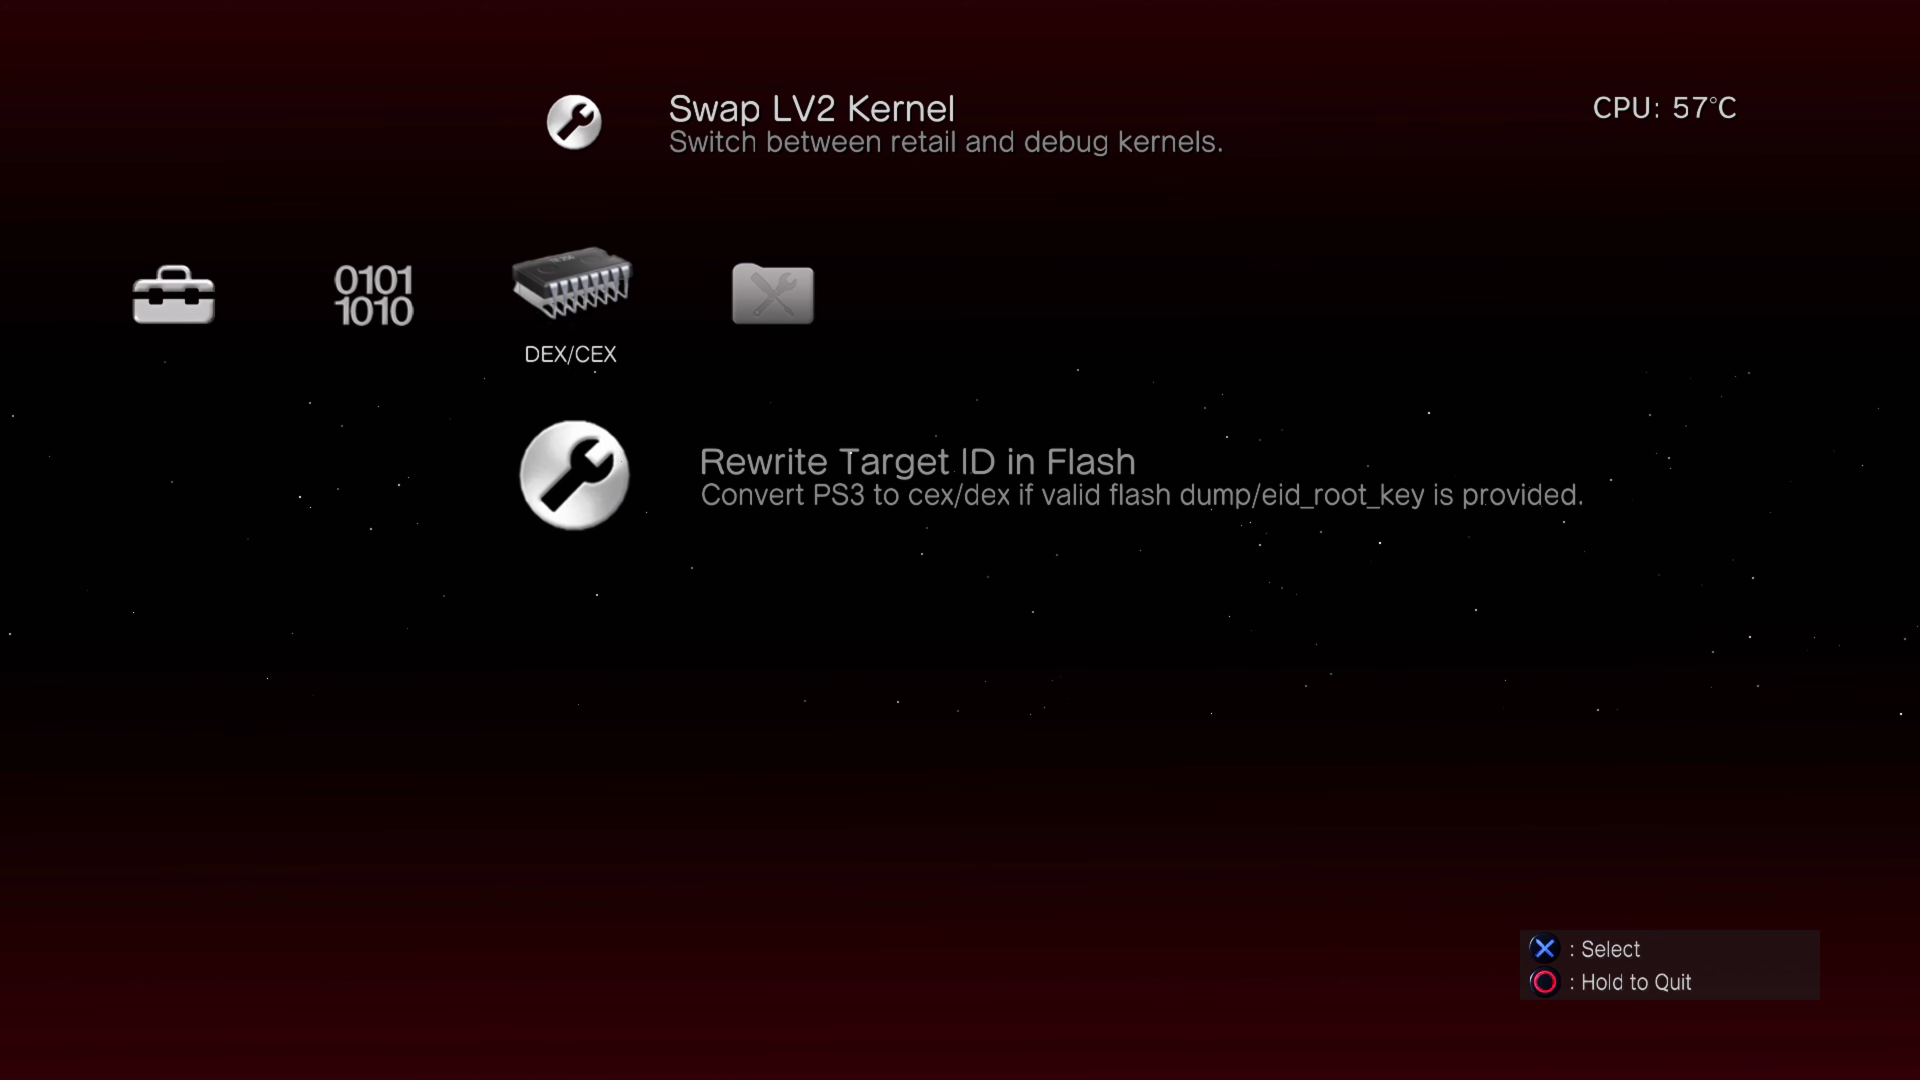
{"action": "key", "text": "Up"}
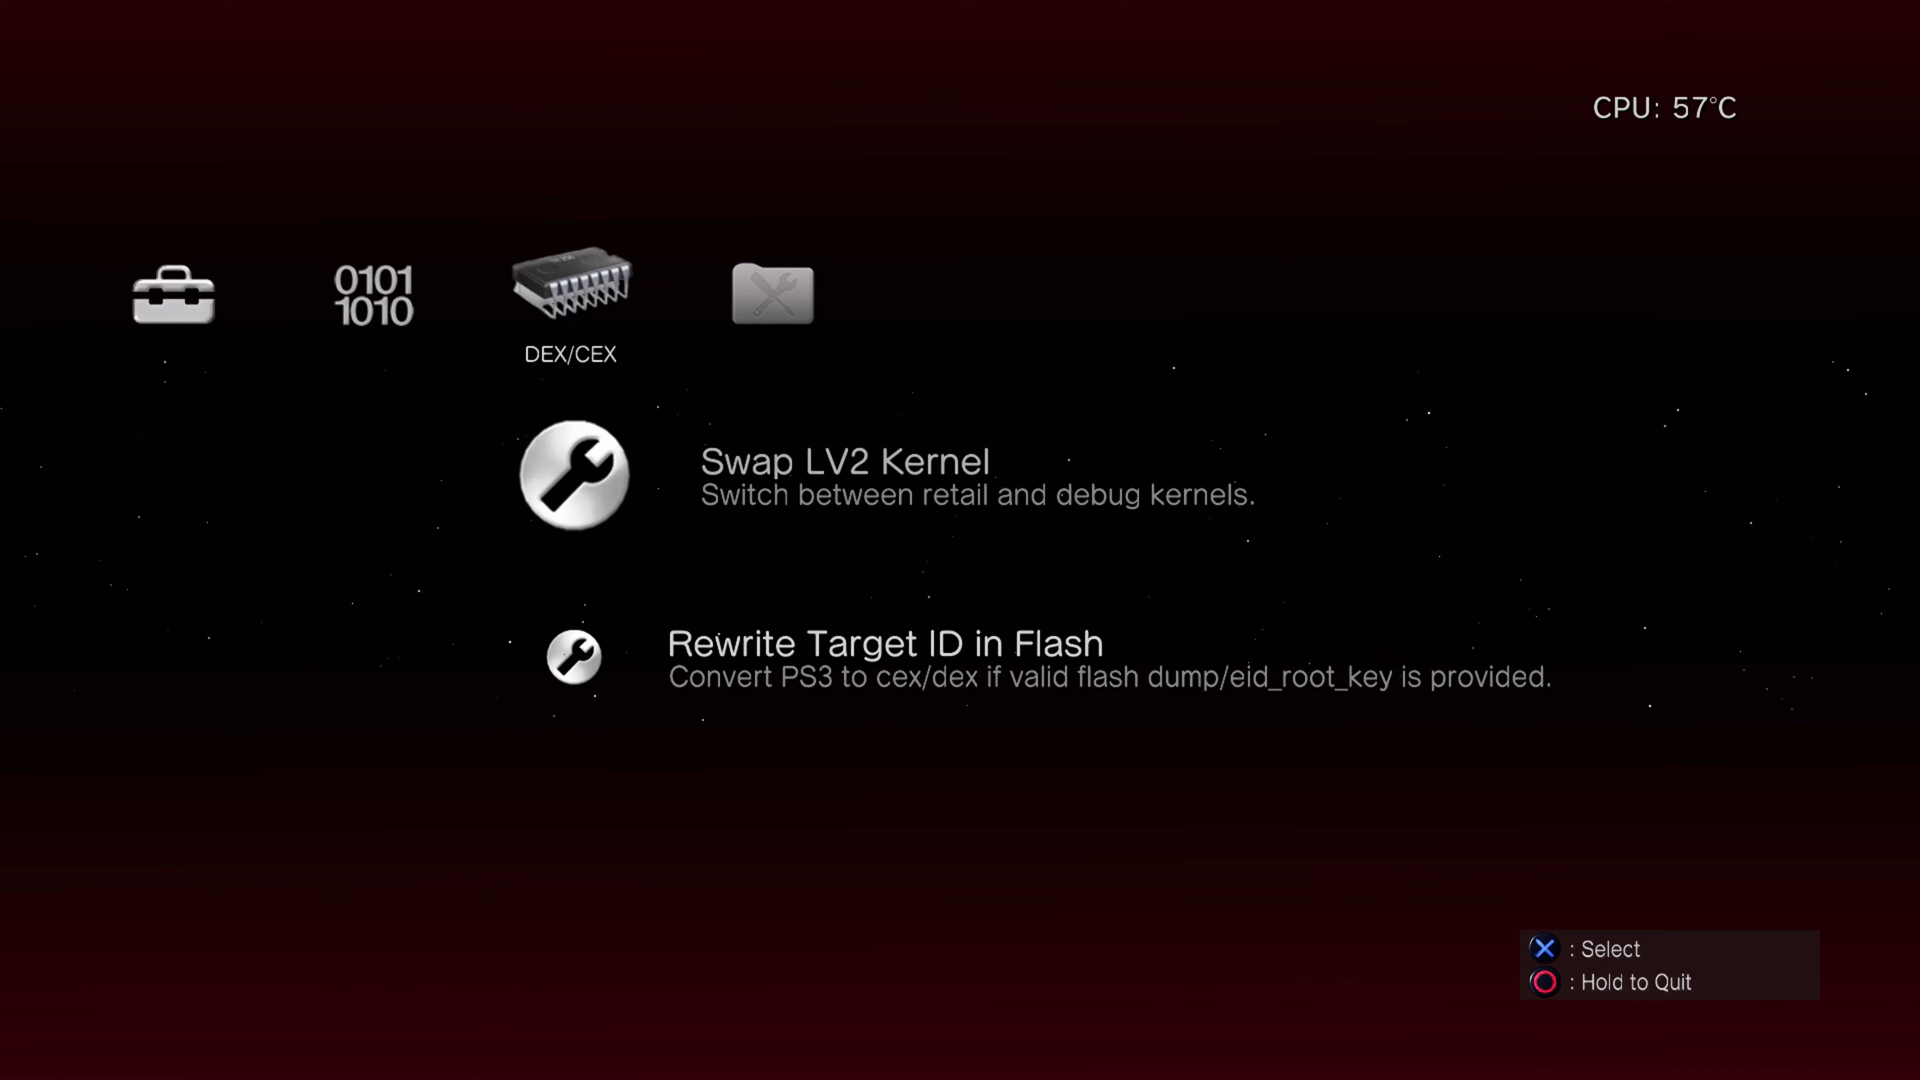
{"action": "key", "text": "Return"}
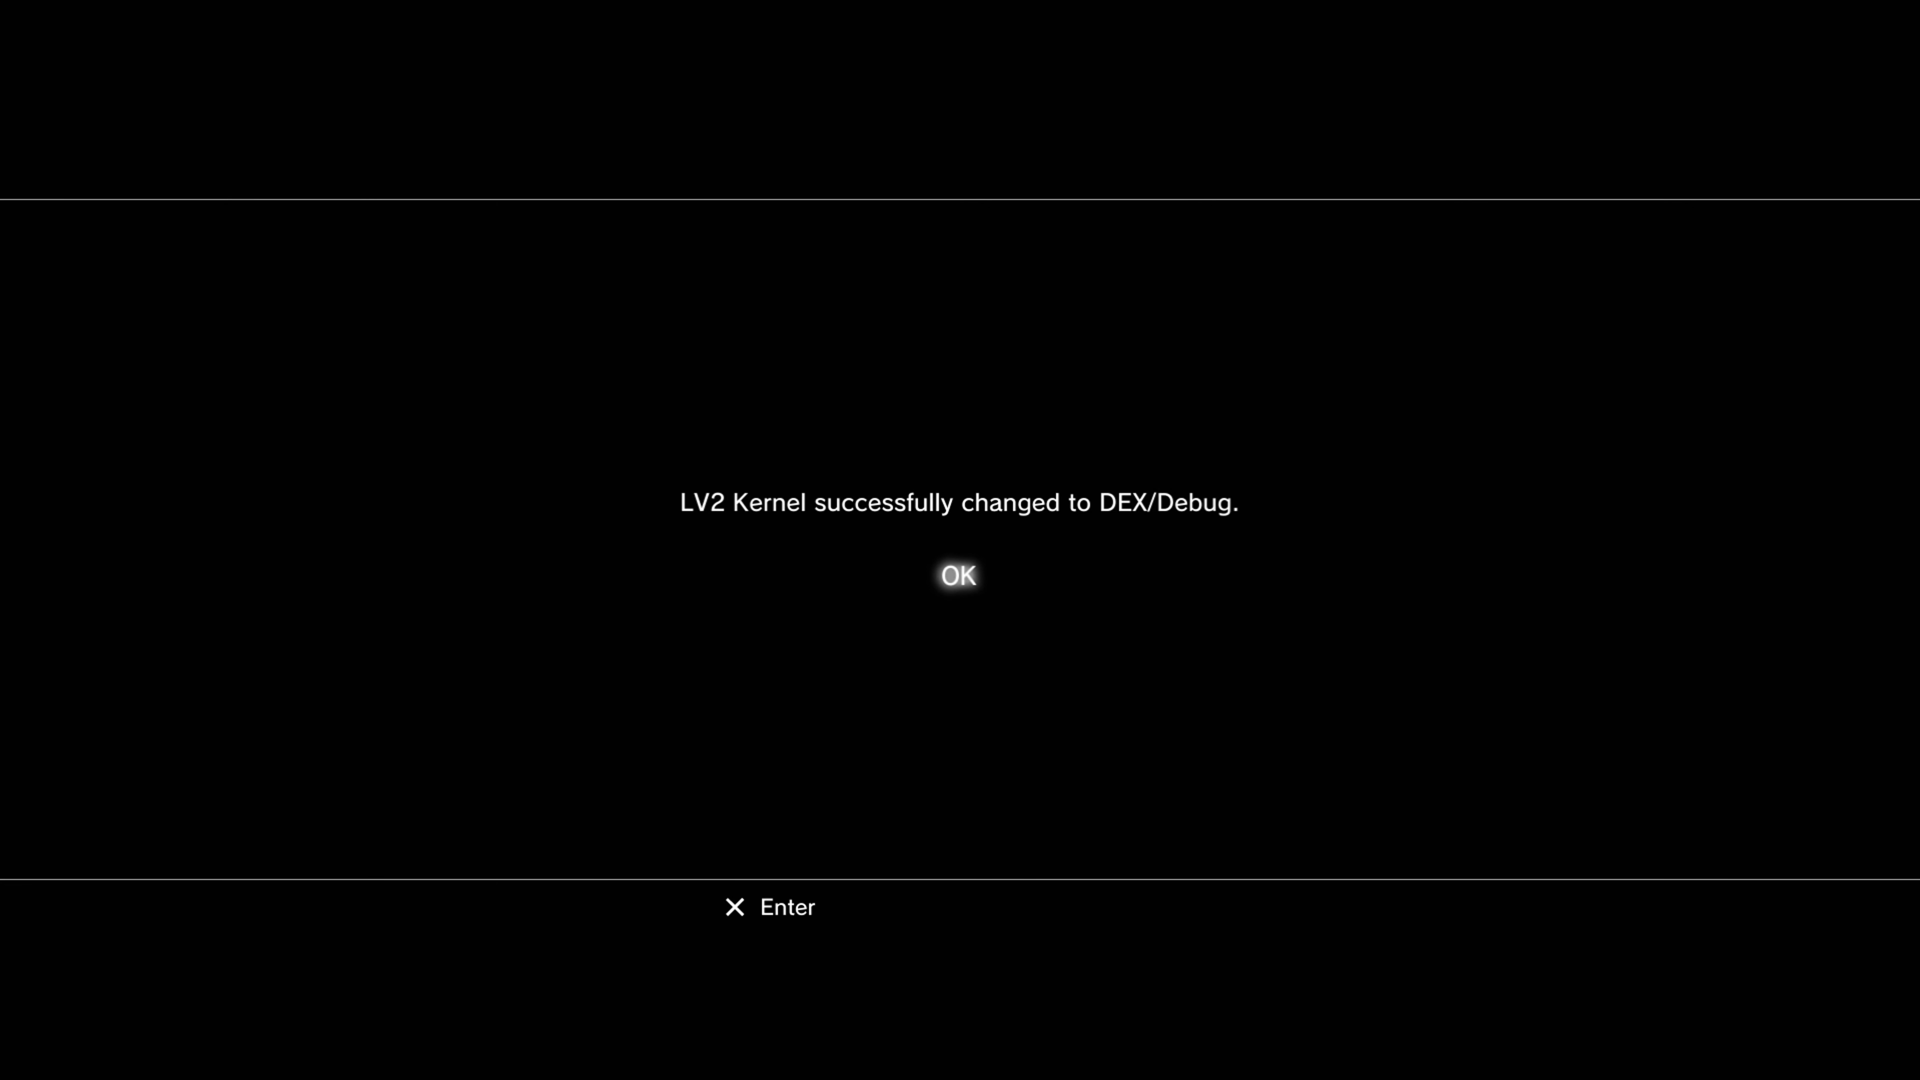
{"action": "key", "text": "Return"}
{"action": "key", "text": "Return"}
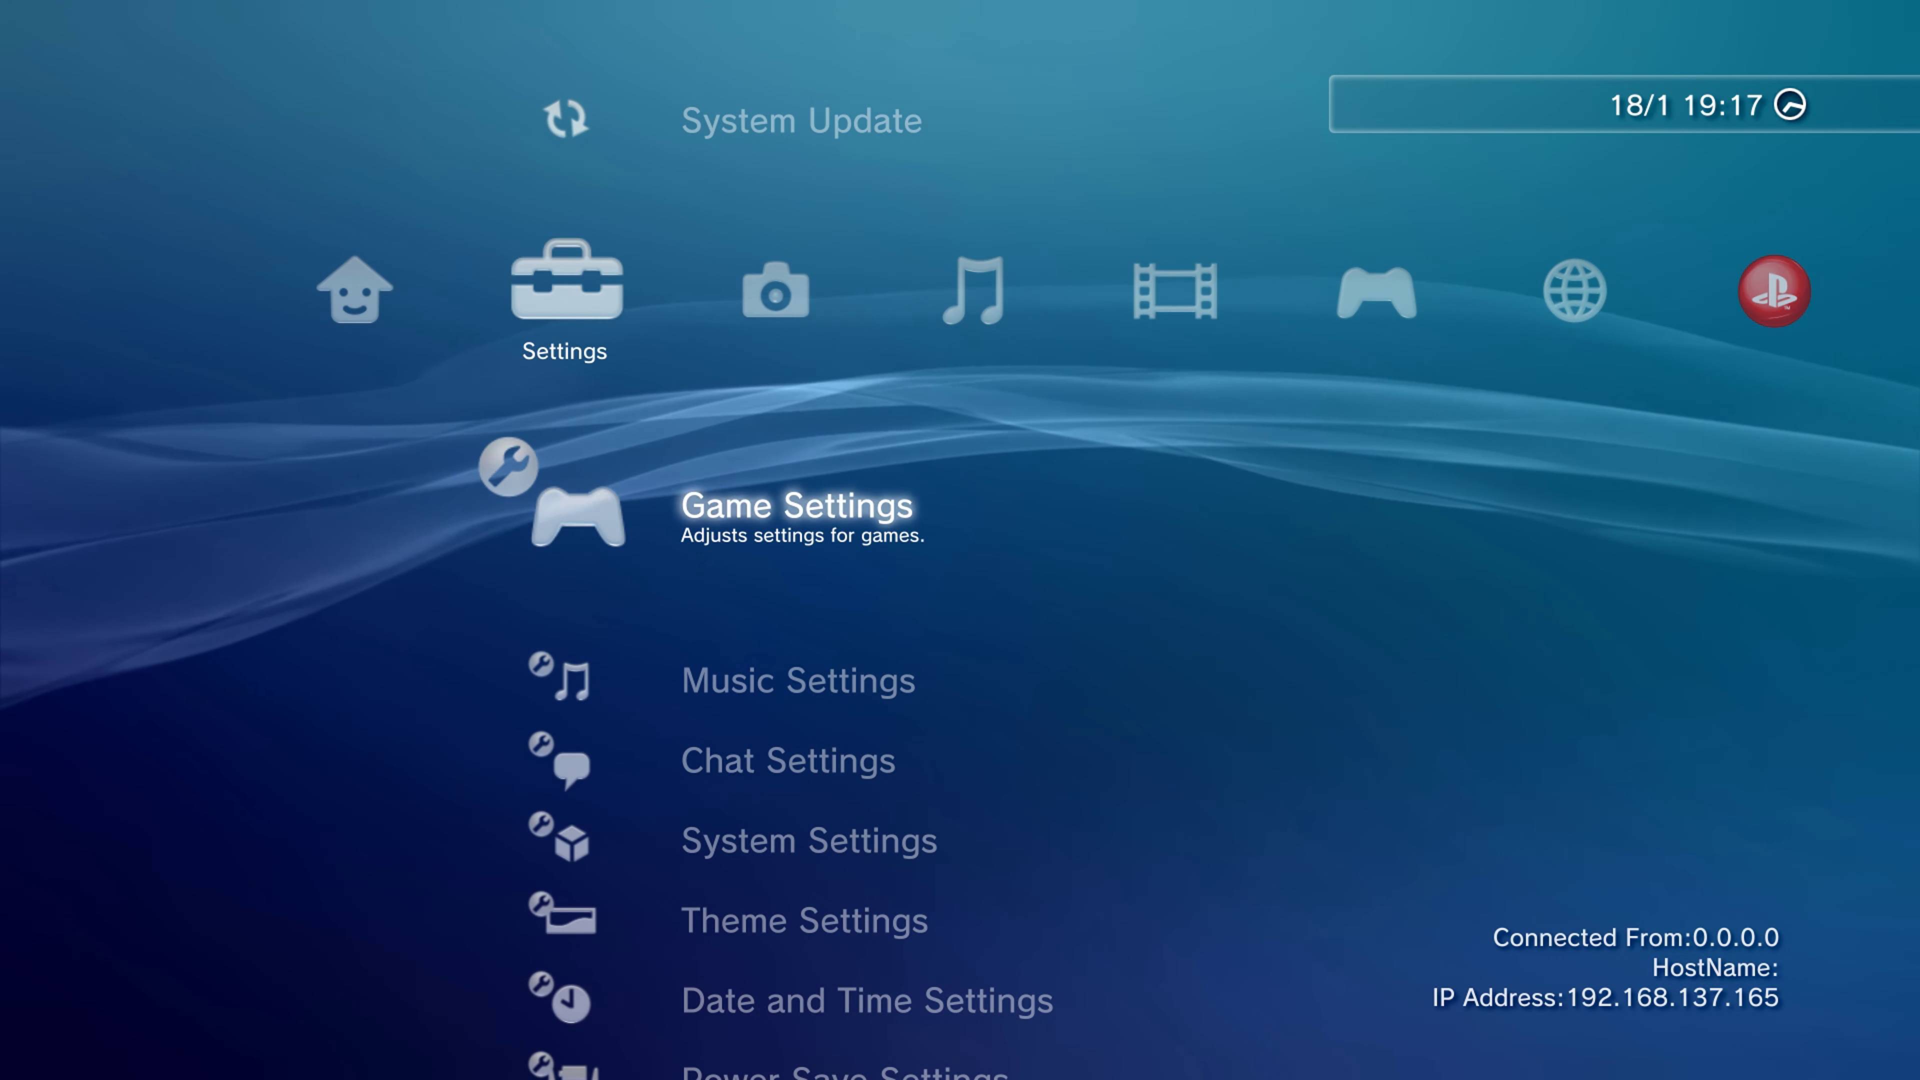
- Relaunch Rebug Toolbox from the Game column, then dismiss the USB notice and minimize the capture window
{"action": "key", "text": "Up"}
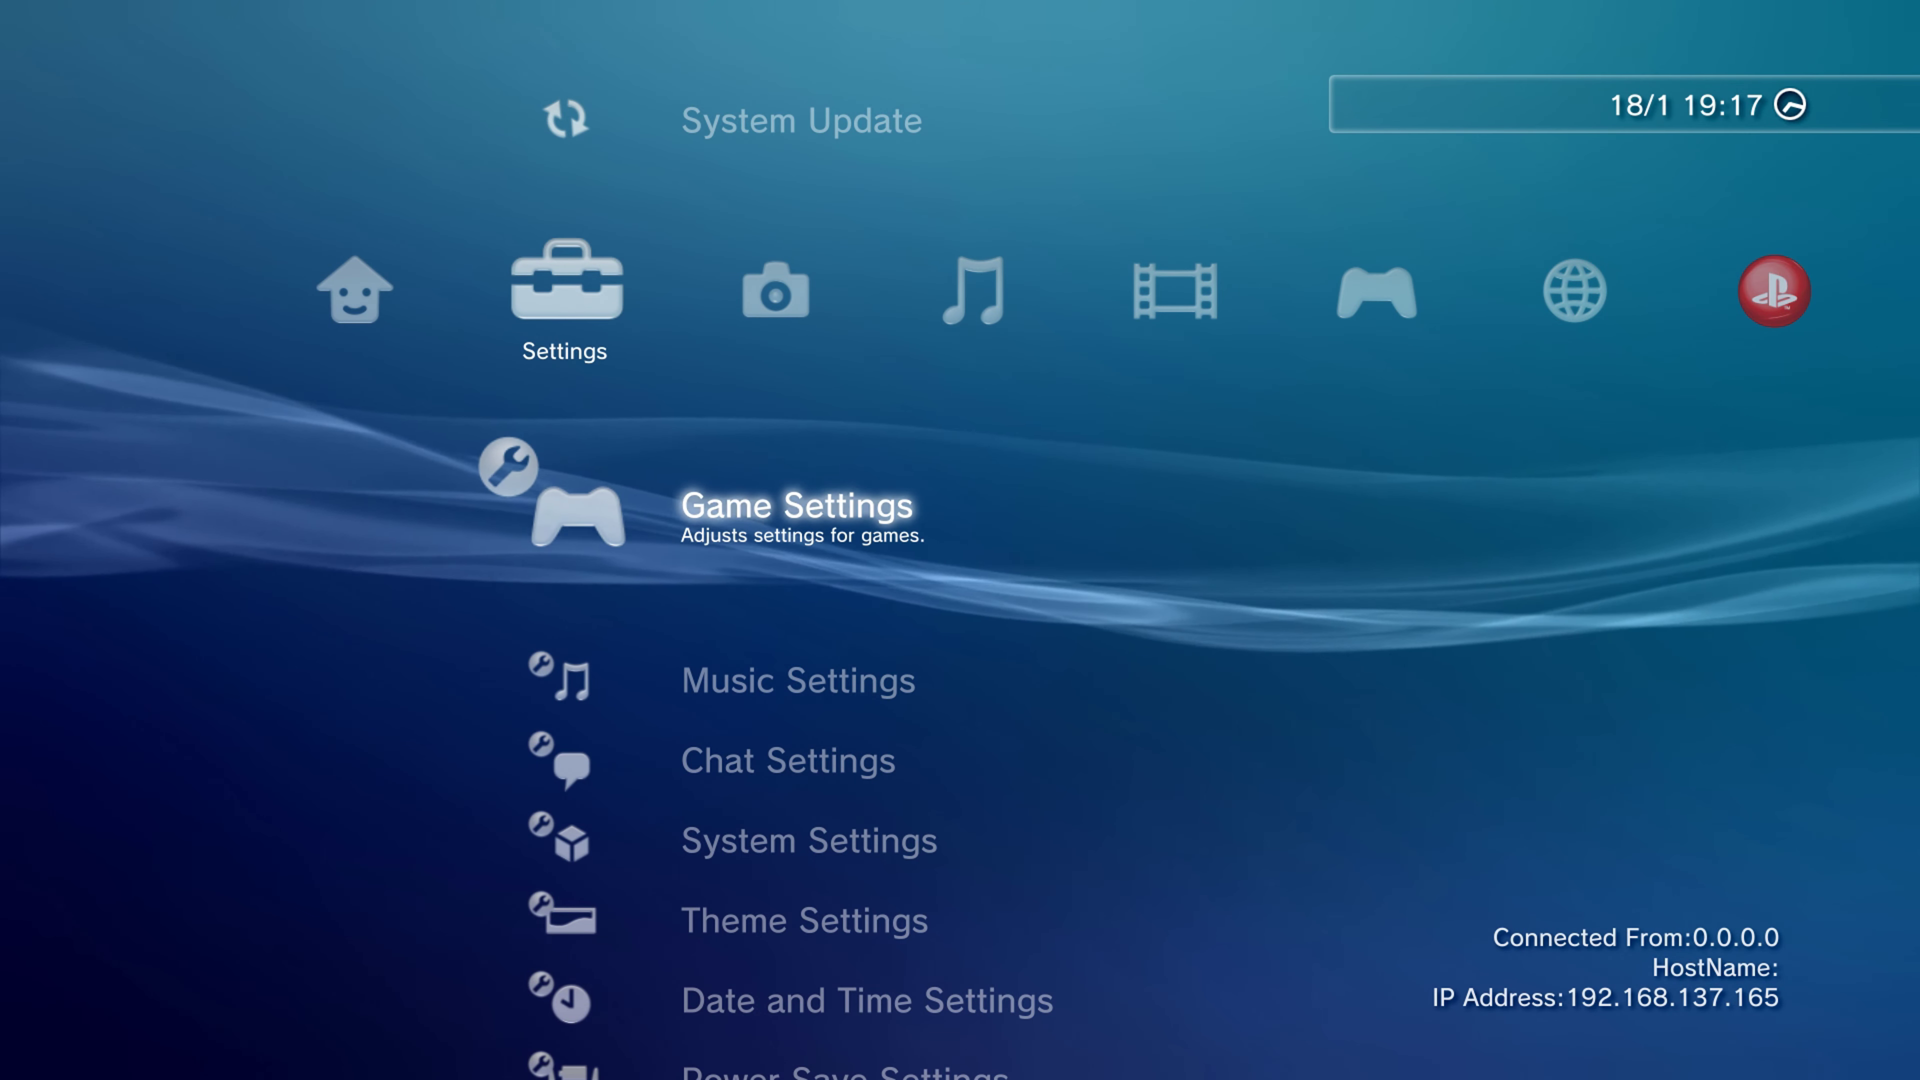
{"action": "key", "text": "Right"}
{"action": "key", "text": "Left"}
{"action": "key", "text": "Right"}
{"action": "key", "text": "Right"}
{"action": "key", "text": "Right"}
{"action": "key", "text": "Right"}
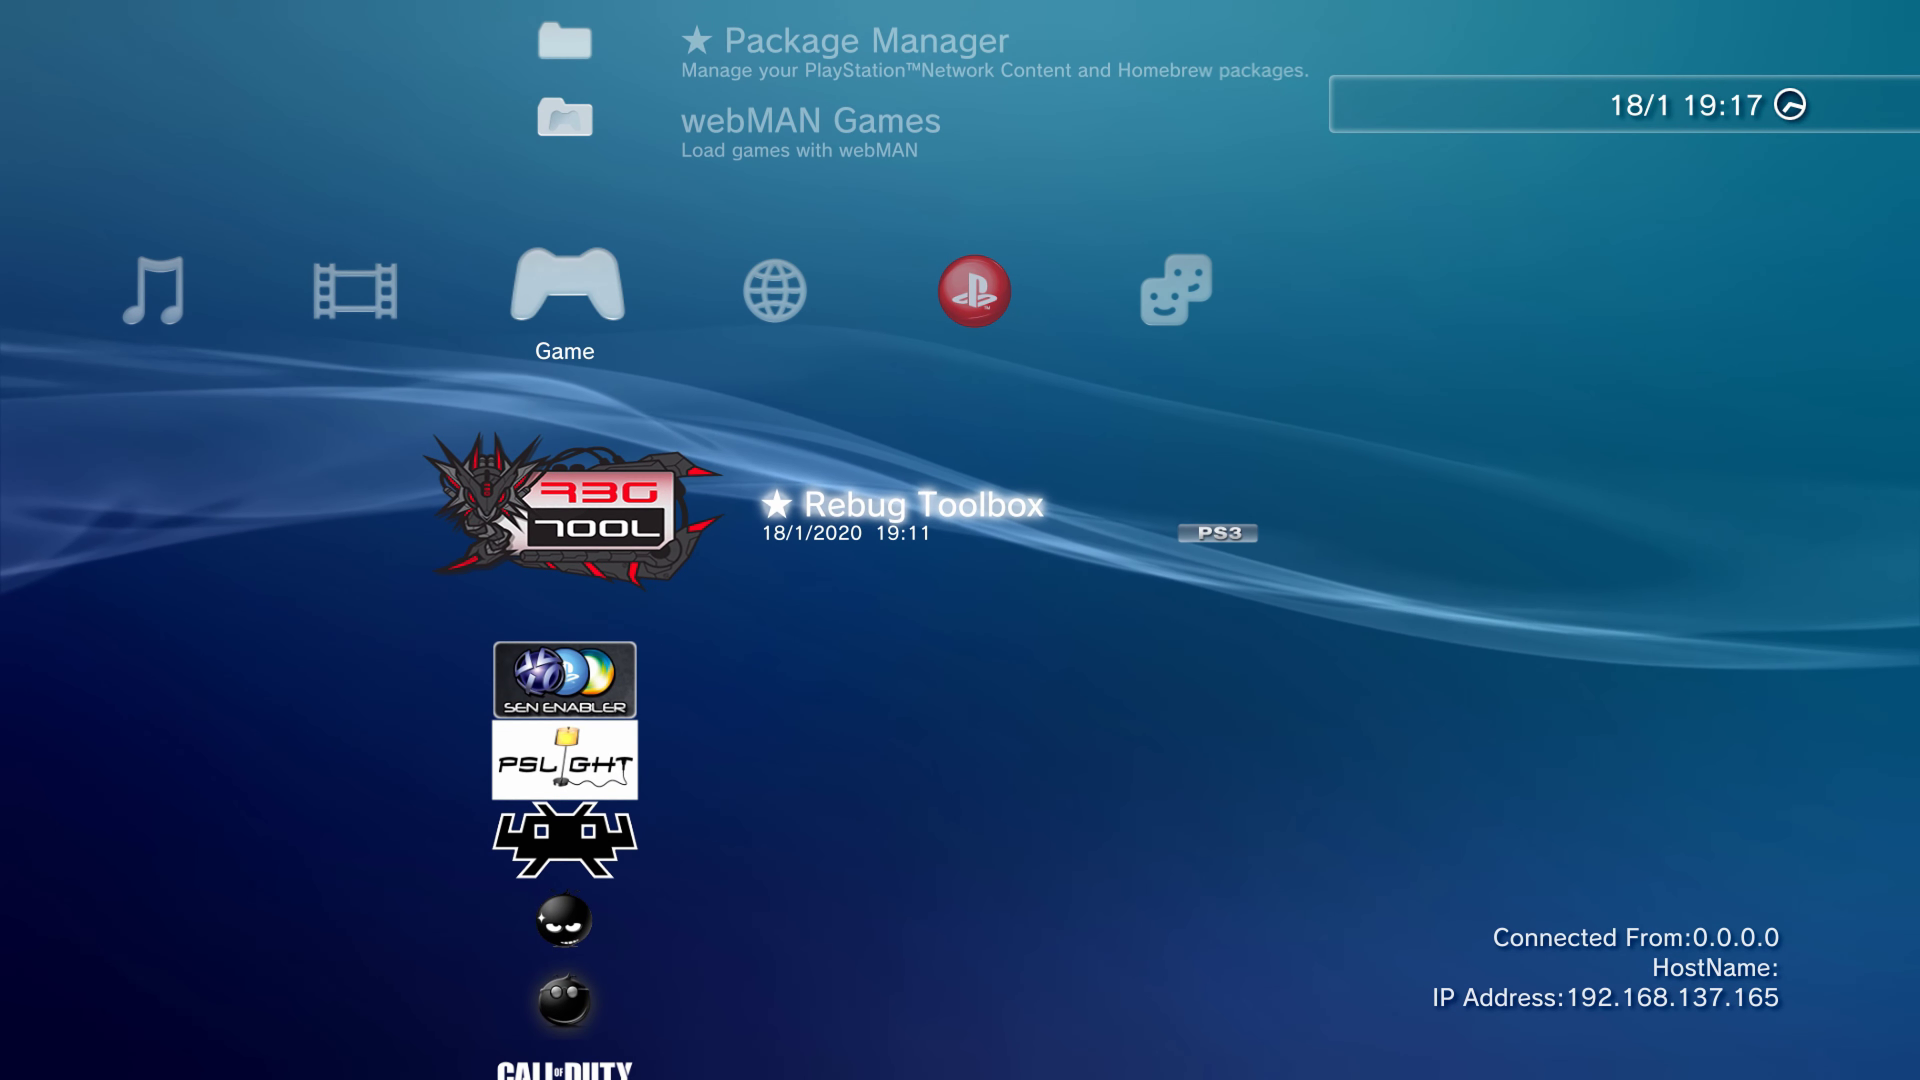
{"action": "key", "text": "Return"}
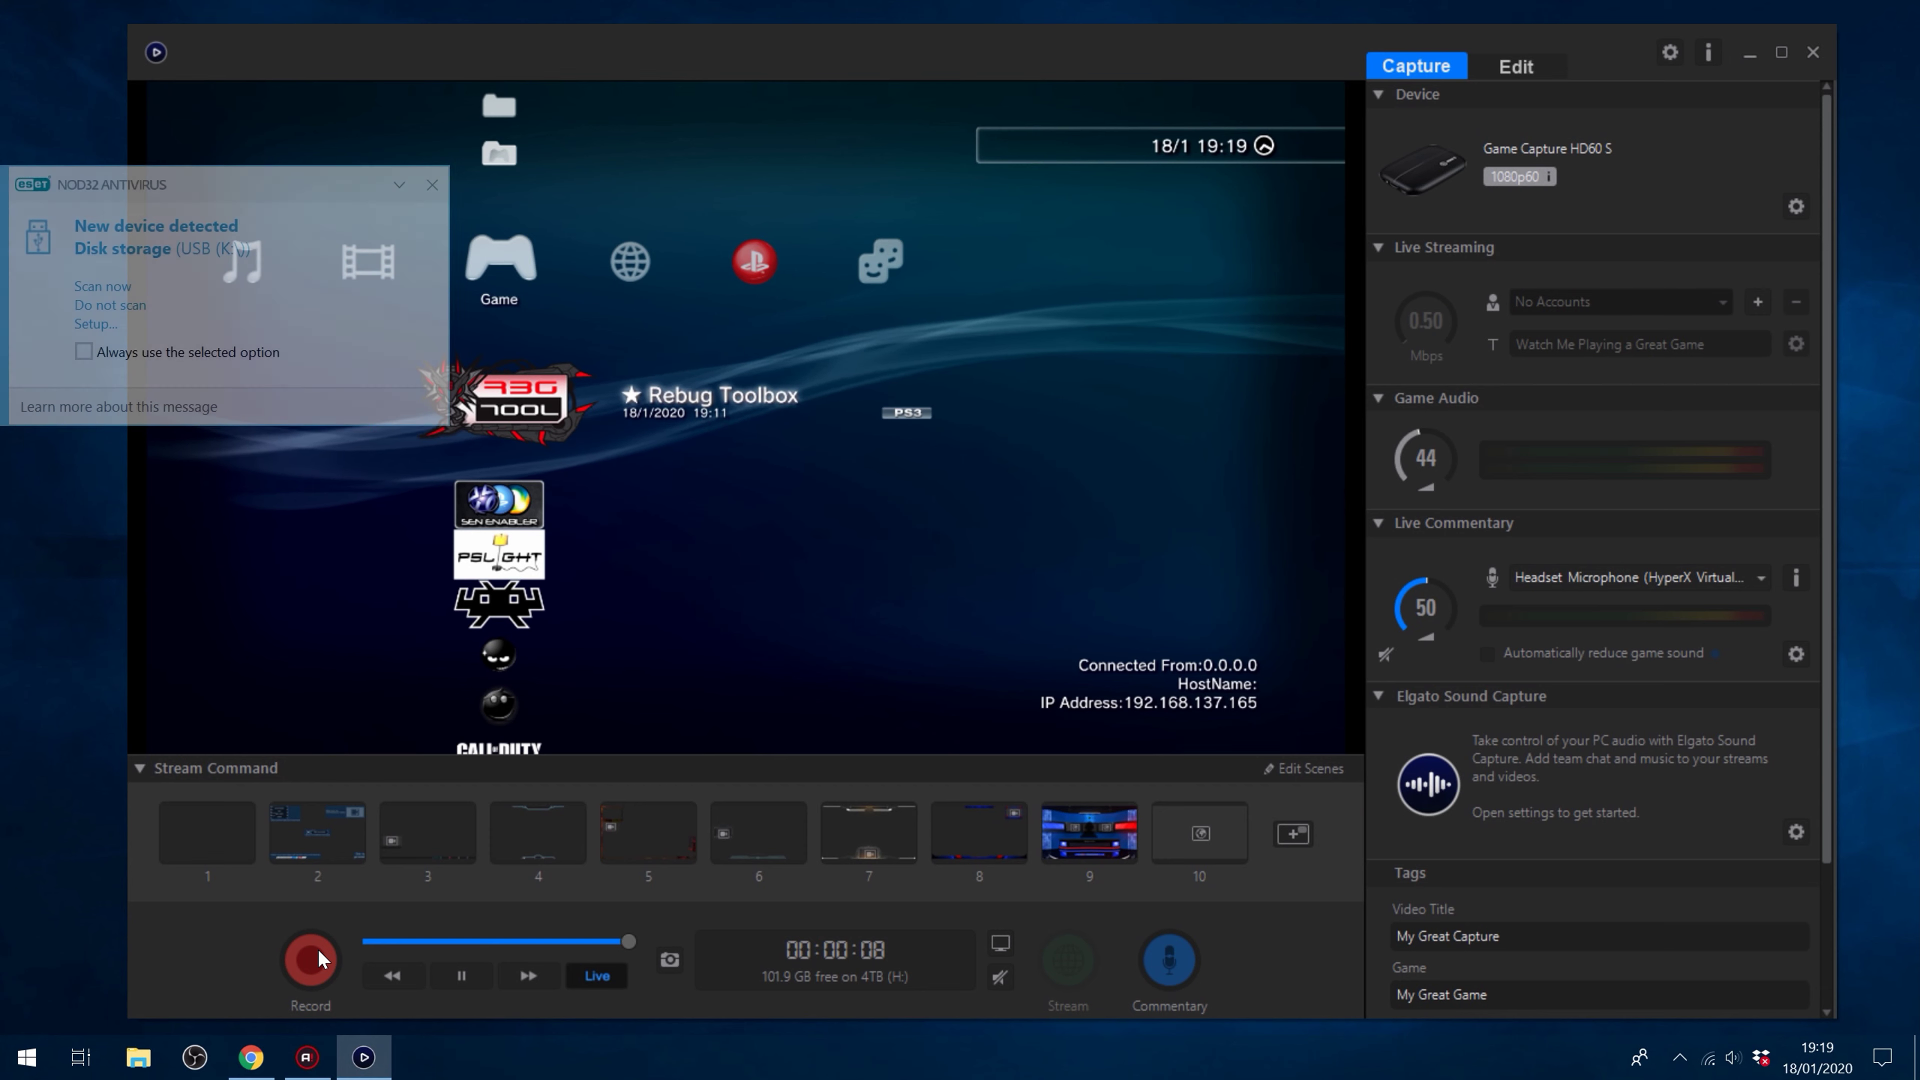
{"action": "left_click", "coordinate": [433, 185]}
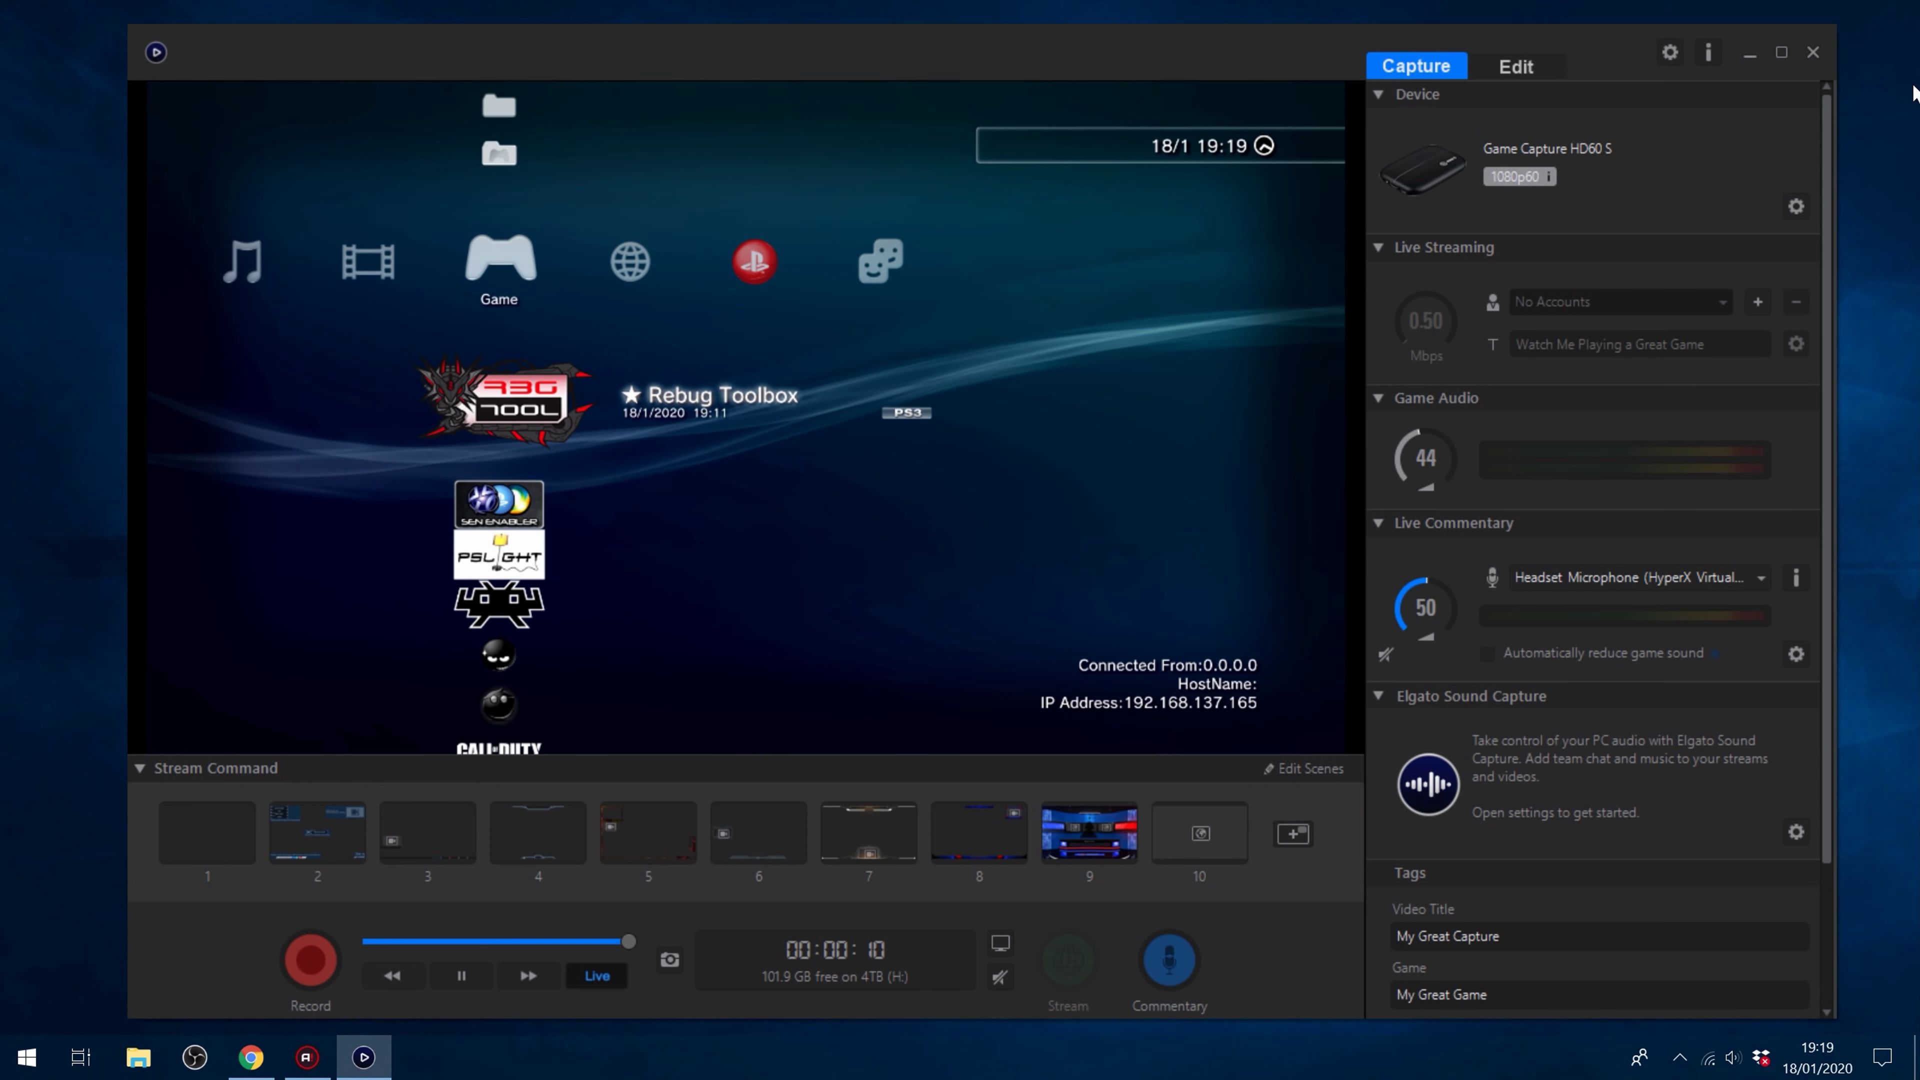
{"action": "left_click", "coordinate": [1750, 54]}
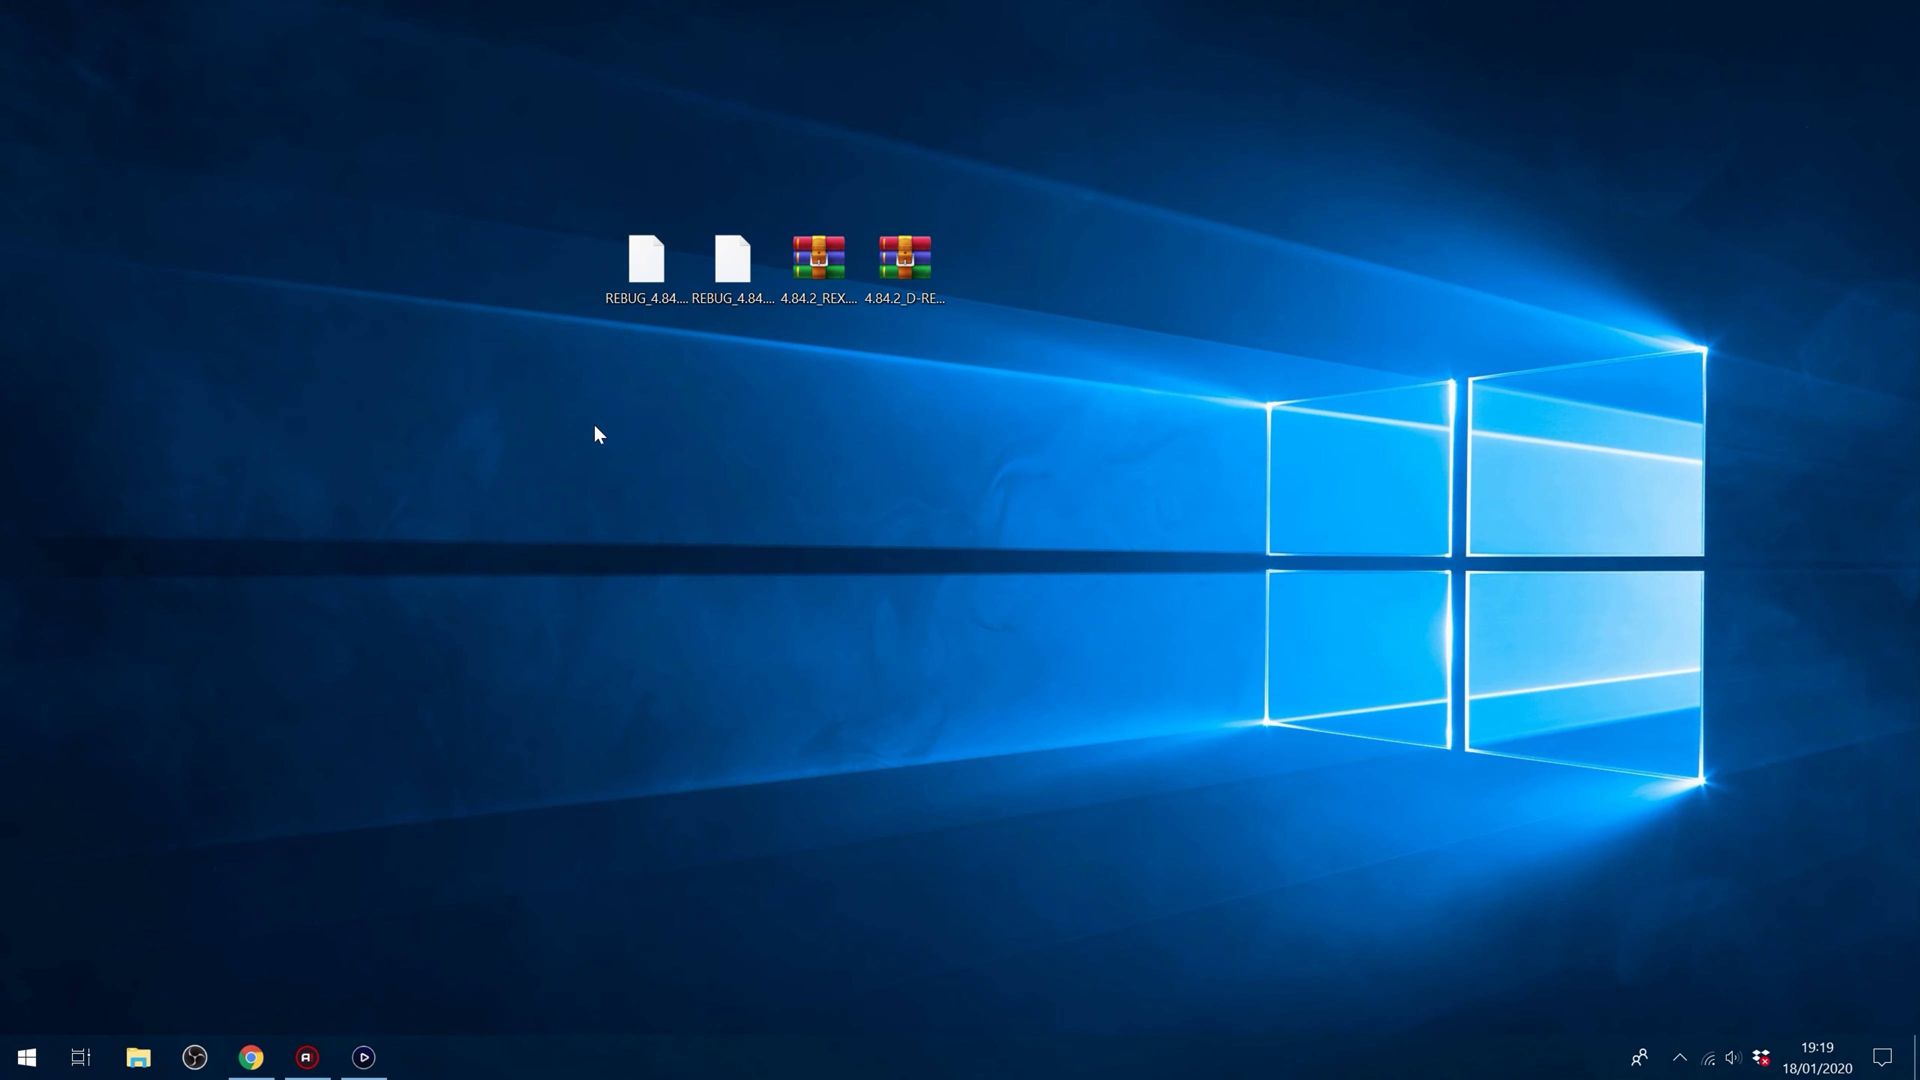
- Open the USB (K:) drive's PS3\UPDATE folder in File Explorer
{"action": "key", "text": "super"}
{"action": "left_click", "coordinate": [393, 563]}
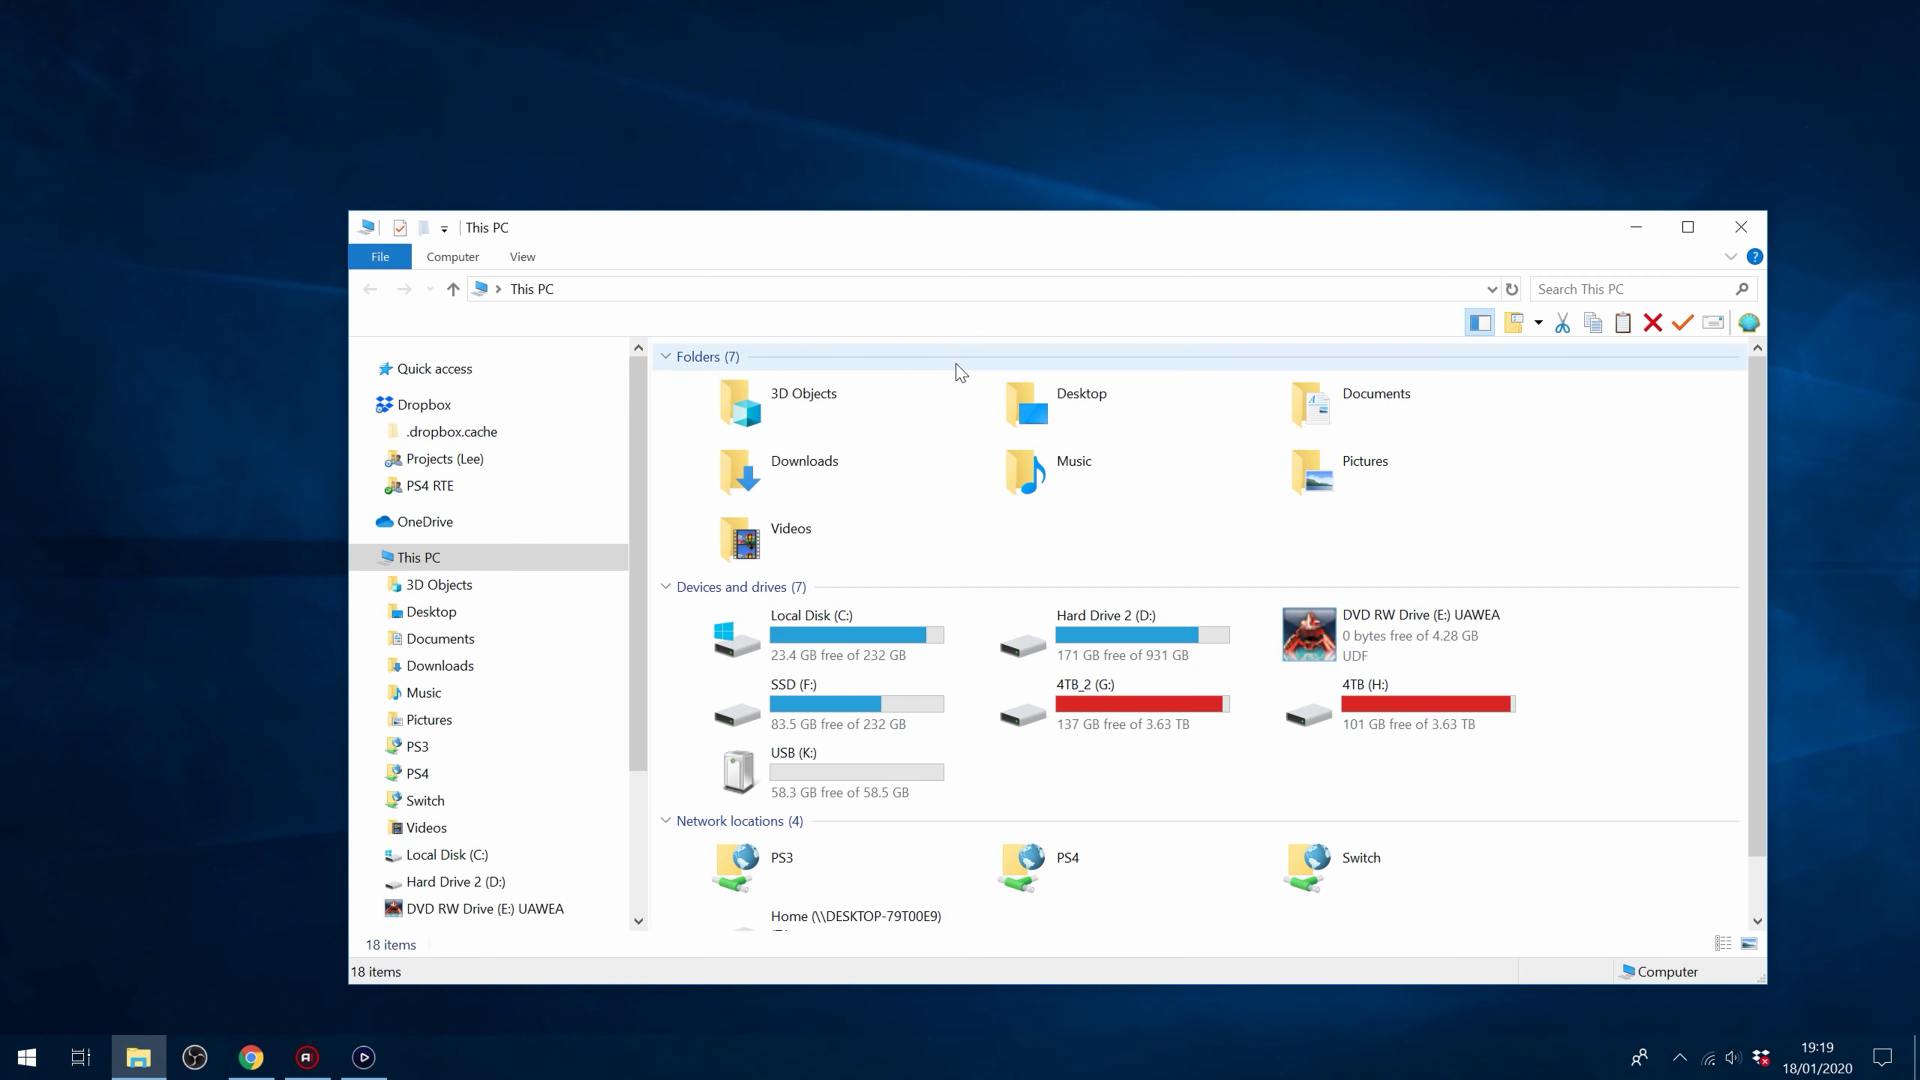
{"action": "left_click_drag", "start_coordinate": [1032, 234], "coordinate": [954, 246]}
{"action": "double_click", "coordinate": [772, 807]}
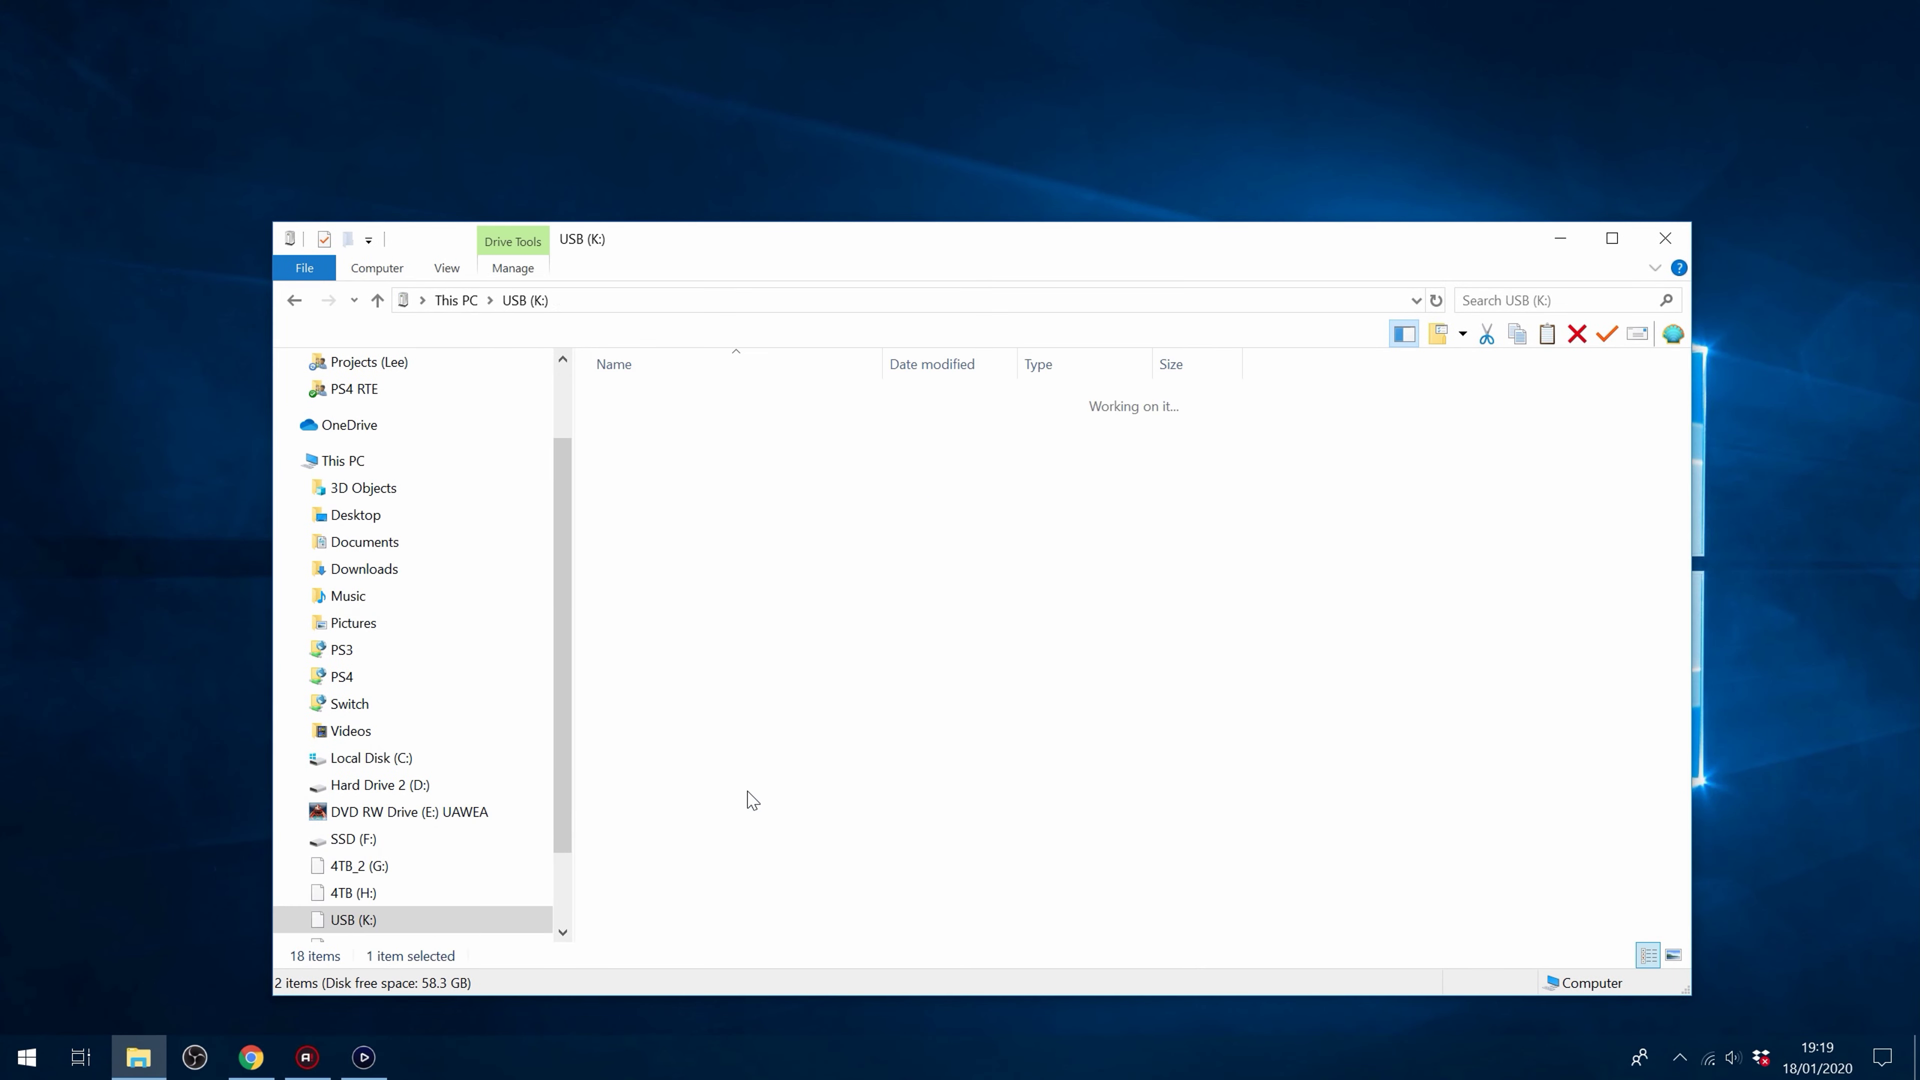
{"action": "double_click", "coordinate": [630, 398]}
{"action": "double_click", "coordinate": [678, 408]}
{"action": "left_click_drag", "start_coordinate": [864, 242], "coordinate": [849, 414]}
- Permanently delete the old PS3UPDAT.PUP and copy in the D-REX update file from the desktop
{"action": "left_click_drag", "start_coordinate": [672, 661], "coordinate": [754, 564]}
{"action": "key", "text": "shift+Delete"}
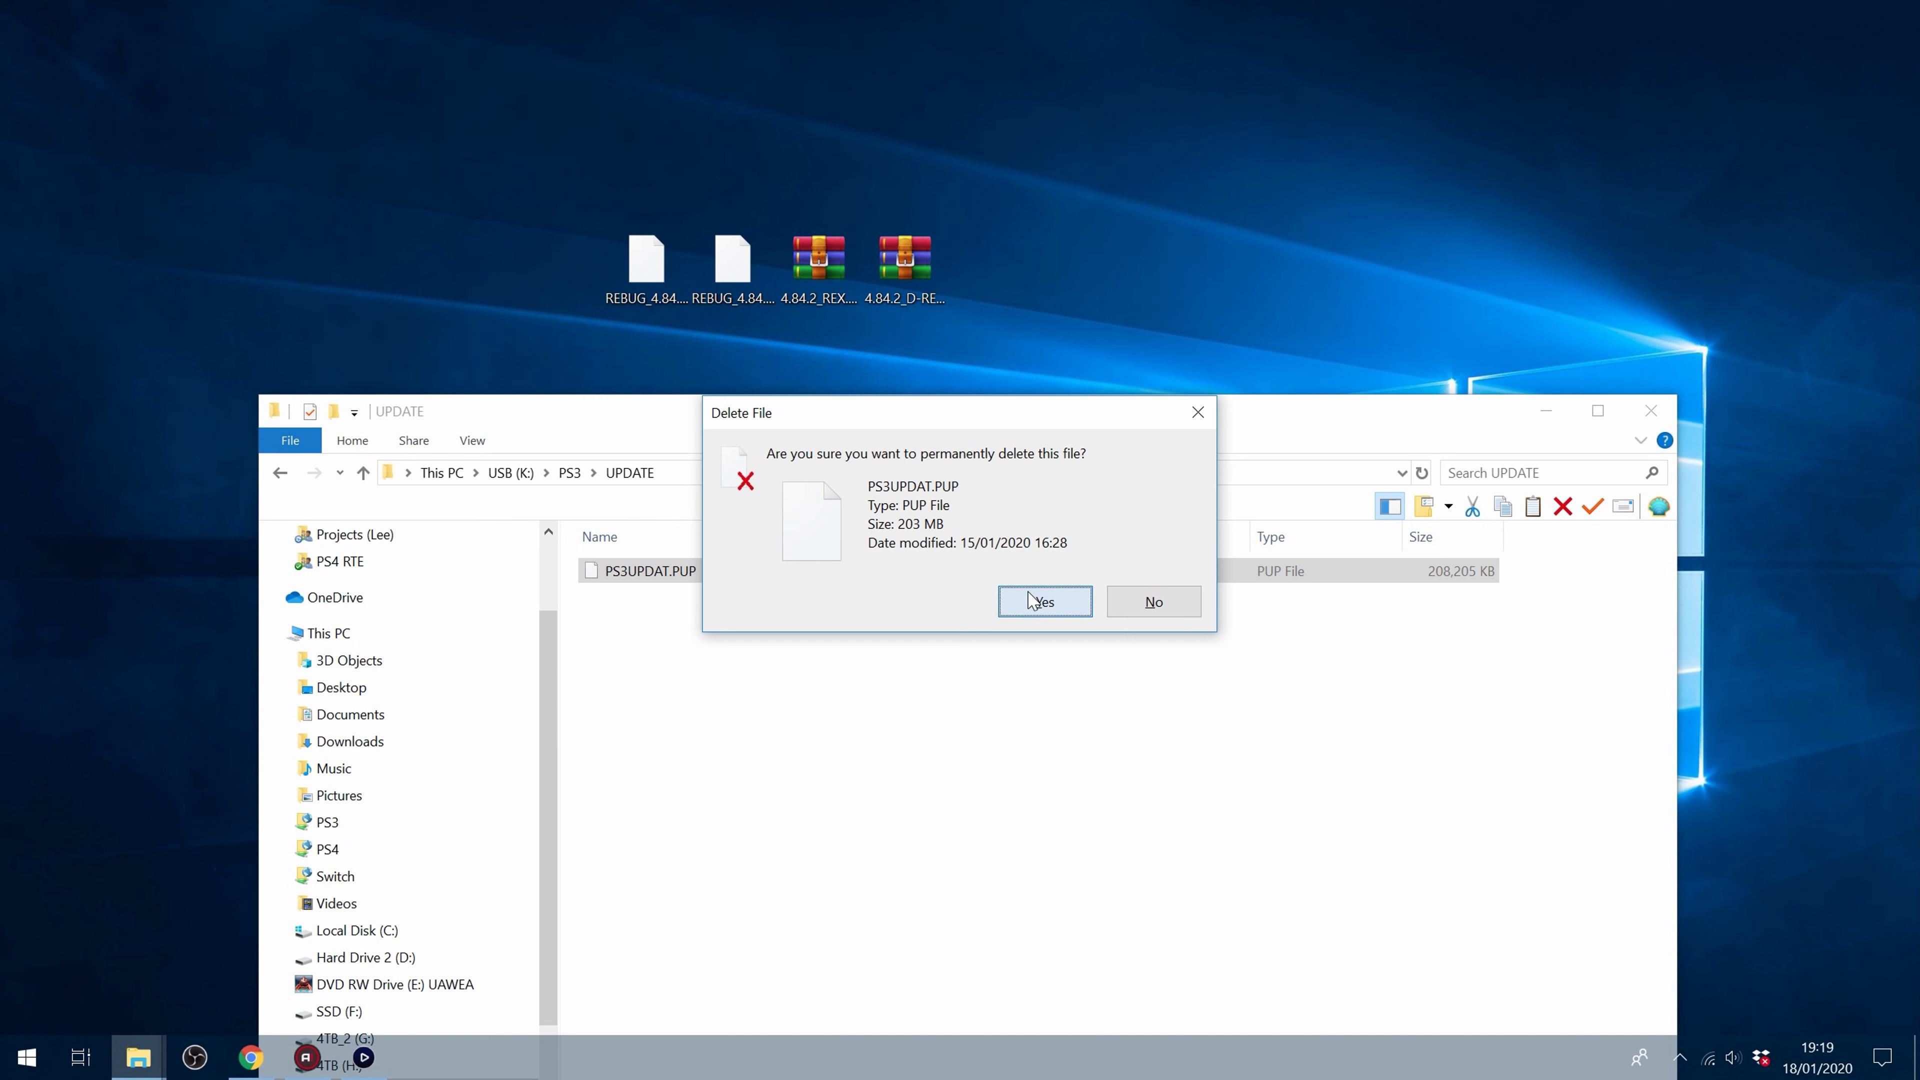
{"action": "left_click", "coordinate": [1032, 602]}
{"action": "left_click", "coordinate": [639, 268]}
{"action": "left_click_drag", "start_coordinate": [639, 280], "coordinate": [744, 832]}
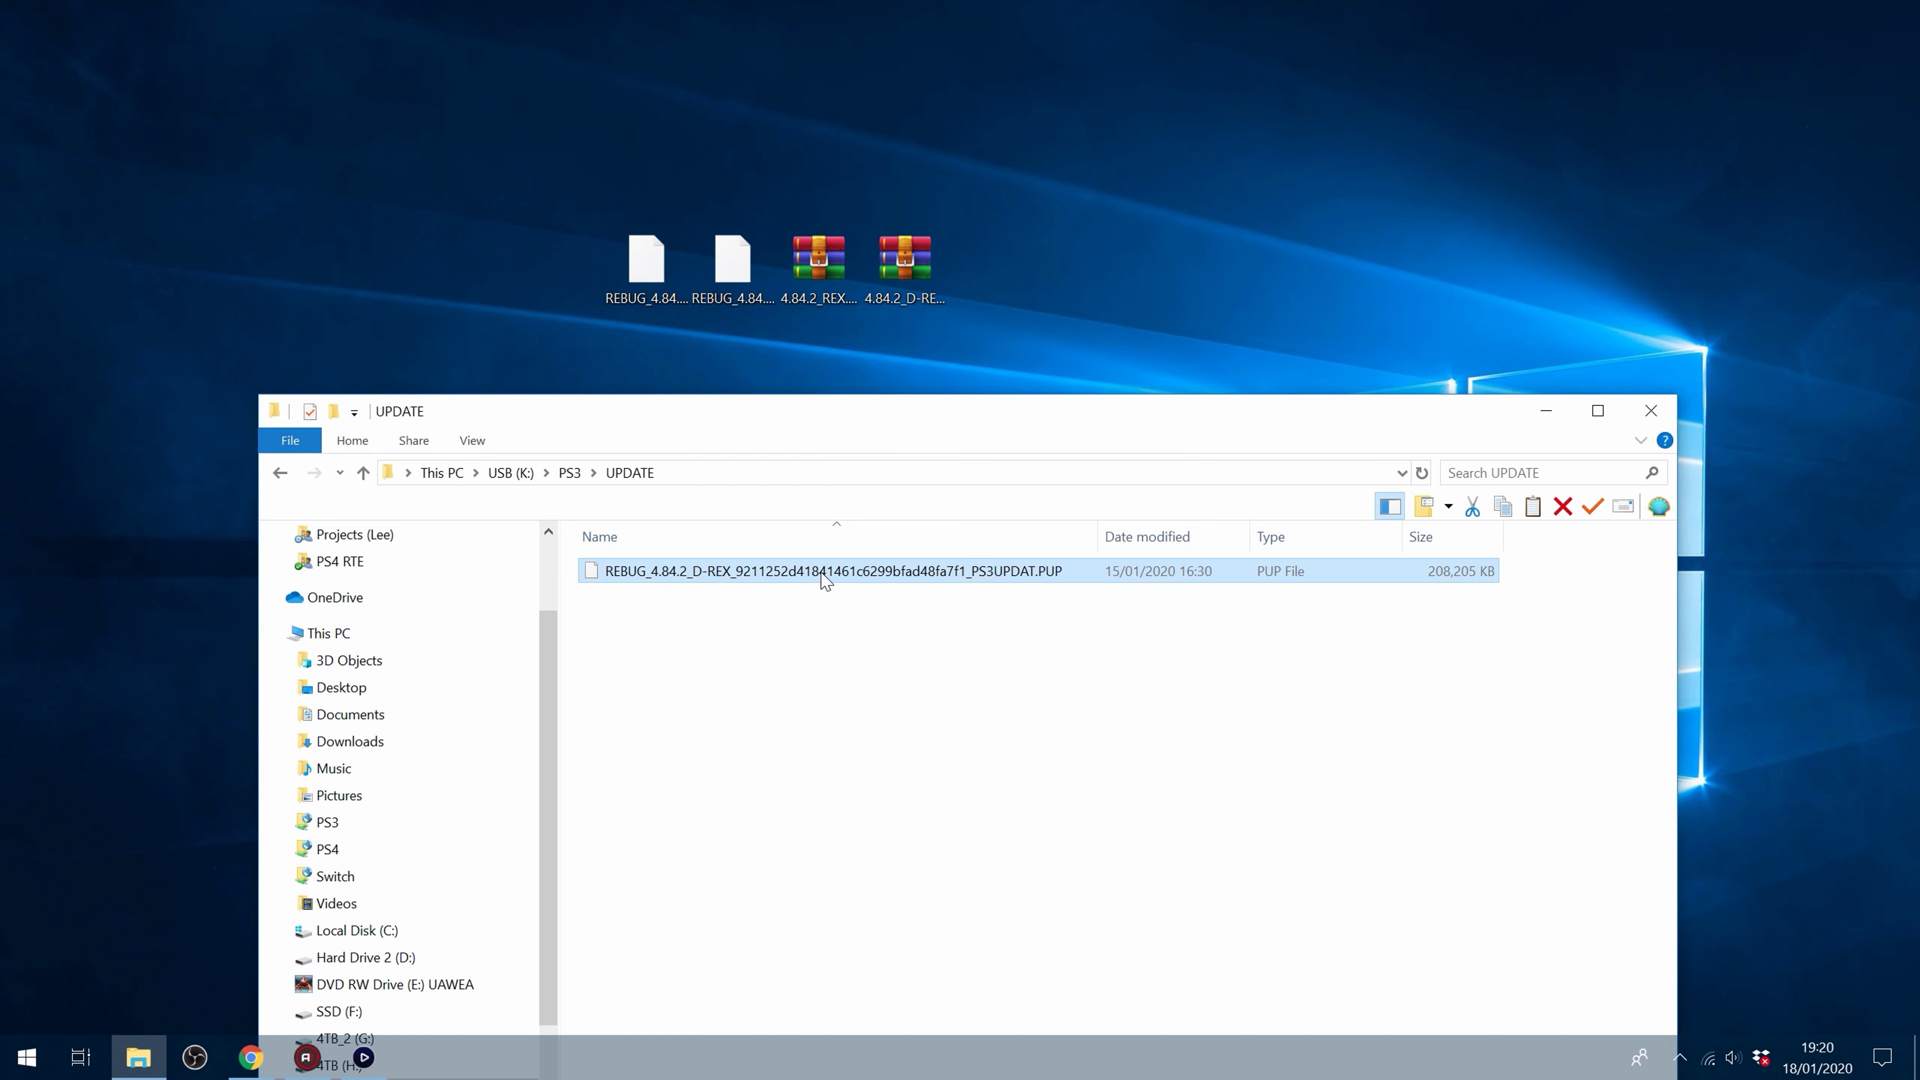
- Rename the copied D-REX update to PS3UPDAT.PUP and close the Explorer window
{"action": "right_click", "coordinate": [824, 579]}
{"action": "left_click", "coordinate": [913, 524]}
{"action": "left_click", "coordinate": [798, 570]}
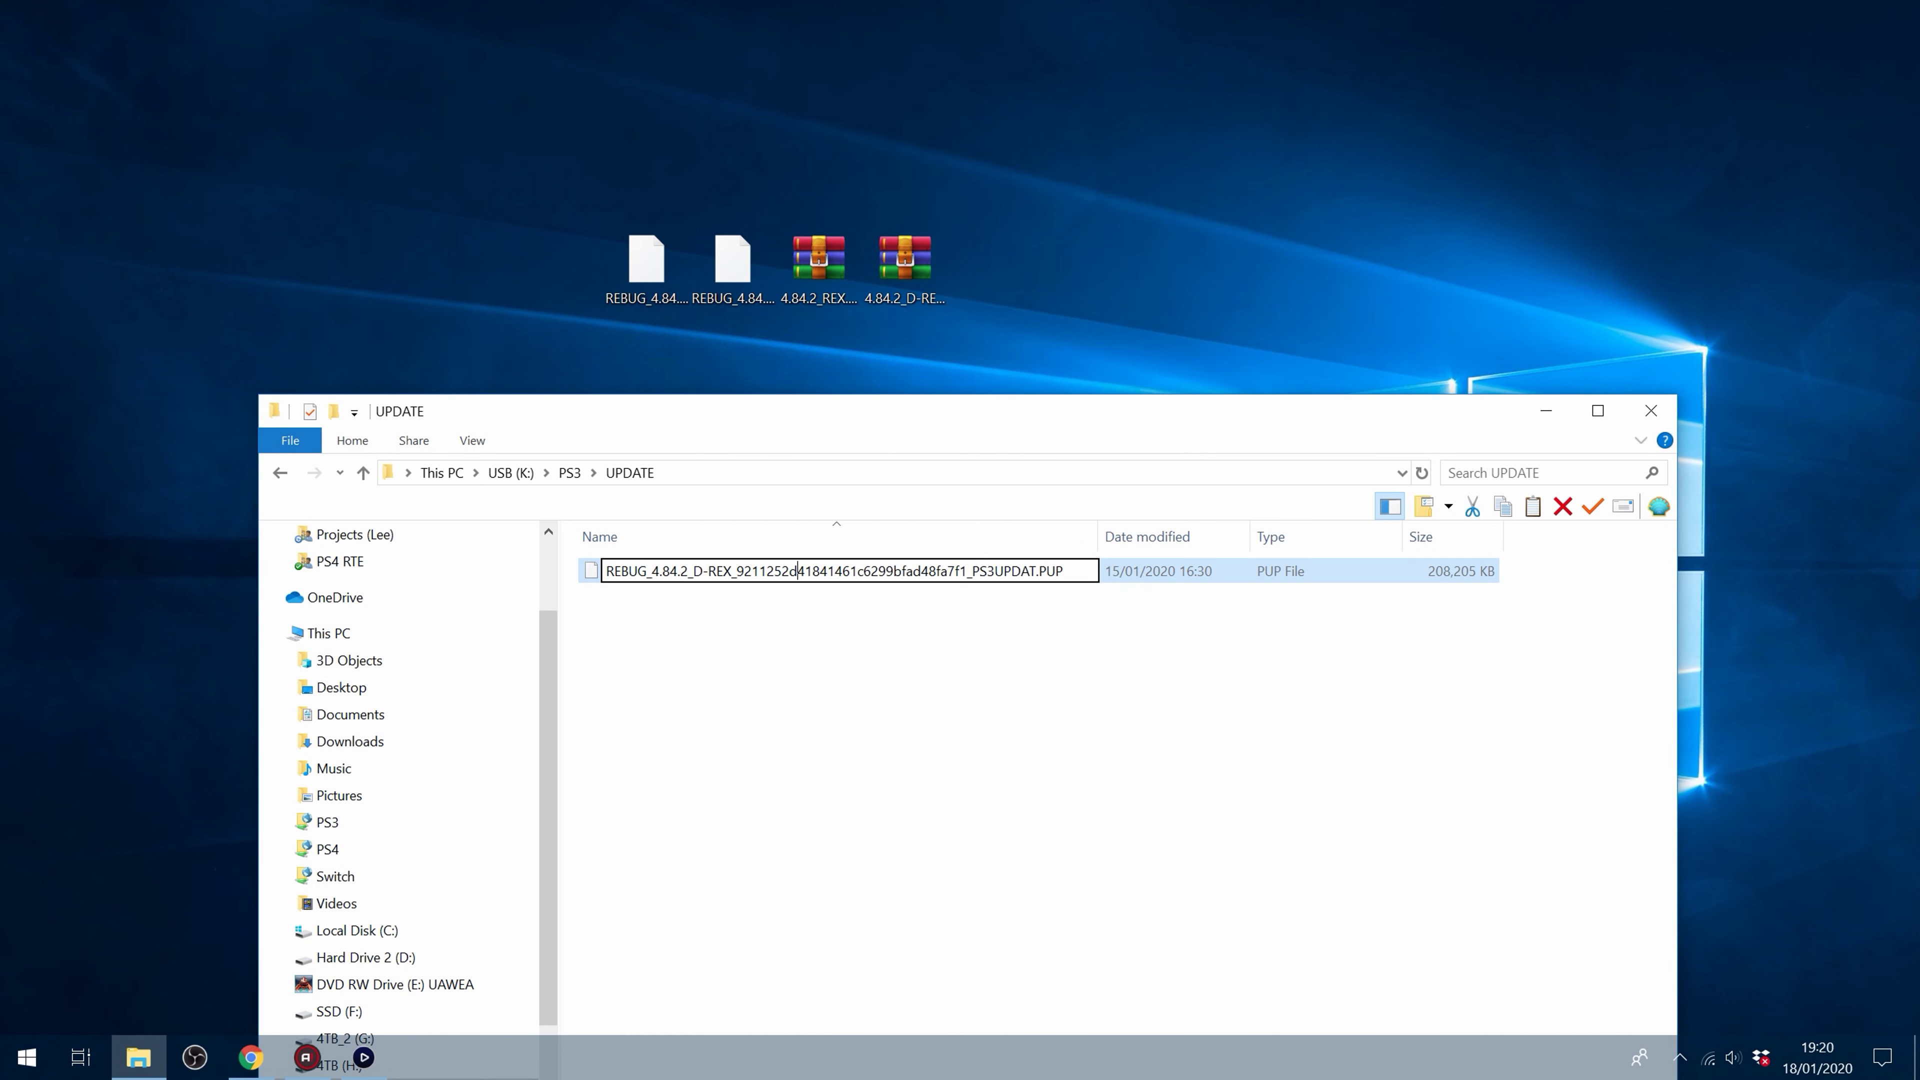
{"action": "left_click", "coordinate": [954, 570]}
{"action": "left_click_drag", "start_coordinate": [936, 571], "coordinate": [606, 570]}
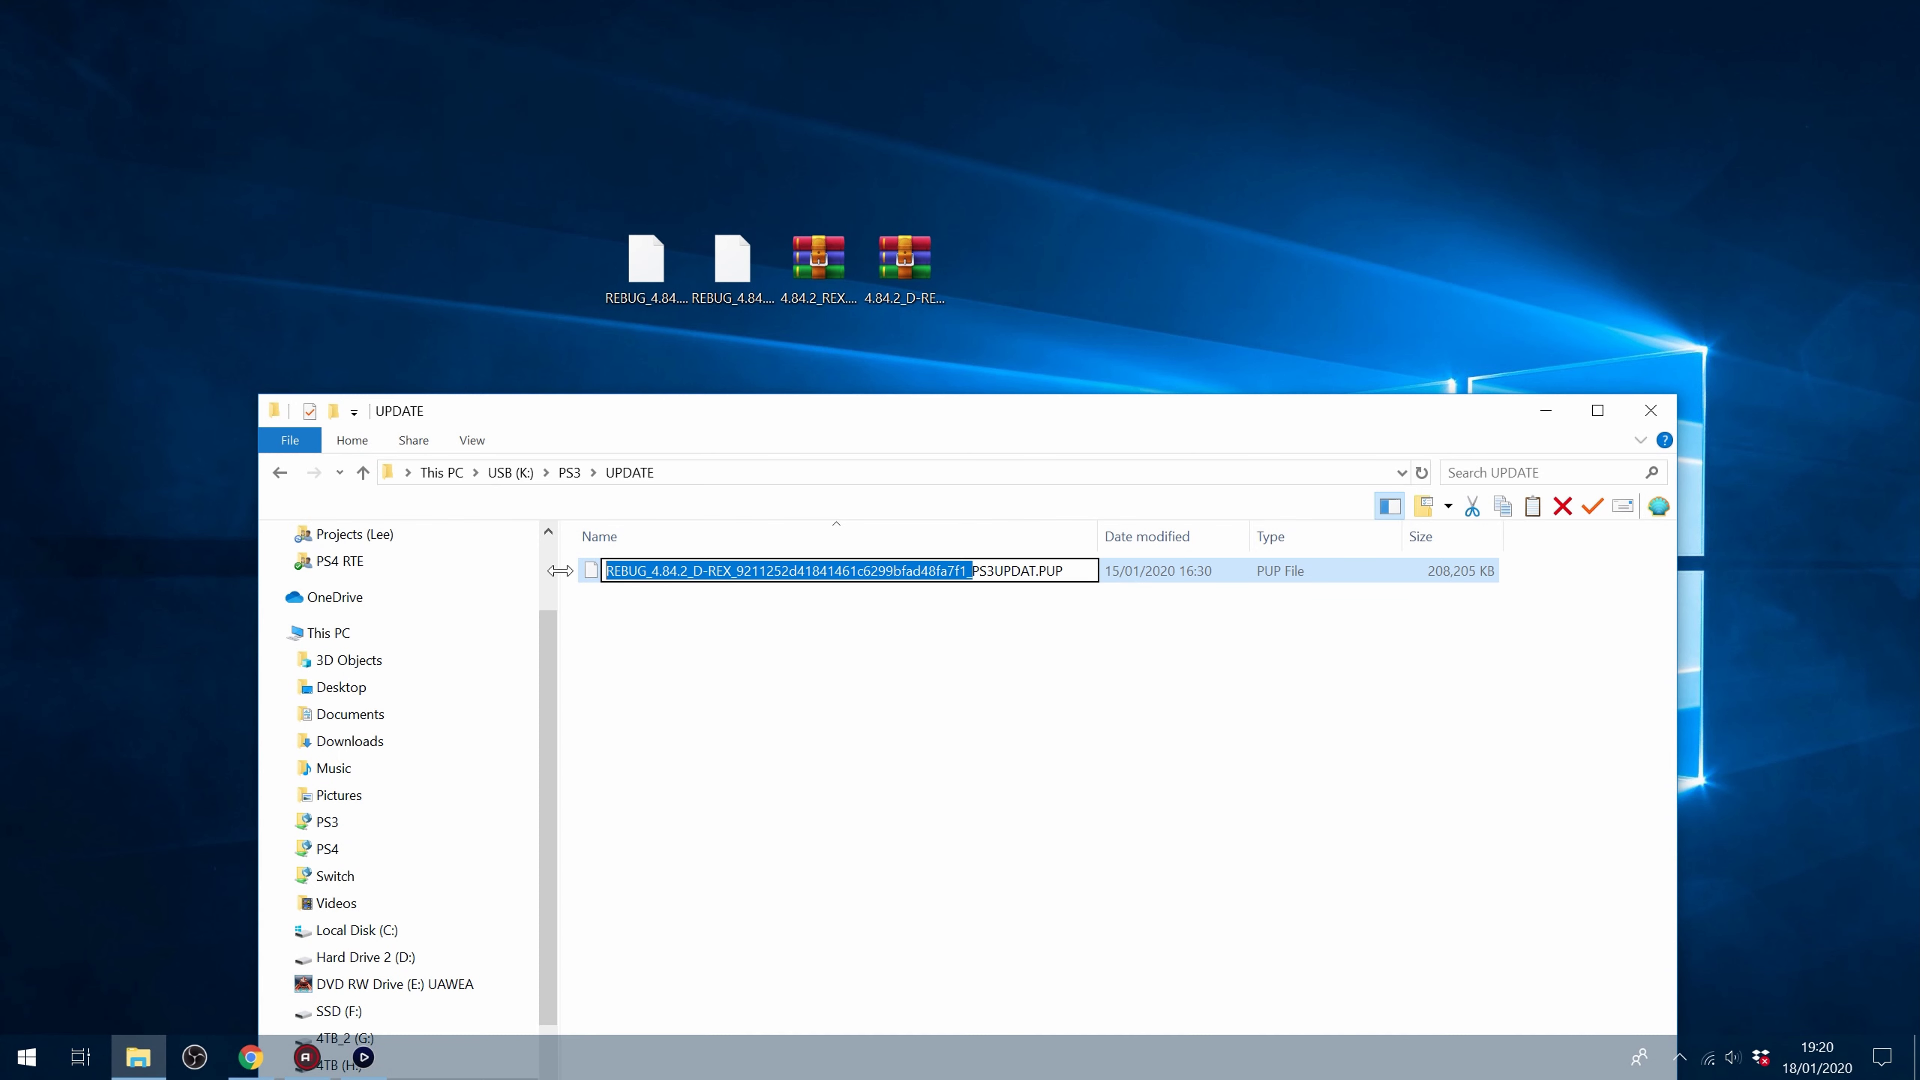
{"action": "key", "text": "BackSpace"}
{"action": "left_click", "coordinate": [756, 702]}
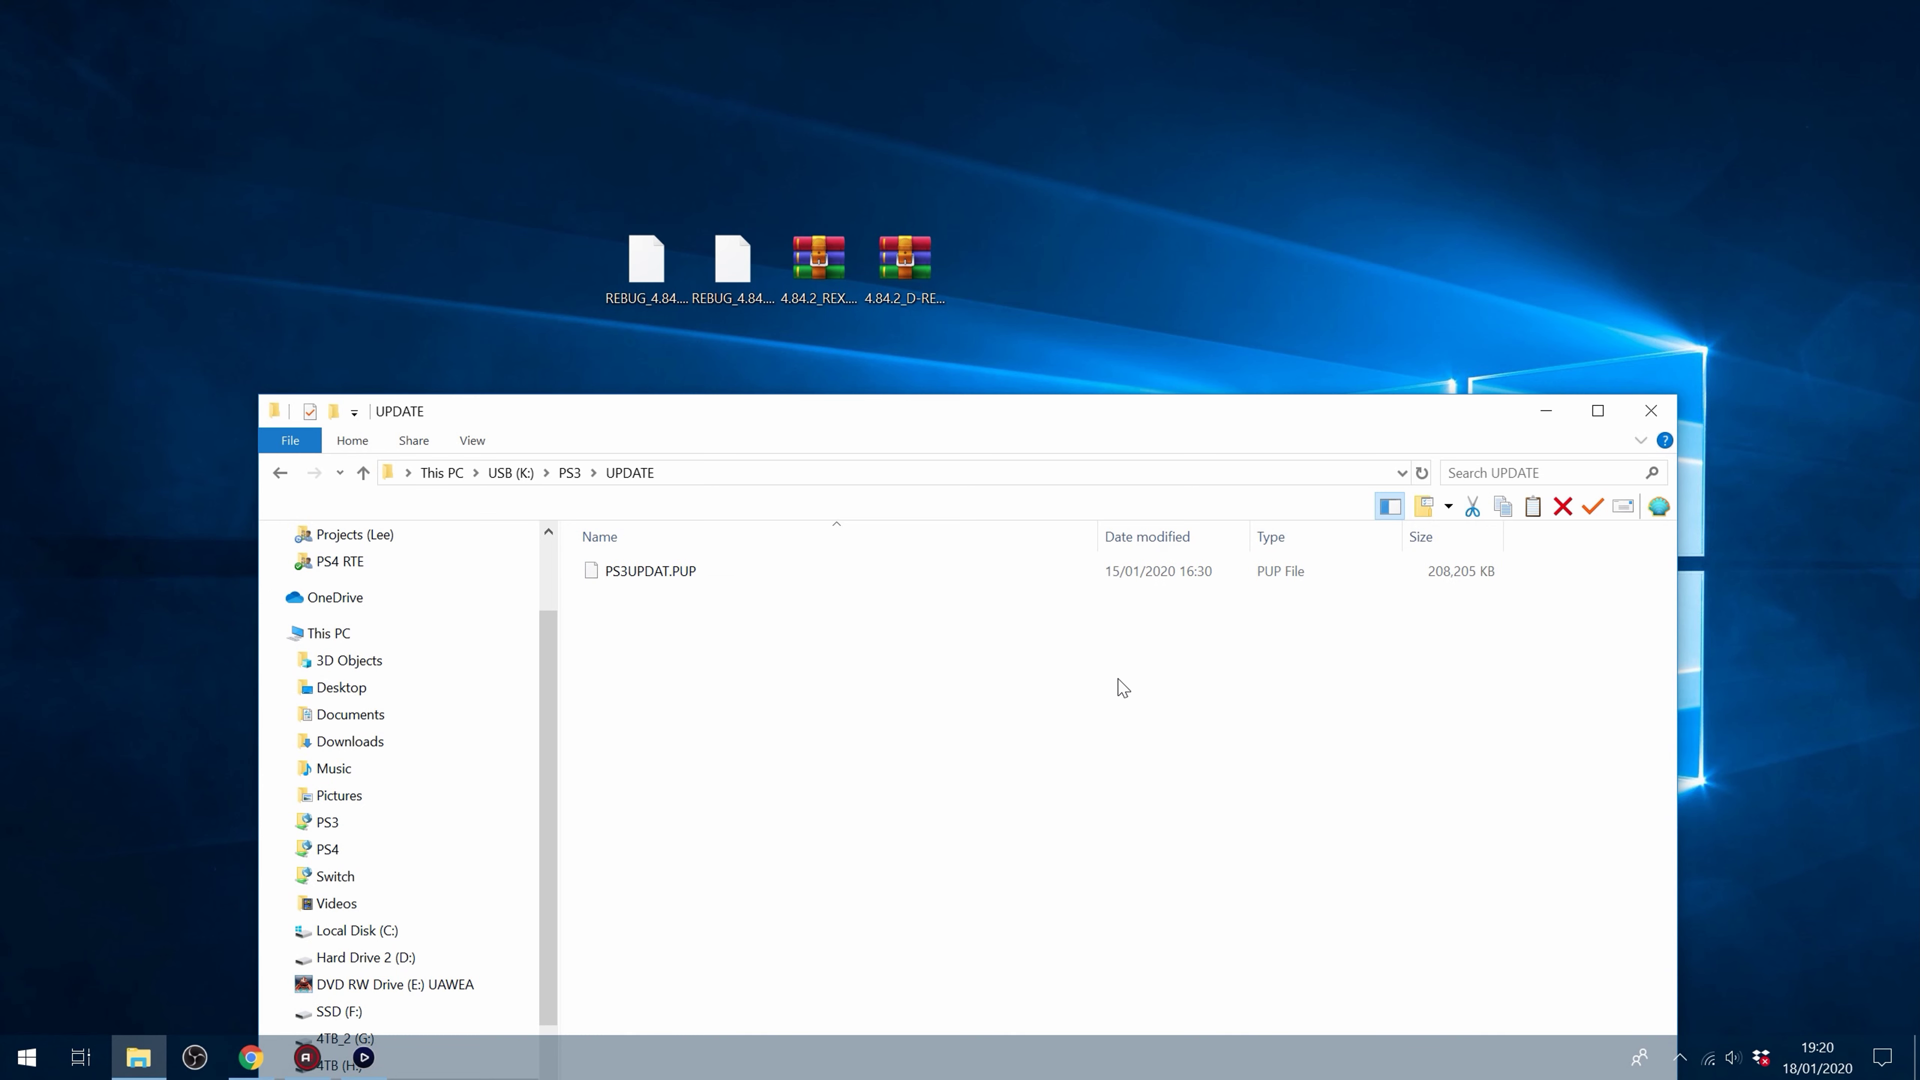
{"action": "left_click", "coordinate": [1629, 418]}
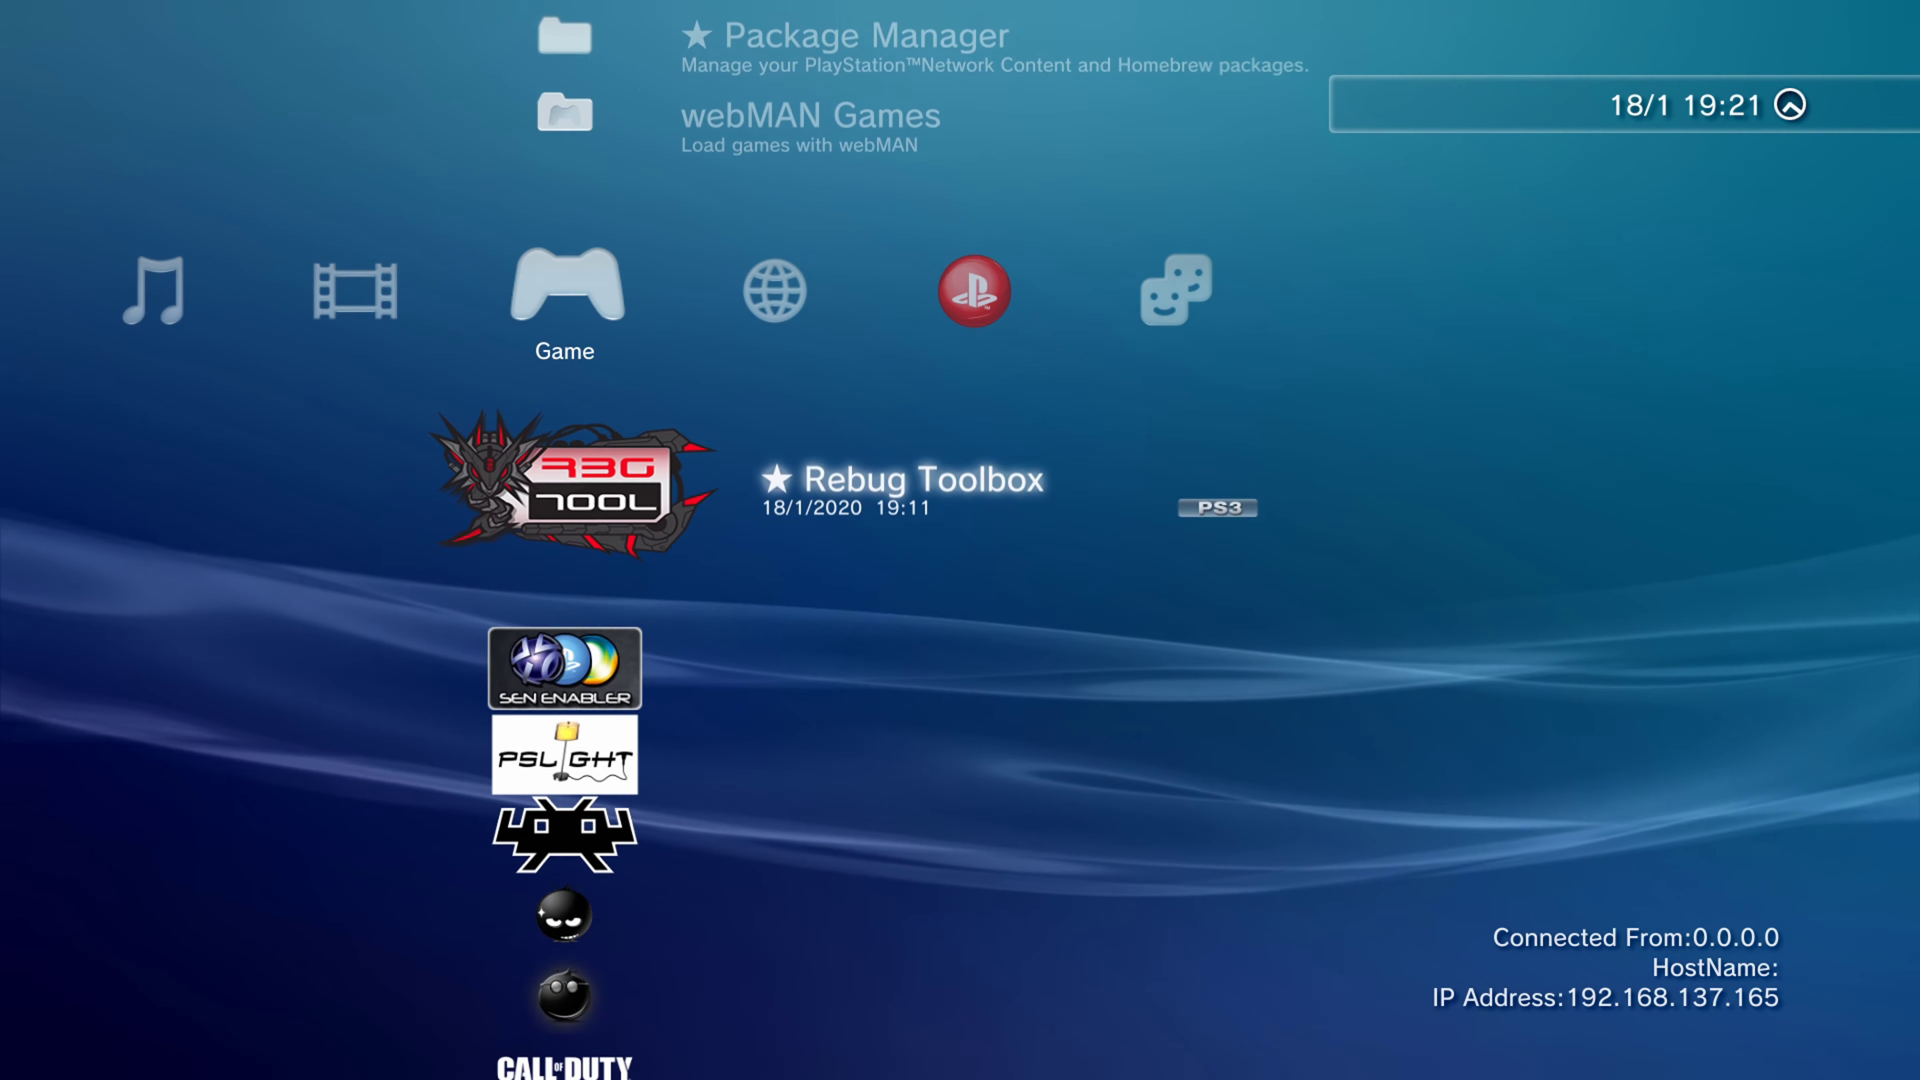
{"action": "key", "text": "Down"}
{"action": "key", "text": "Up"}
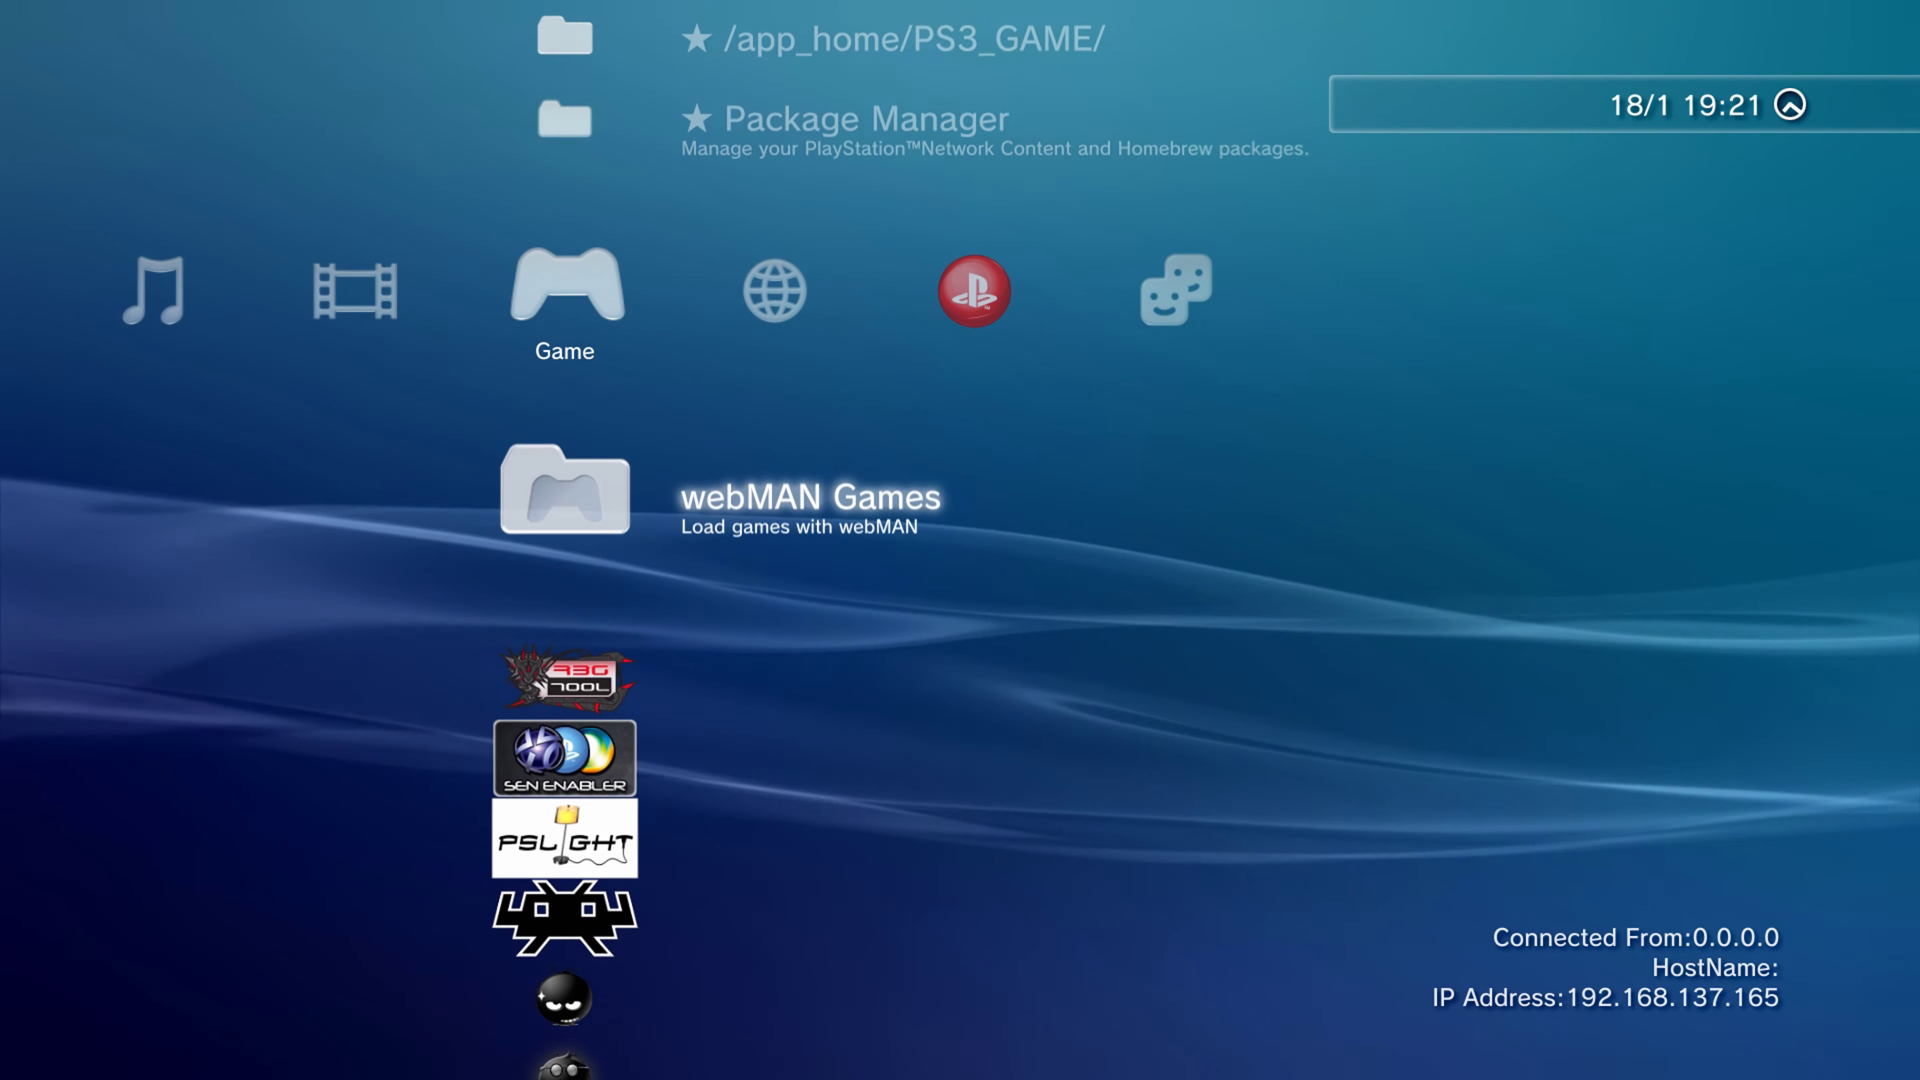